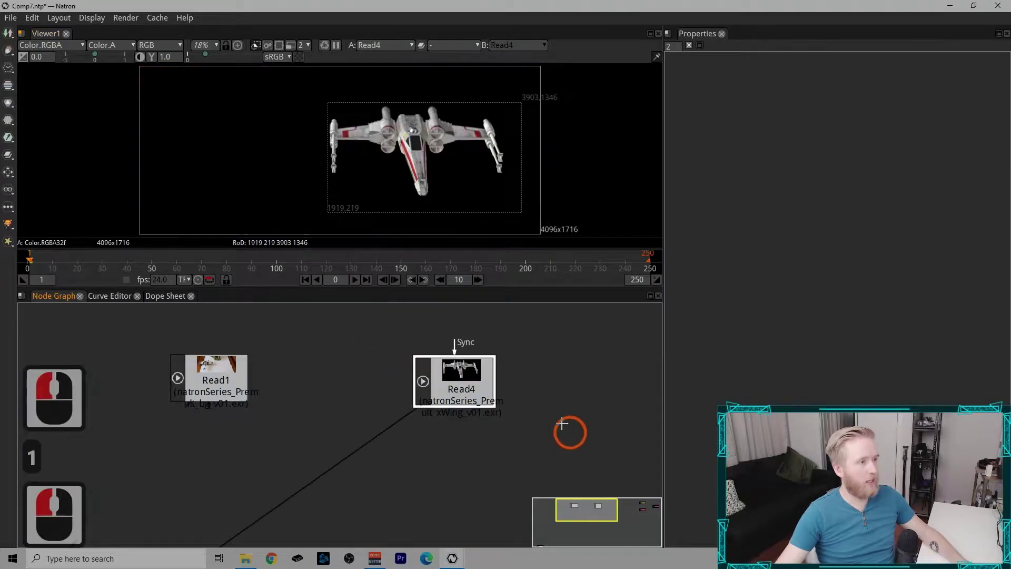
Step: Add a Merge node below the two Read nodes, connecting its B input to Read1 and its A input to Read4
{"action": "left_click", "coordinate": [339, 451]}
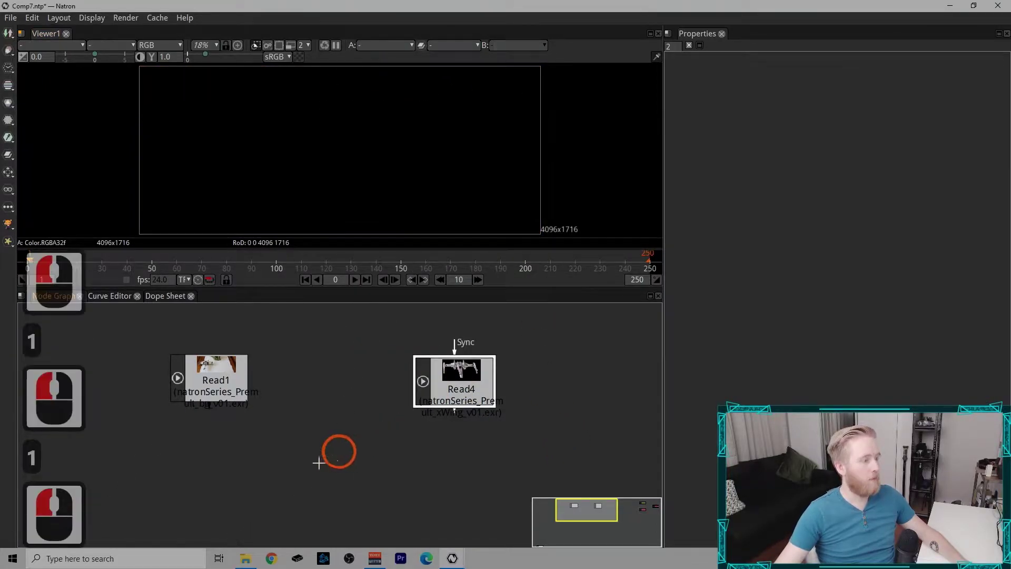
{"action": "left_click", "coordinate": [327, 461]}
{"action": "key", "text": "m"}
{"action": "left_click_drag", "start_coordinate": [334, 439], "coordinate": [205, 369]}
{"action": "left_click", "coordinate": [206, 370]}
{"action": "key", "text": "1"}
{"action": "left_click", "coordinate": [349, 462]}
{"action": "key", "text": "1"}
{"action": "left_click_drag", "start_coordinate": [316, 441], "coordinate": [464, 382]}
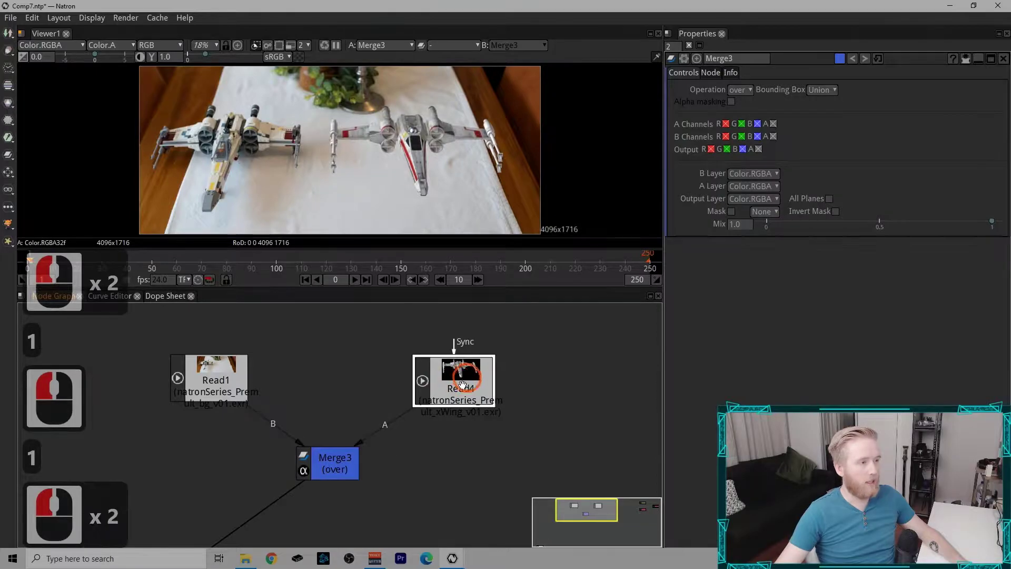
Step: View Read4 alone in the viewer and compare it with the Merge3 result
{"action": "key", "text": "1"}
{"action": "left_click", "coordinate": [353, 462]}
{"action": "key", "text": "1"}
{"action": "left_click_drag", "start_coordinate": [426, 509], "coordinate": [264, 396]}
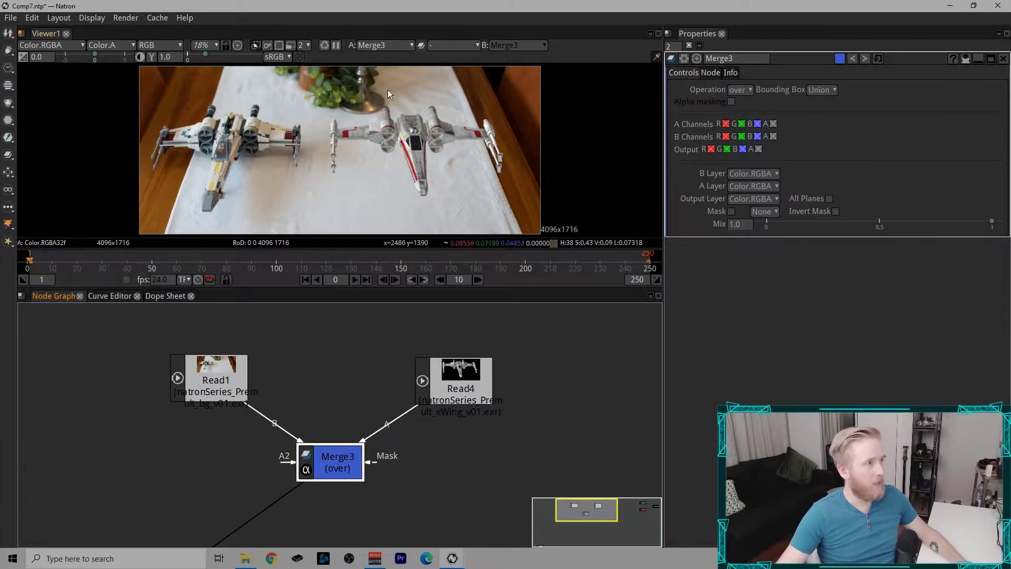
{"action": "left_click_drag", "start_coordinate": [143, 91], "coordinate": [507, 241]}
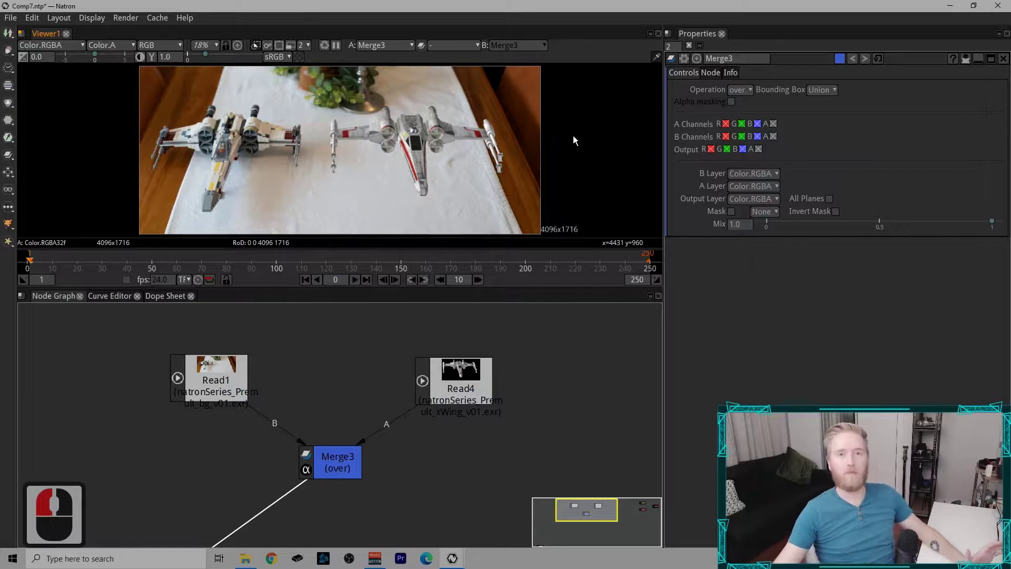
{"action": "left_click", "coordinate": [403, 492]}
Step: Examine the Merge3 node's list of operations and compare it with the clip's Blend Mode setting in Premiere Pro
{"action": "left_click", "coordinate": [337, 454]}
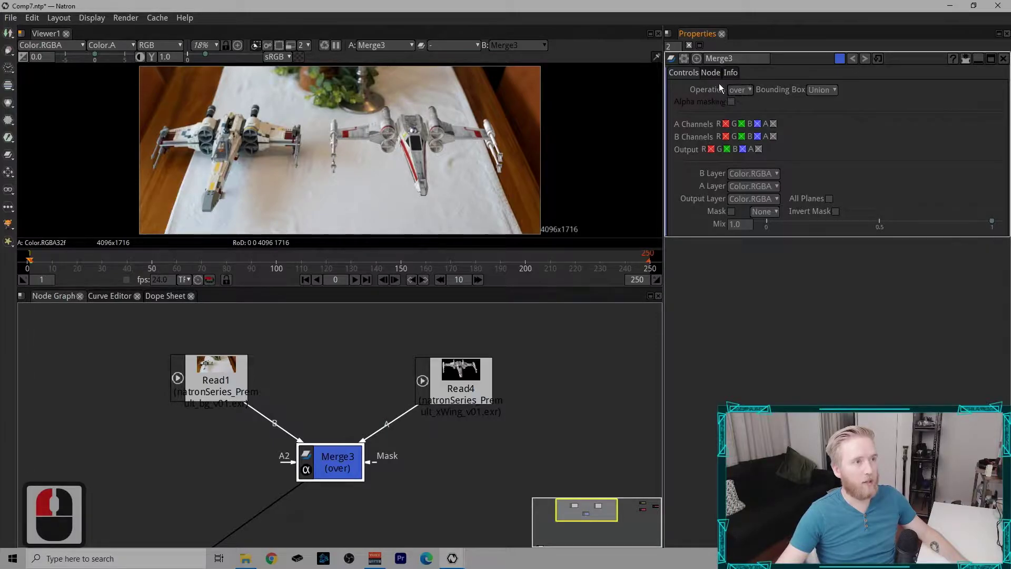
{"action": "left_click", "coordinate": [730, 72]}
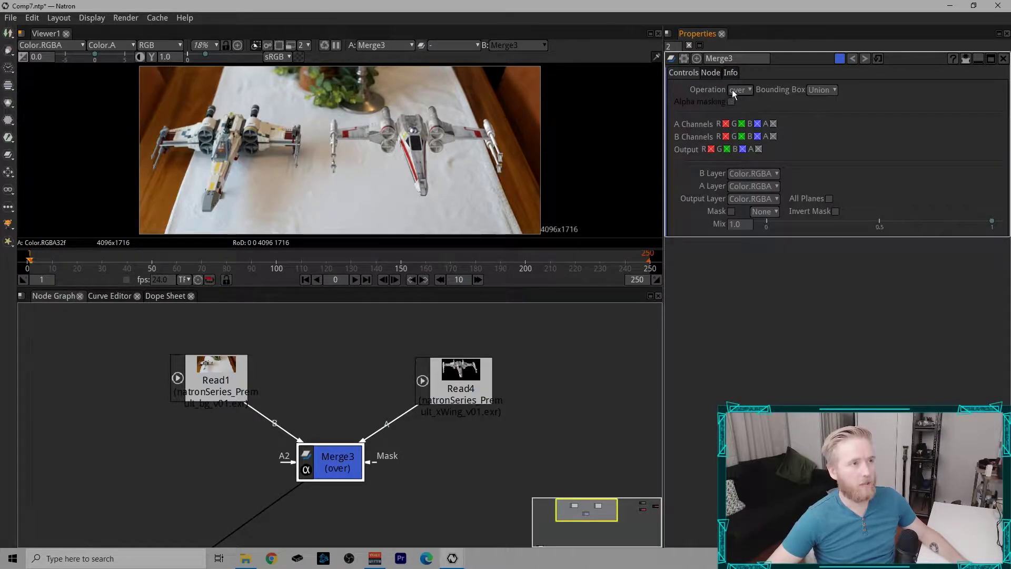
{"action": "left_click", "coordinate": [732, 89]}
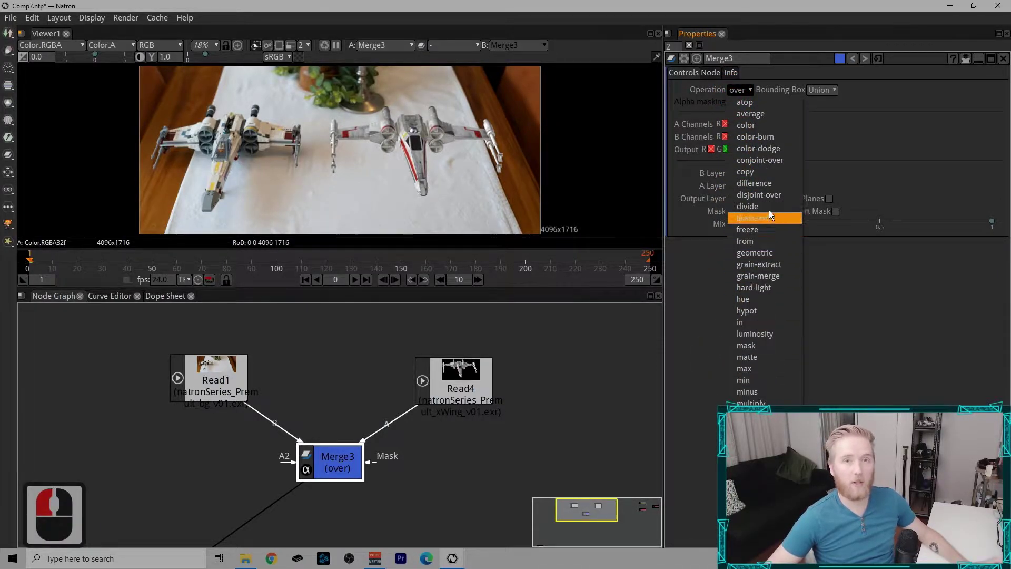
{"action": "left_click", "coordinate": [751, 89]}
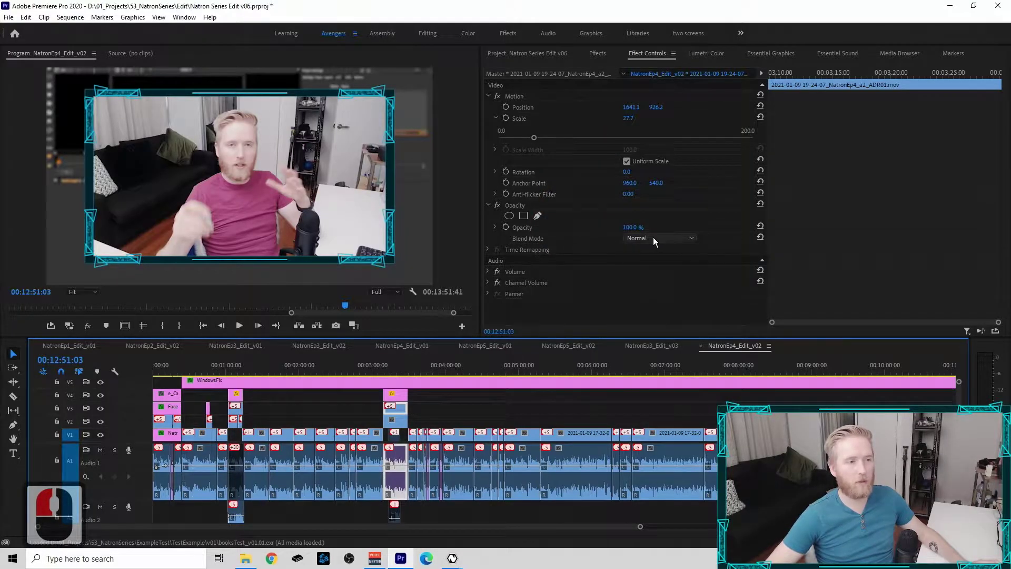
{"action": "left_click", "coordinate": [652, 231]}
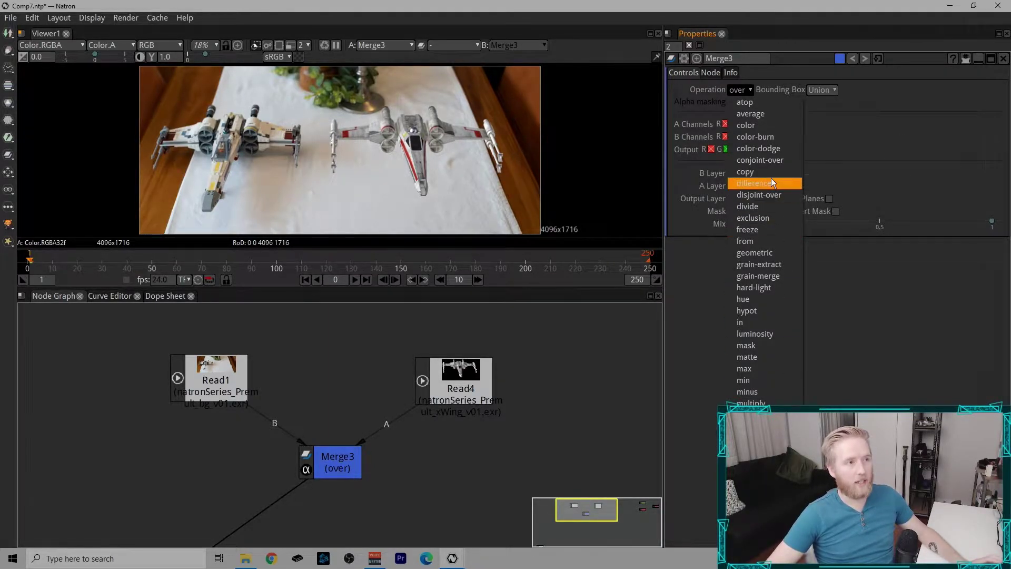
{"action": "left_click", "coordinate": [884, 111]}
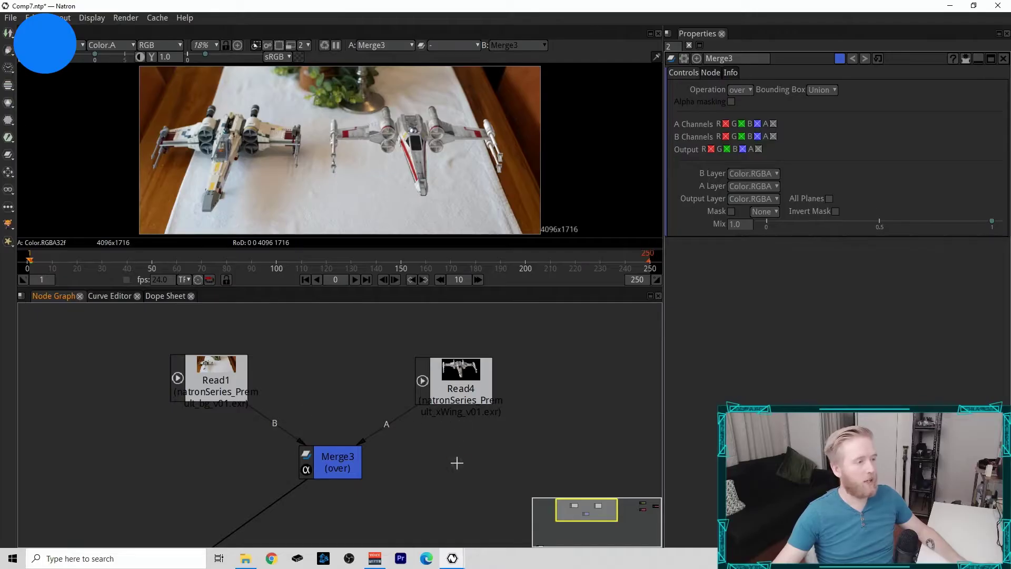
Step: Add a SeExpr node to the node graph beside Merge3, below Read4
{"action": "key", "text": "Tab"}
{"action": "type", "text": "exp"}
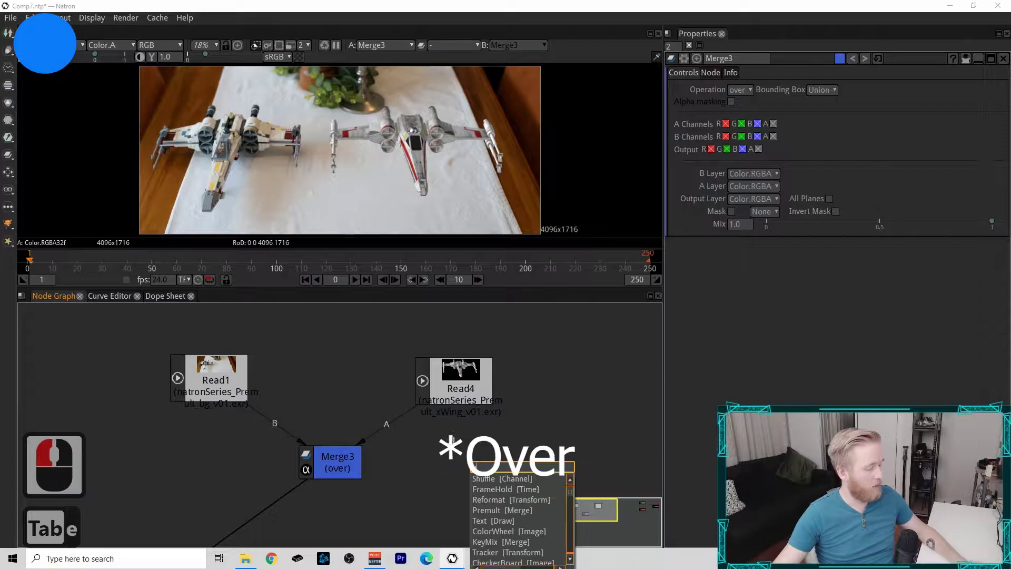
{"action": "left_click", "coordinate": [501, 499]}
{"action": "left_click_drag", "start_coordinate": [514, 500], "coordinate": [488, 468]}
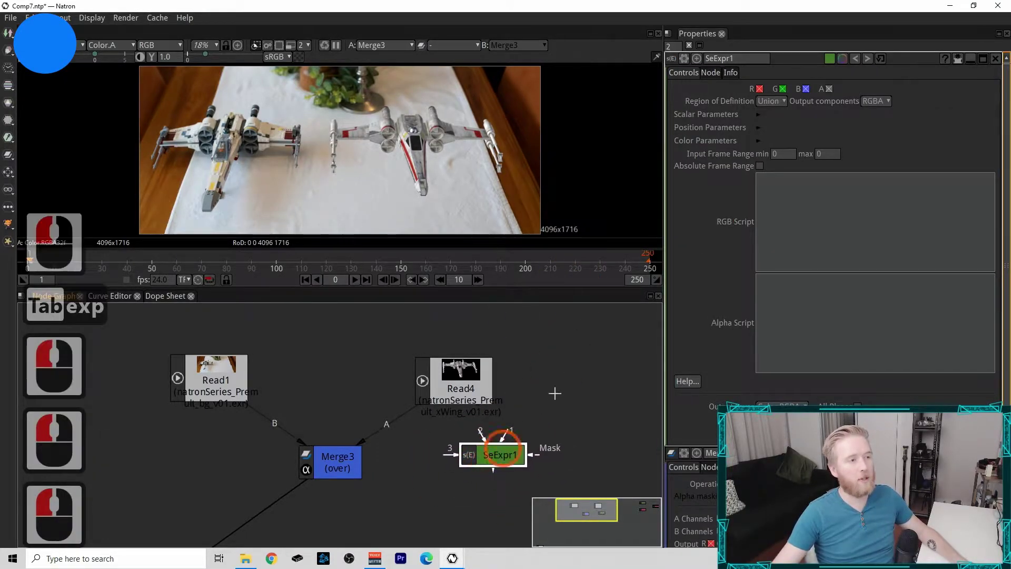
{"action": "left_click", "coordinate": [891, 261]}
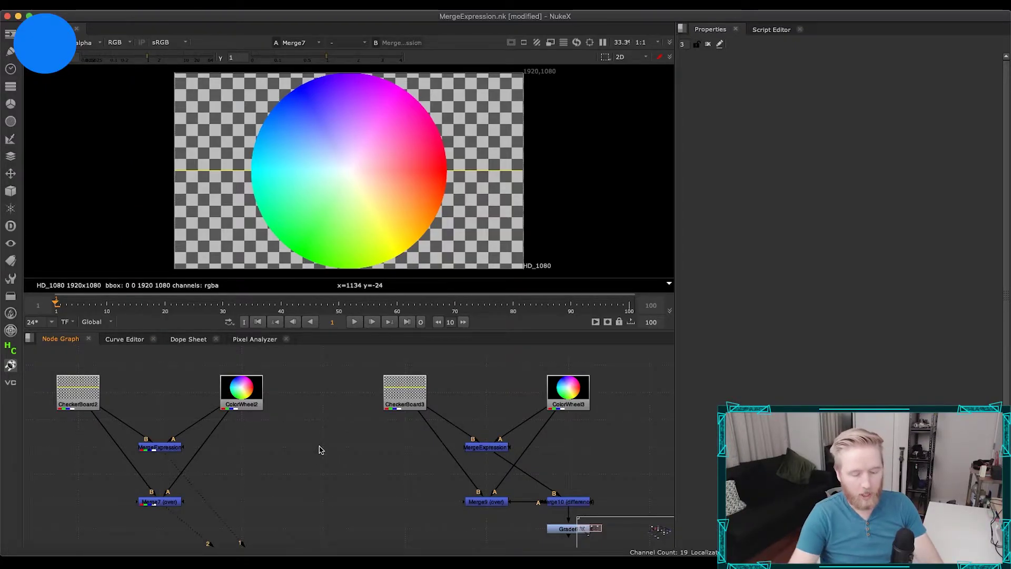
Step: In NukeX, add a MergeExpression node in the empty space between the two node setups
{"action": "key", "text": "Tab"}
{"action": "type", "text": "mergee"}
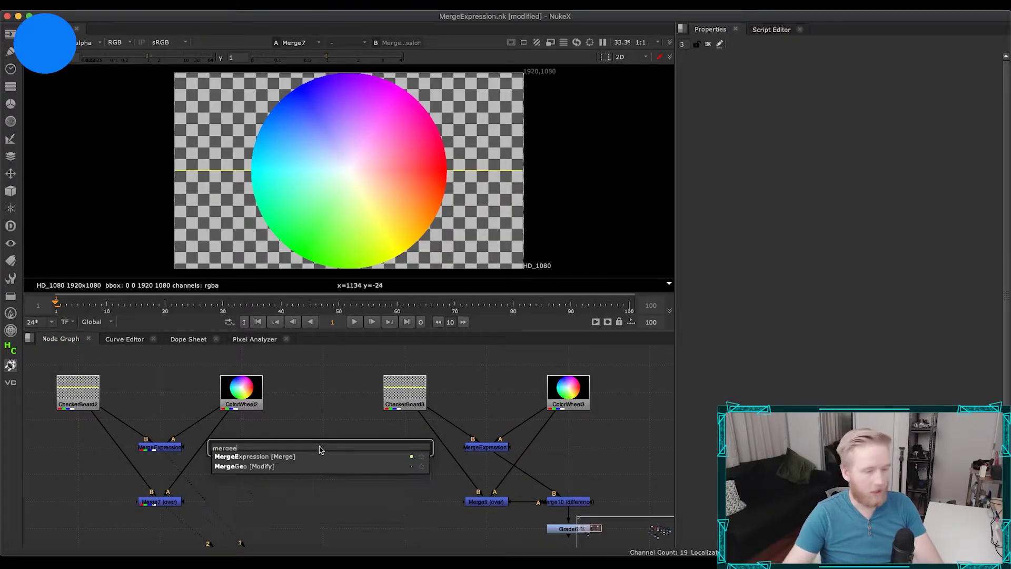
{"action": "key", "text": "Return"}
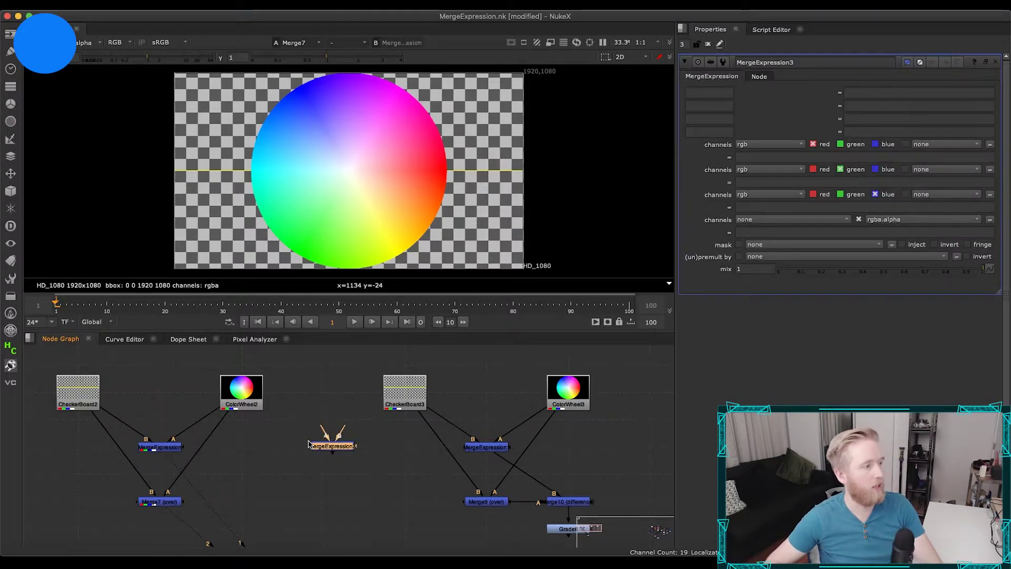
{"action": "left_click_drag", "start_coordinate": [316, 445], "coordinate": [306, 446]}
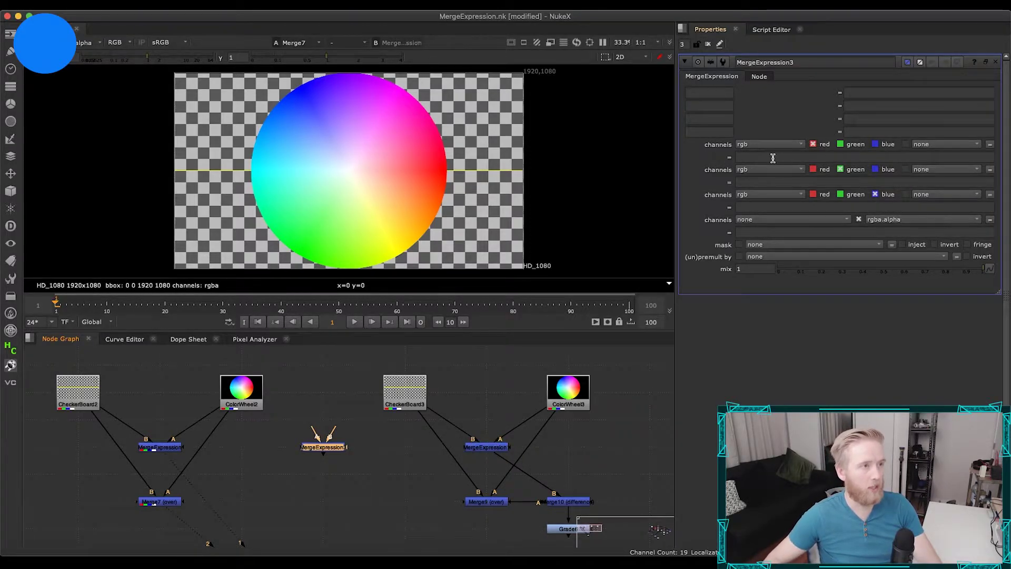
Step: Add a Merge node below the new MergeExpression node and show the formulas of its operations
{"action": "left_click", "coordinate": [327, 473]}
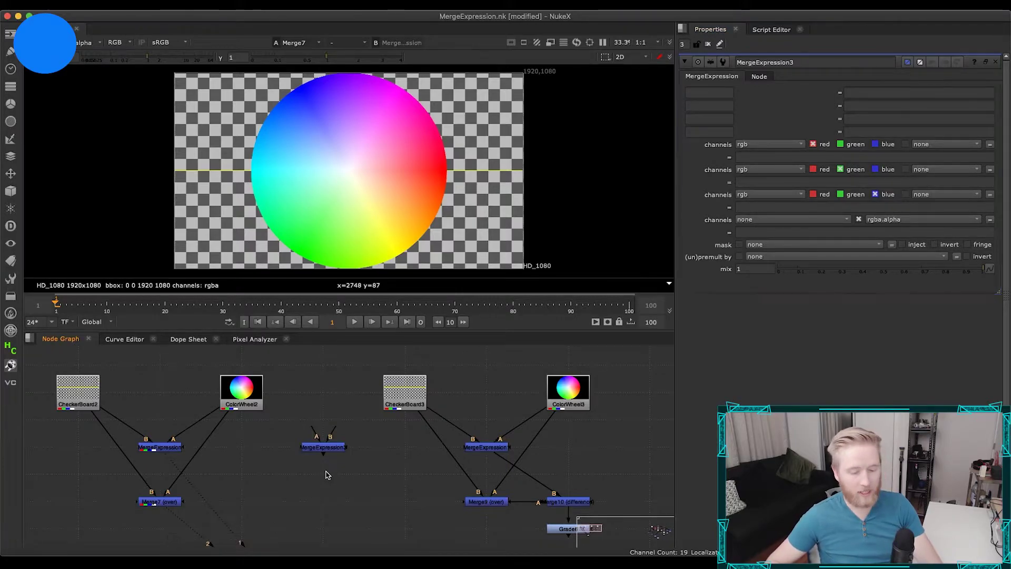
{"action": "key", "text": "m"}
{"action": "left_click_drag", "start_coordinate": [327, 477], "coordinate": [325, 505]}
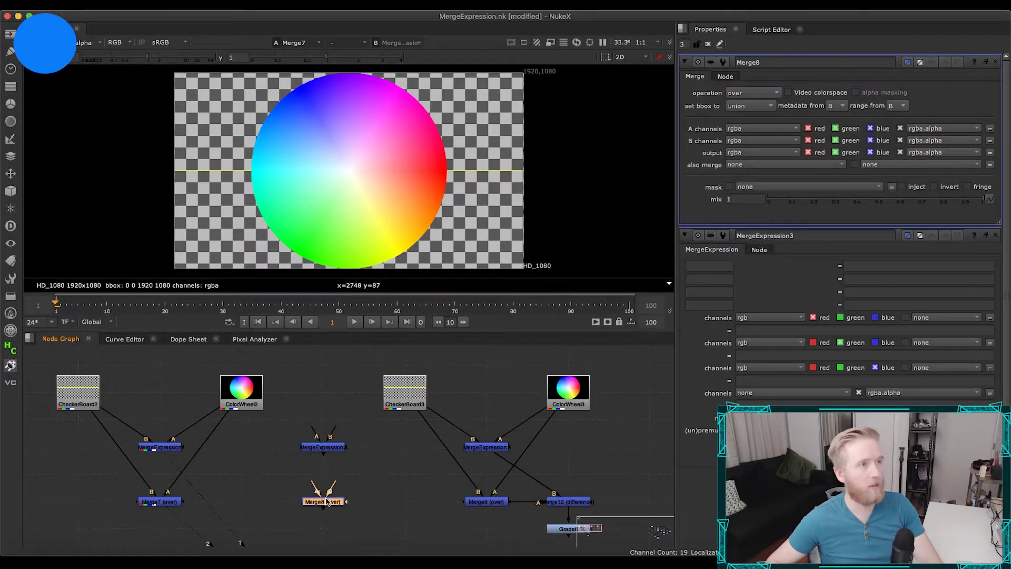
{"action": "mouse_move", "coordinate": [748, 93]}
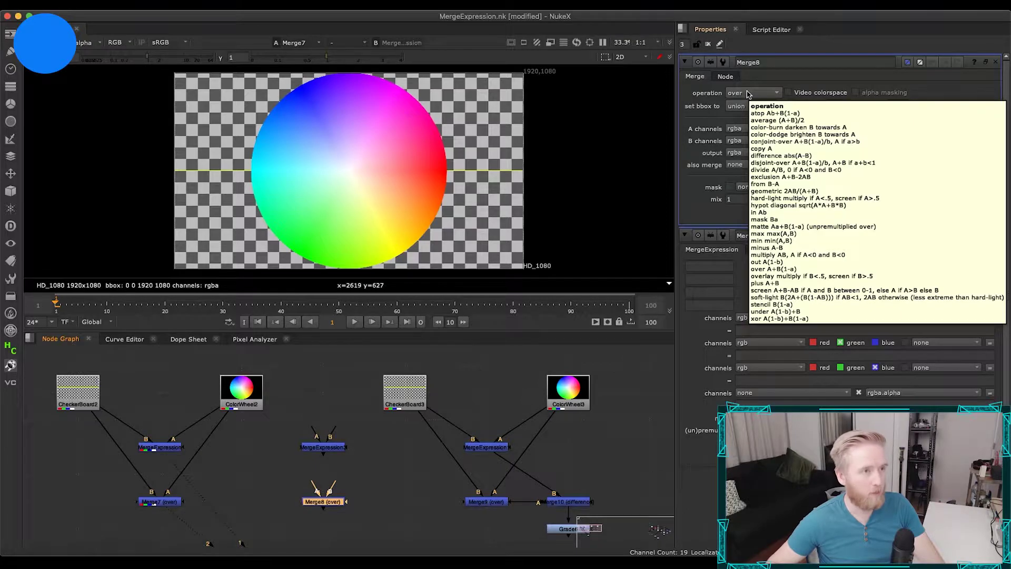
Step: Delete the unconnected MergeExpression and Merge nodes from between the two setups
{"action": "left_click", "coordinate": [336, 450]}
{"action": "left_click_drag", "start_coordinate": [335, 451], "coordinate": [440, 432]}
{"action": "left_click_drag", "start_coordinate": [395, 407], "coordinate": [491, 510]}
{"action": "key", "text": "Delete"}
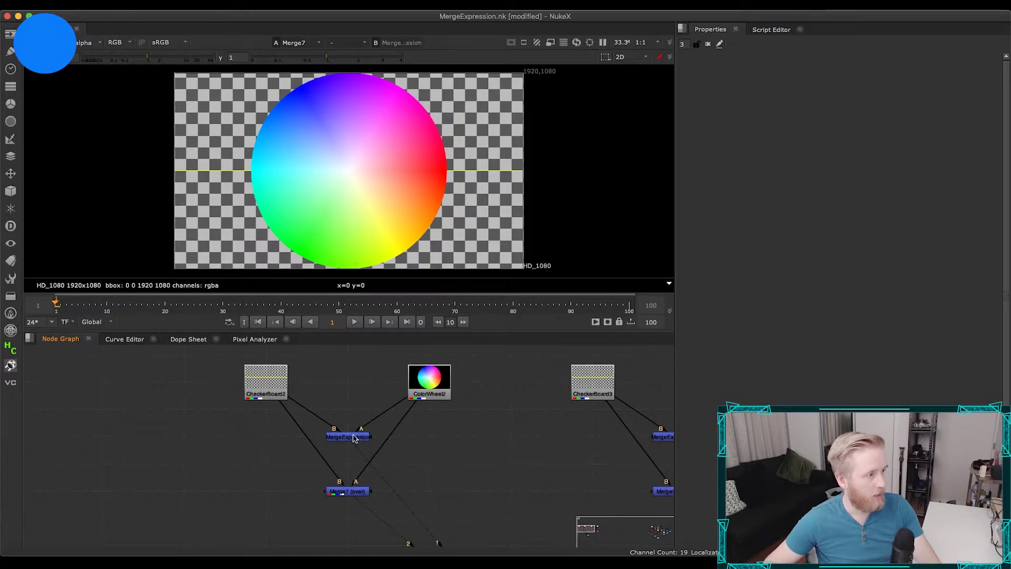
Step: View the CheckerBoard2 and ColorWheel2 inputs in turn in the viewer
{"action": "left_click", "coordinate": [356, 440]}
{"action": "left_click", "coordinate": [251, 380]}
{"action": "key", "text": "1"}
{"action": "left_click", "coordinate": [337, 440]}
{"action": "left_click", "coordinate": [446, 381]}
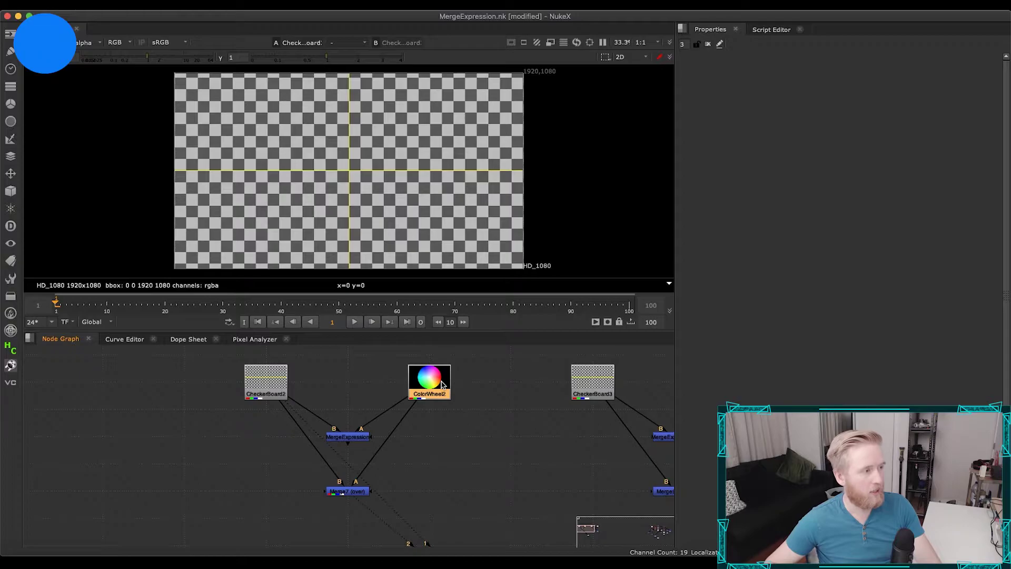
{"action": "key", "text": "1"}
{"action": "left_click", "coordinate": [252, 380]}
{"action": "key", "text": "1"}
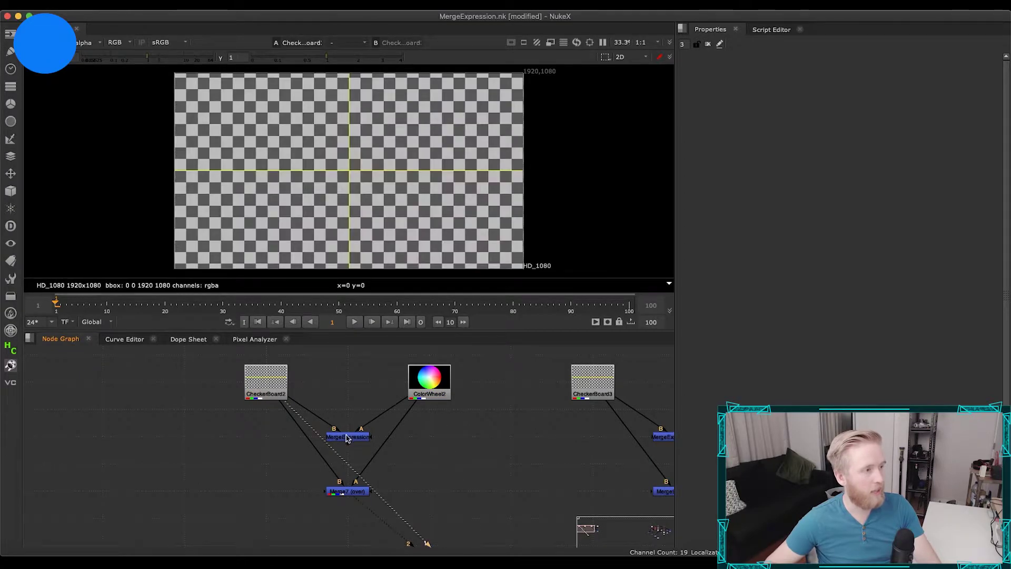
{"action": "left_click", "coordinate": [428, 389]}
{"action": "key", "text": "1"}
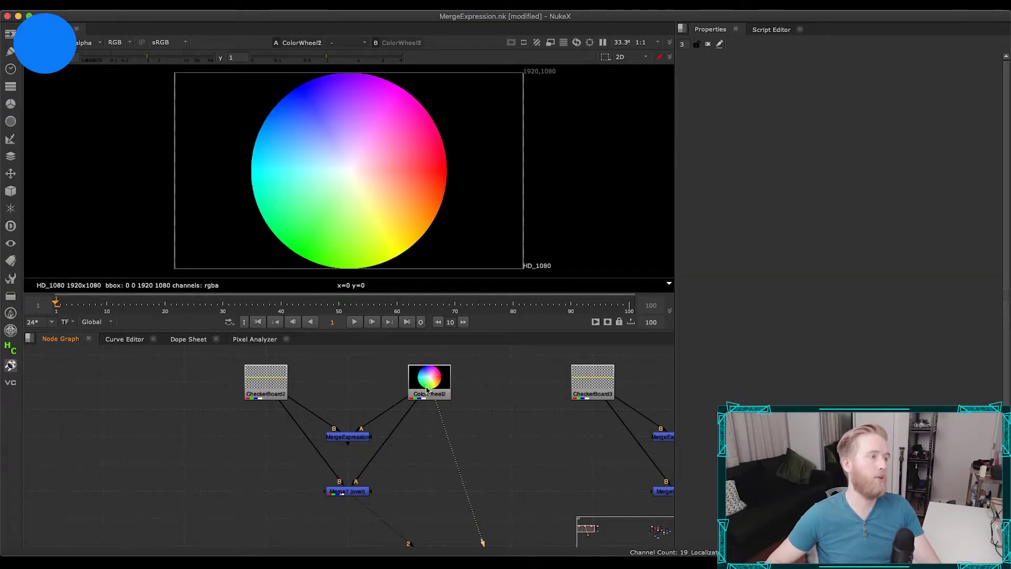
Step: Open the properties of the MergeExpression node connected to CheckerBoard2 and ColorWheel2, and view its output
{"action": "double_click", "coordinate": [348, 437]}
{"action": "key", "text": "1"}
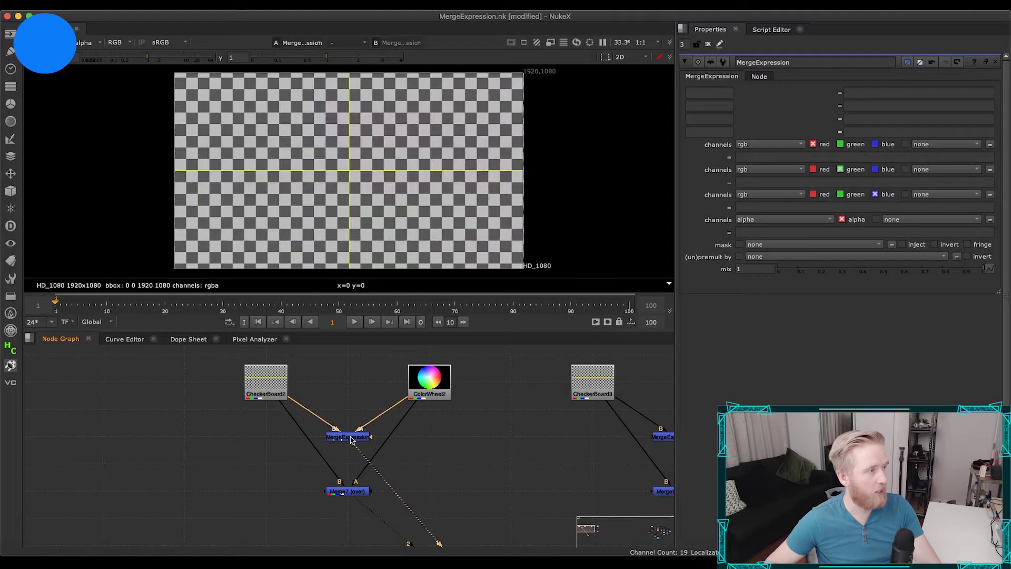
{"action": "left_click_drag", "start_coordinate": [234, 362], "coordinate": [375, 463]}
{"action": "left_click", "coordinate": [281, 399]}
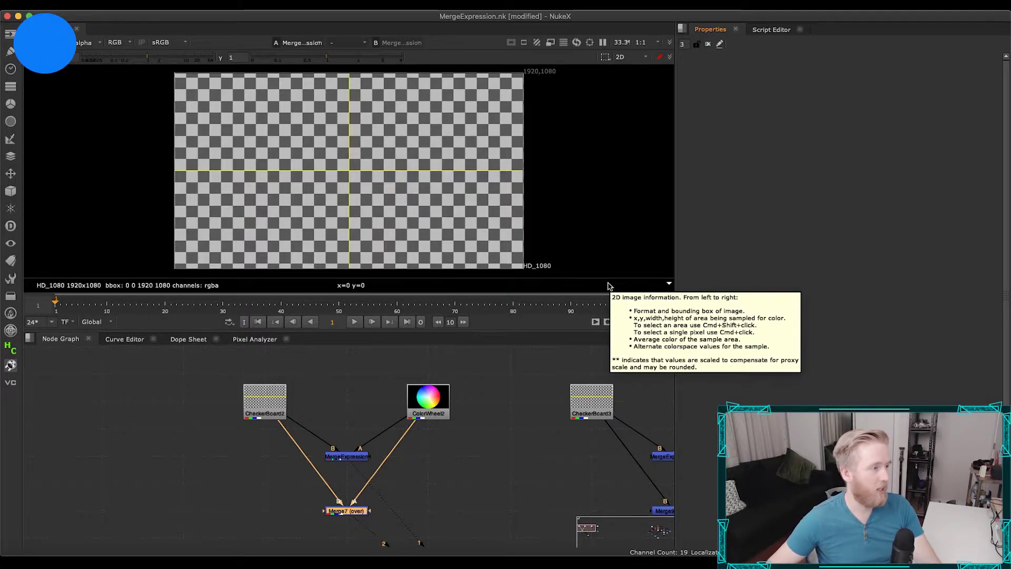
{"action": "left_click", "coordinate": [401, 495]}
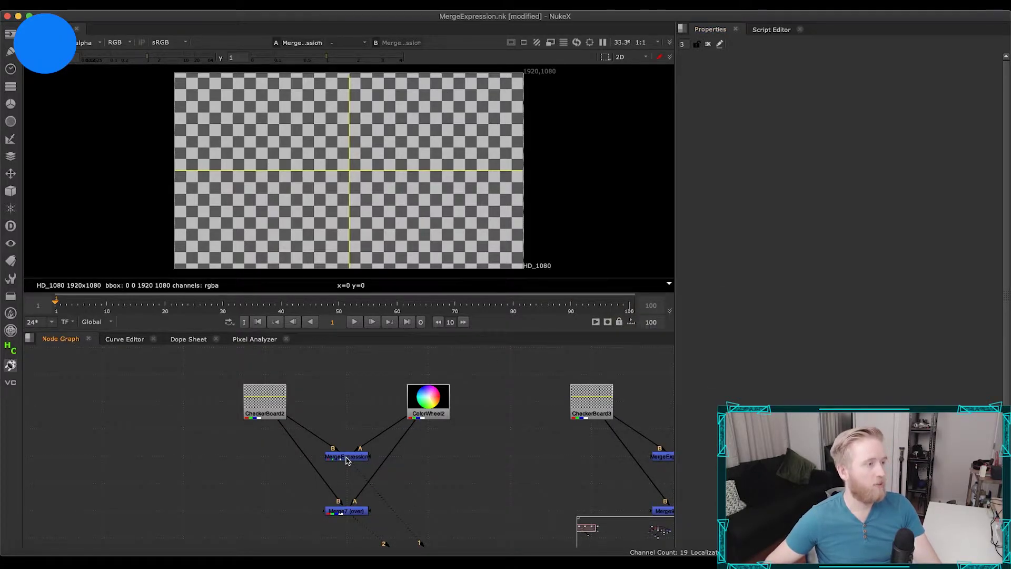
Step: Inspect ColorWheel2 in its alpha and RGB channels and compare its image with CheckerBoard2
{"action": "left_click", "coordinate": [437, 403]}
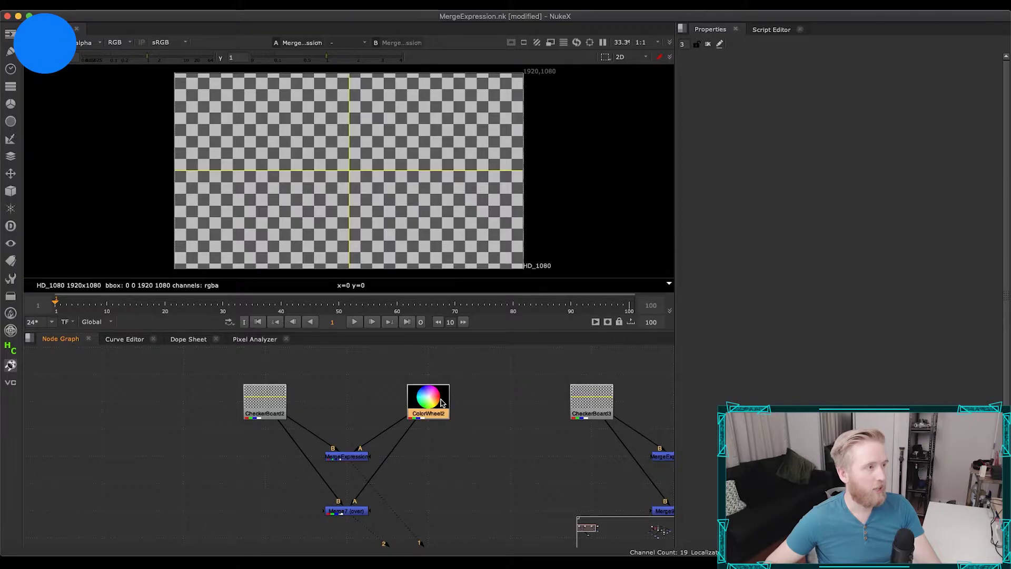
{"action": "key", "text": "1"}
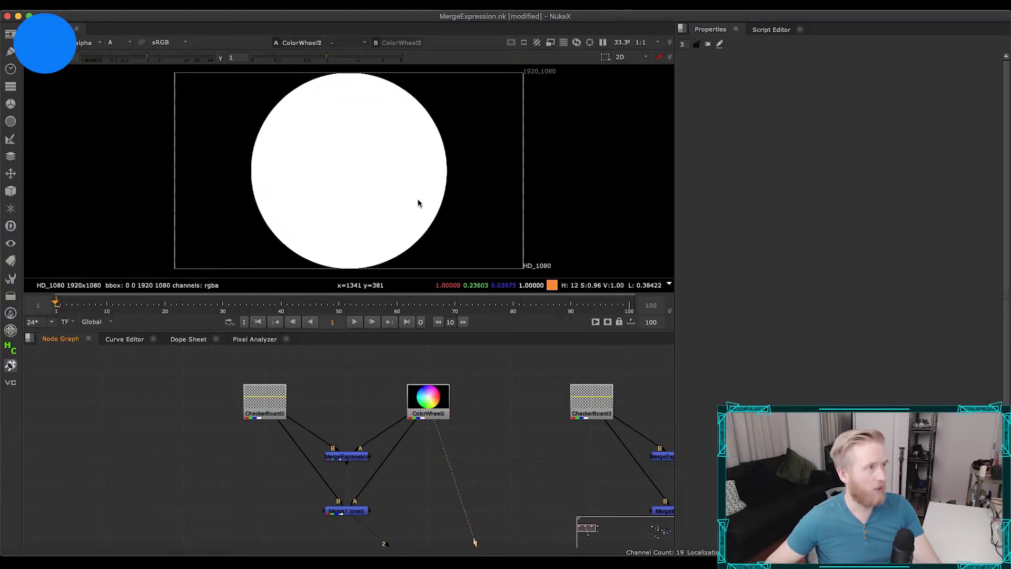
{"action": "key", "text": "a"}
{"action": "key", "text": "a"}
{"action": "key", "text": "a"}
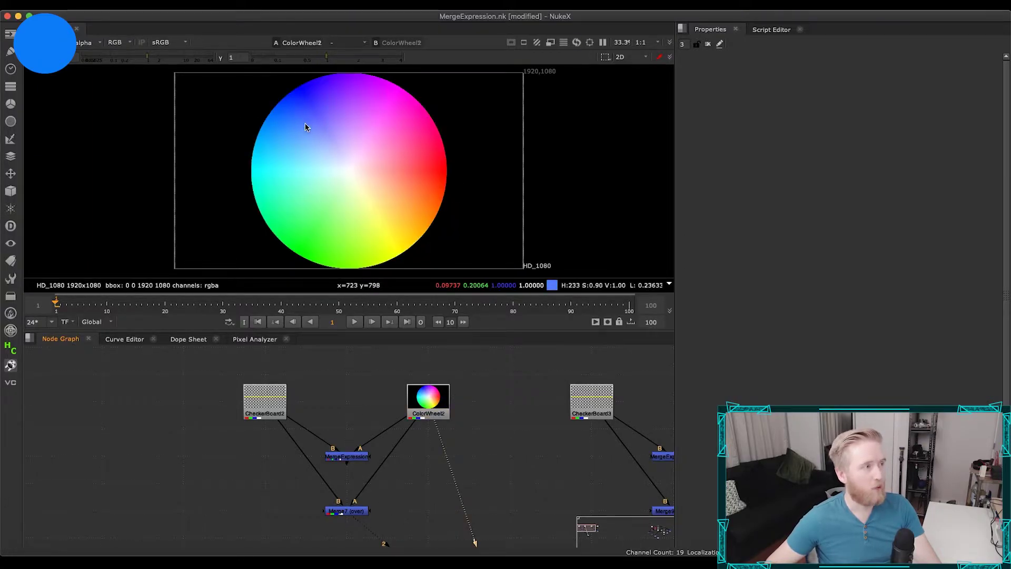
{"action": "key", "text": "1"}
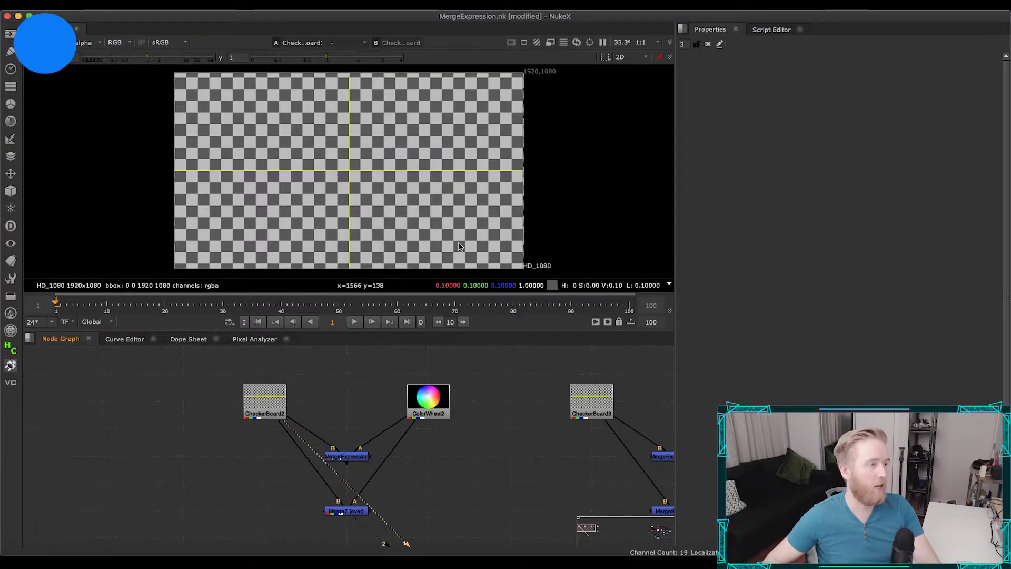
{"action": "key", "text": "1"}
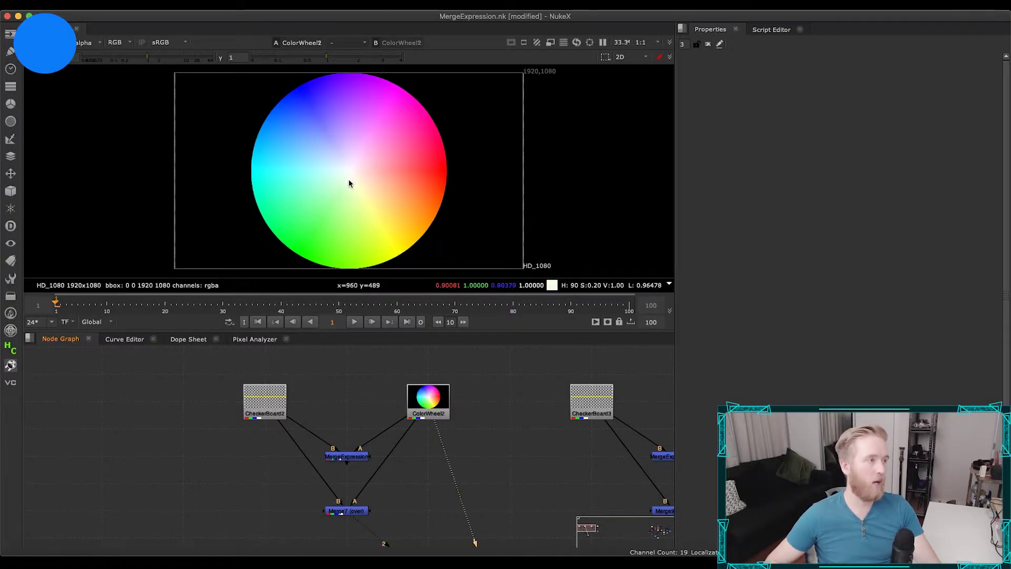
{"action": "key", "text": "super+z"}
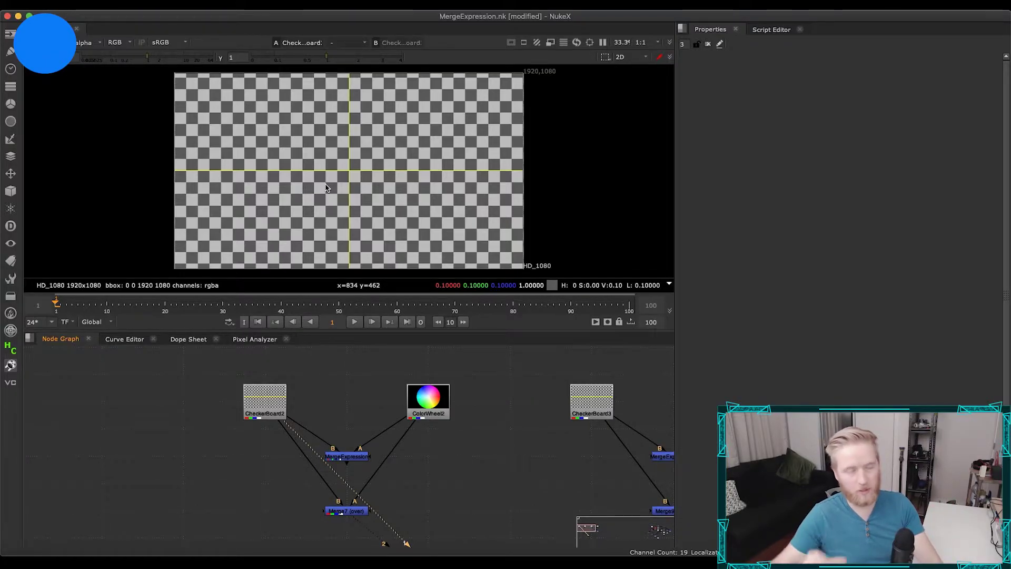
Step: Set the red channel expression of the MergeExpression node to 1-Aa and view its output in the red channel
{"action": "double_click", "coordinate": [356, 456]}
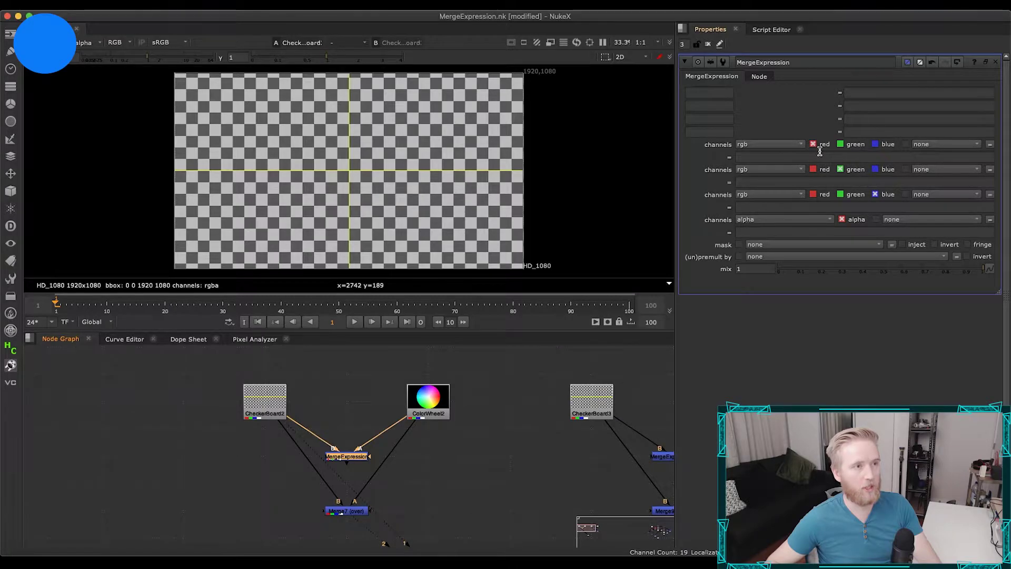
{"action": "left_click", "coordinate": [772, 157]}
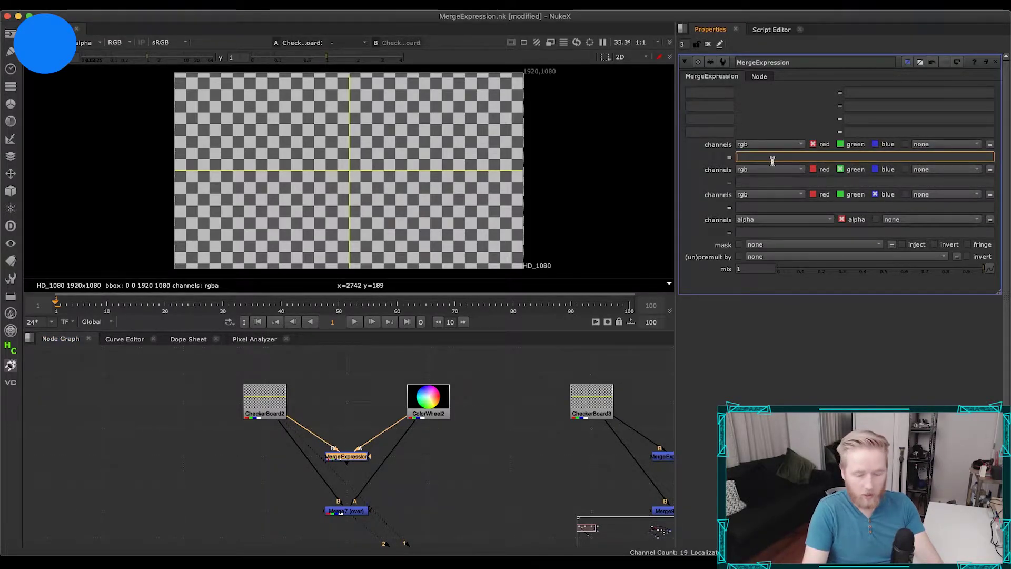
{"action": "type", "text": "1-Aa"}
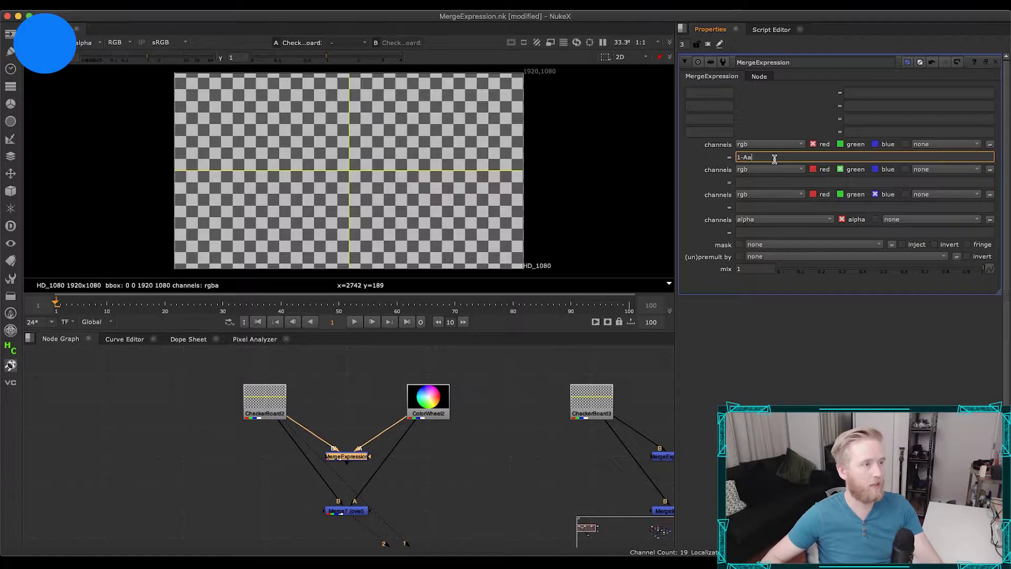
{"action": "left_click", "coordinate": [346, 456]}
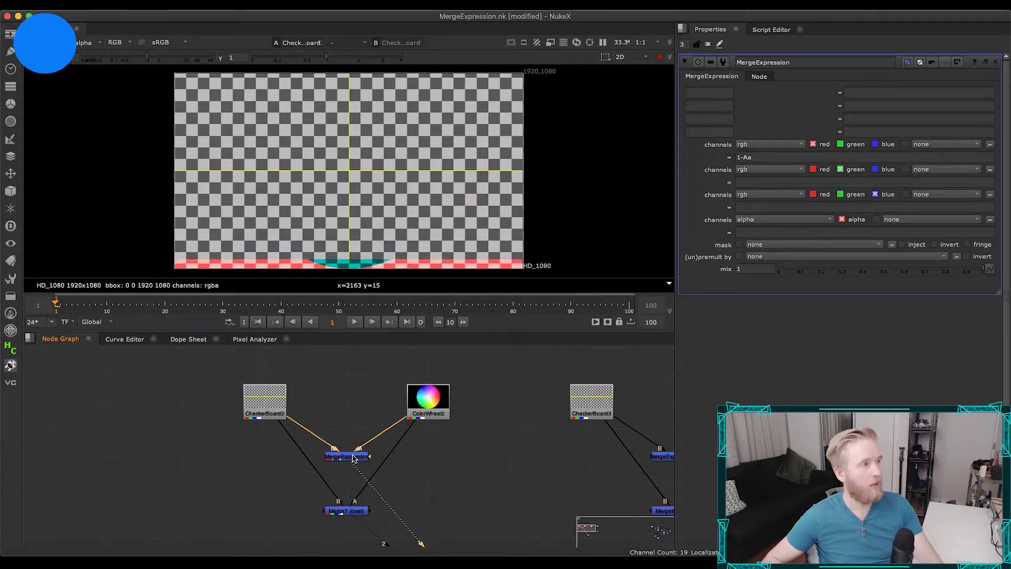
{"action": "key", "text": "1"}
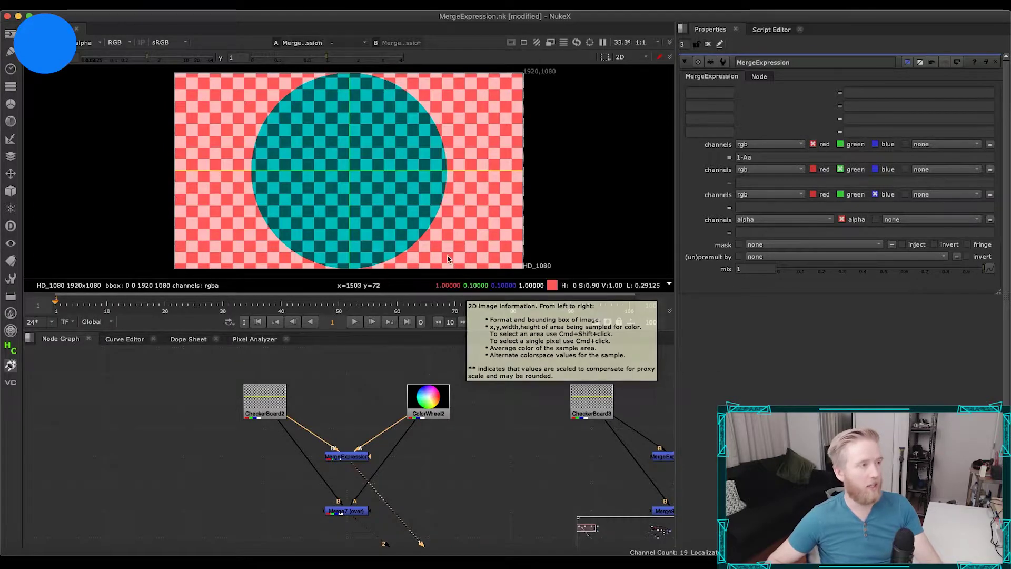
{"action": "key", "text": "r"}
{"action": "key", "text": "r"}
{"action": "key", "text": "r"}
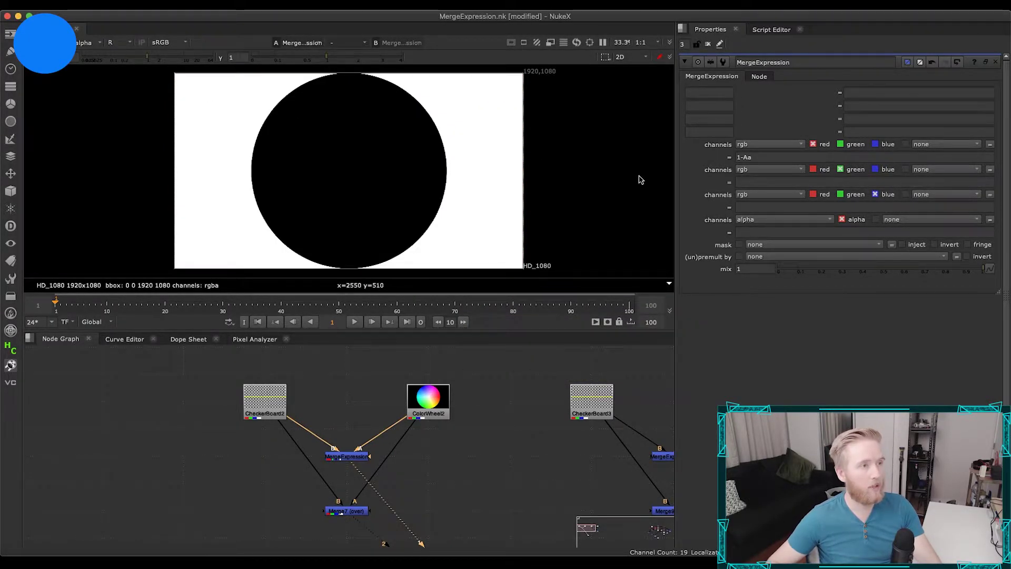
Step: Reduce the MergeExpression's red channel expression to 1 for comparison, and restore it to 1-Aa
{"action": "left_click_drag", "start_coordinate": [740, 158], "coordinate": [756, 159]}
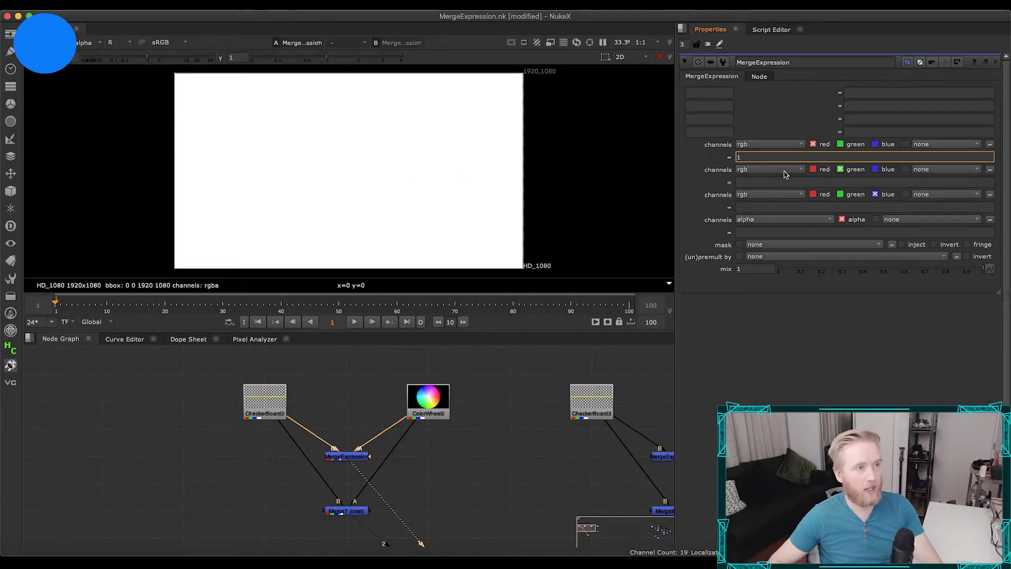
{"action": "type", "text": "-A"}
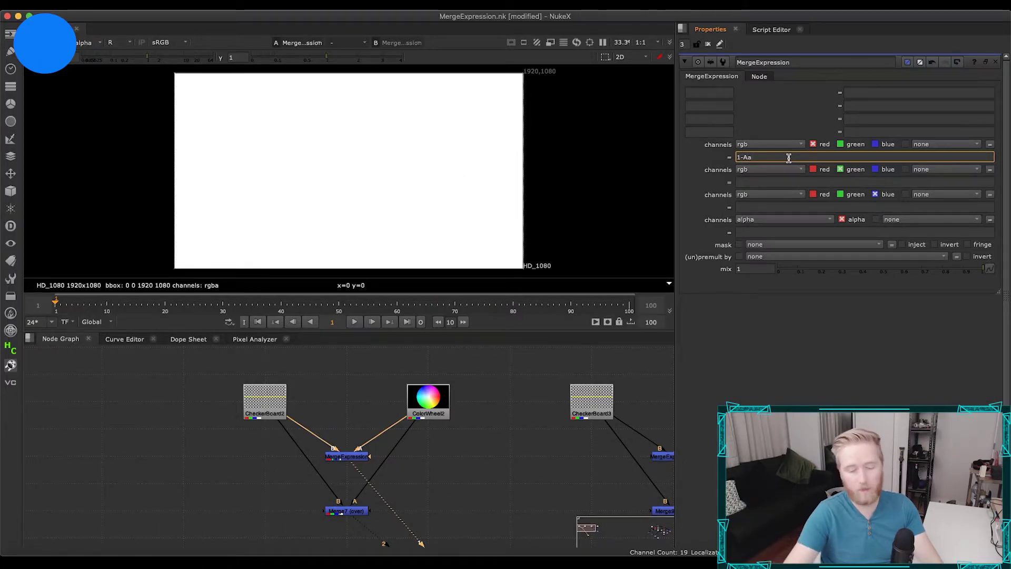
{"action": "type", "text": "a"}
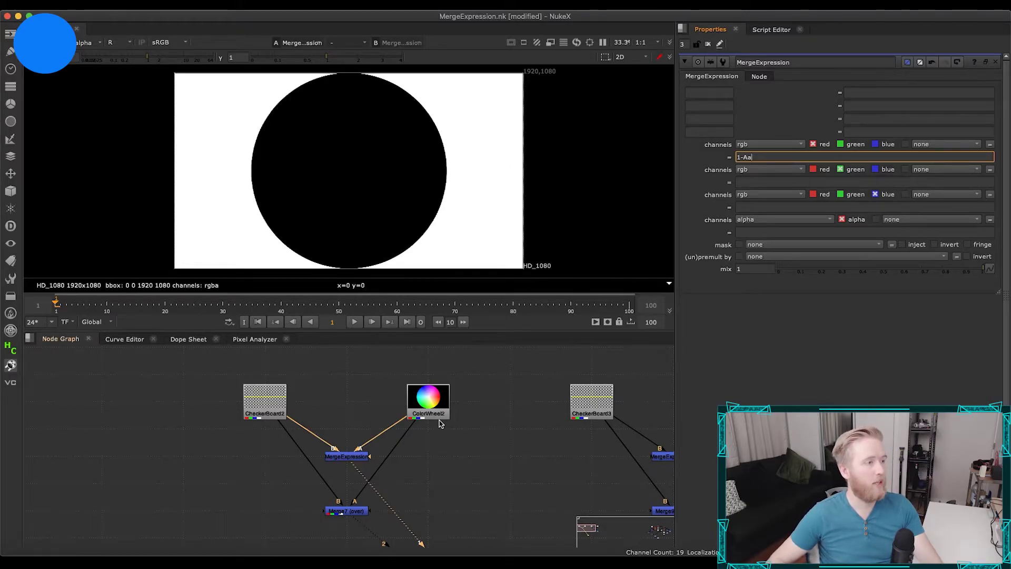
Step: Compare ColorWheel2's alpha channel with the alpha and red channels of the MergeExpression output, and close the MergeExpression properties
{"action": "left_click", "coordinate": [428, 401]}
{"action": "key", "text": "1"}
{"action": "key", "text": "a"}
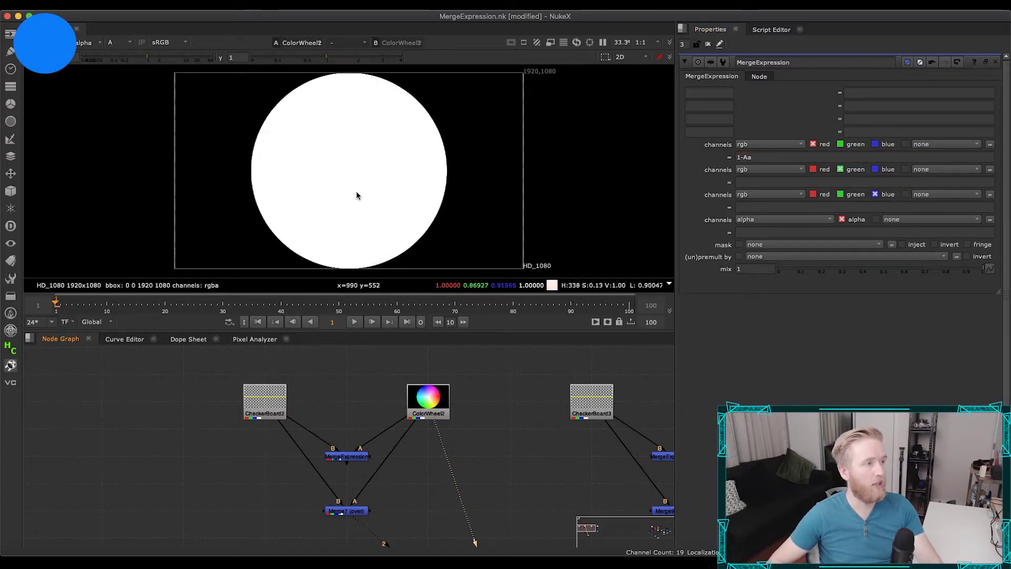
{"action": "key", "text": "a"}
{"action": "left_click", "coordinate": [347, 456]}
{"action": "key", "text": "1"}
{"action": "key", "text": "a"}
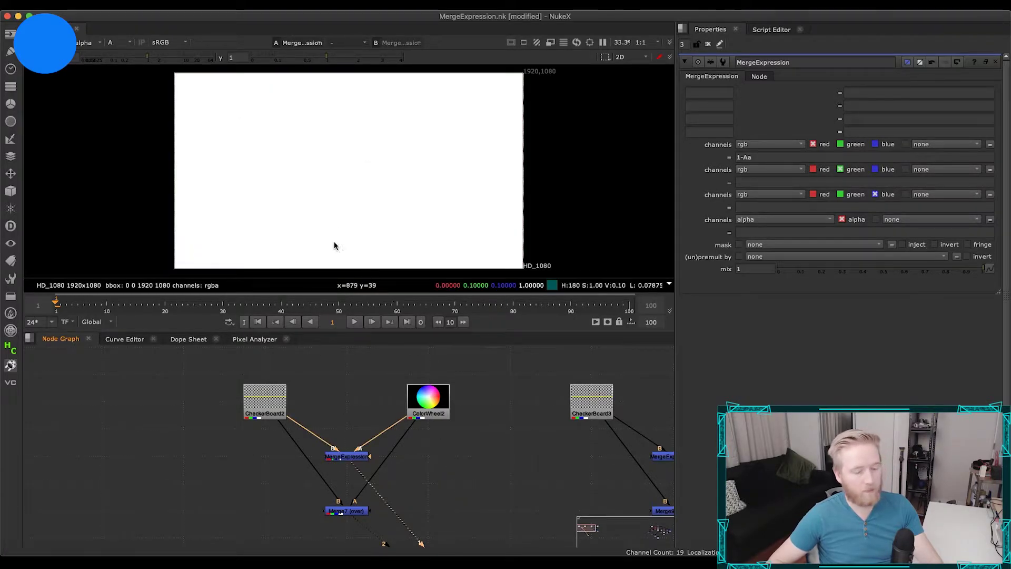
{"action": "key", "text": "a"}
{"action": "key", "text": "r"}
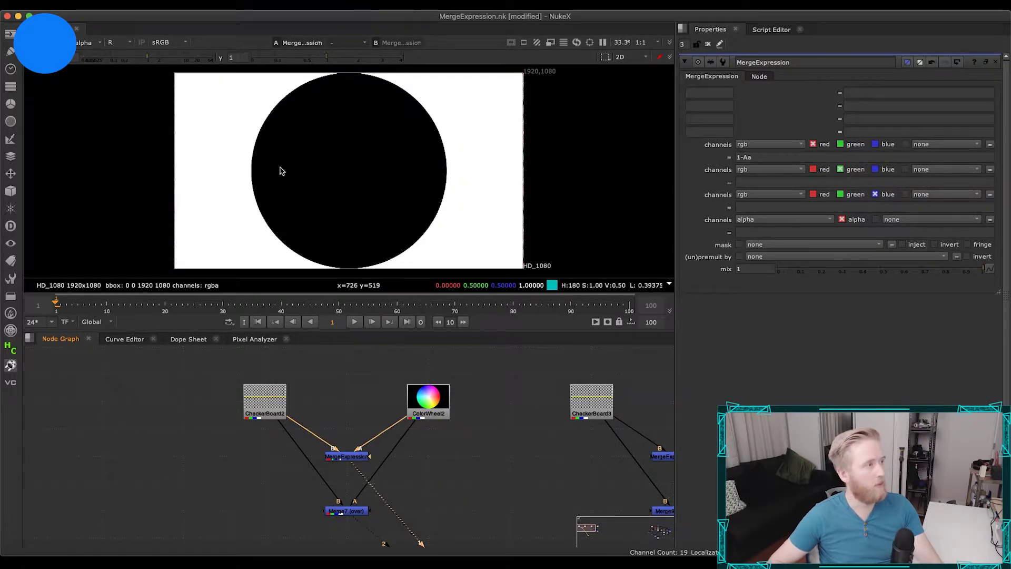
{"action": "left_click_drag", "start_coordinate": [192, 103], "coordinate": [237, 225]}
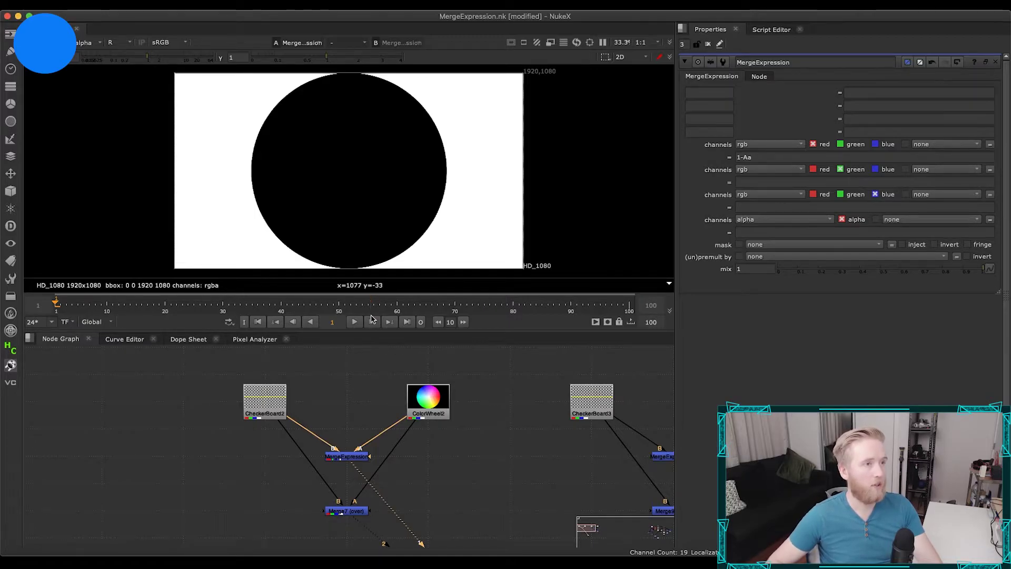
{"action": "left_click", "coordinate": [789, 156]}
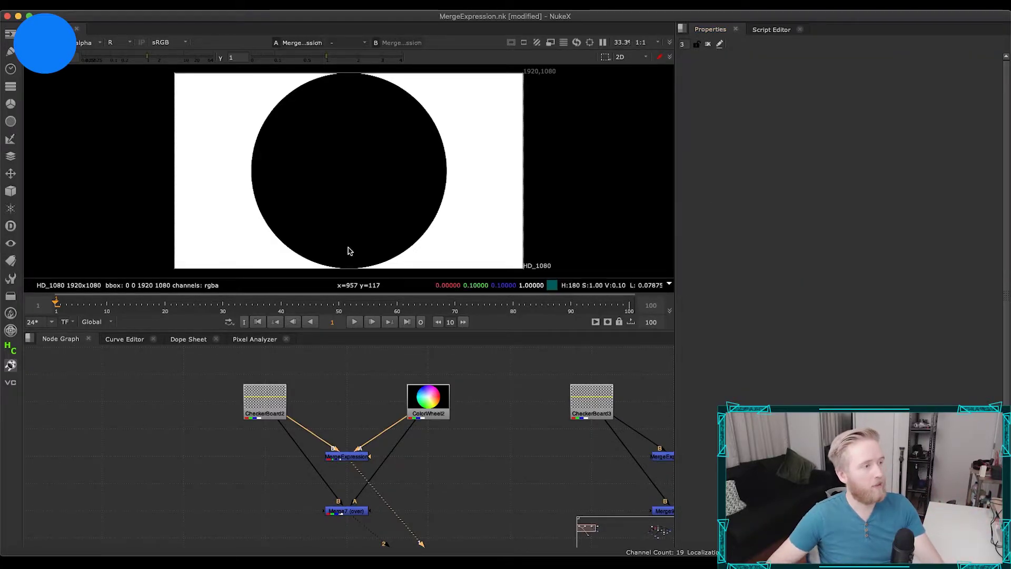
Step: View the red channel of Merge7 and compare it with ColorWheel2 in its RGB and red channels
{"action": "left_click", "coordinate": [347, 511]}
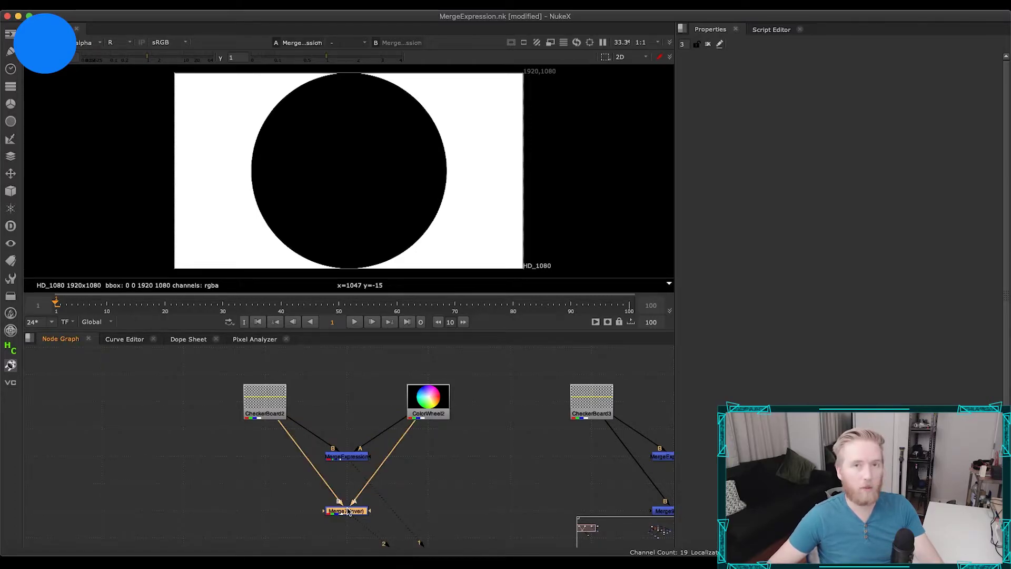
{"action": "key", "text": "1"}
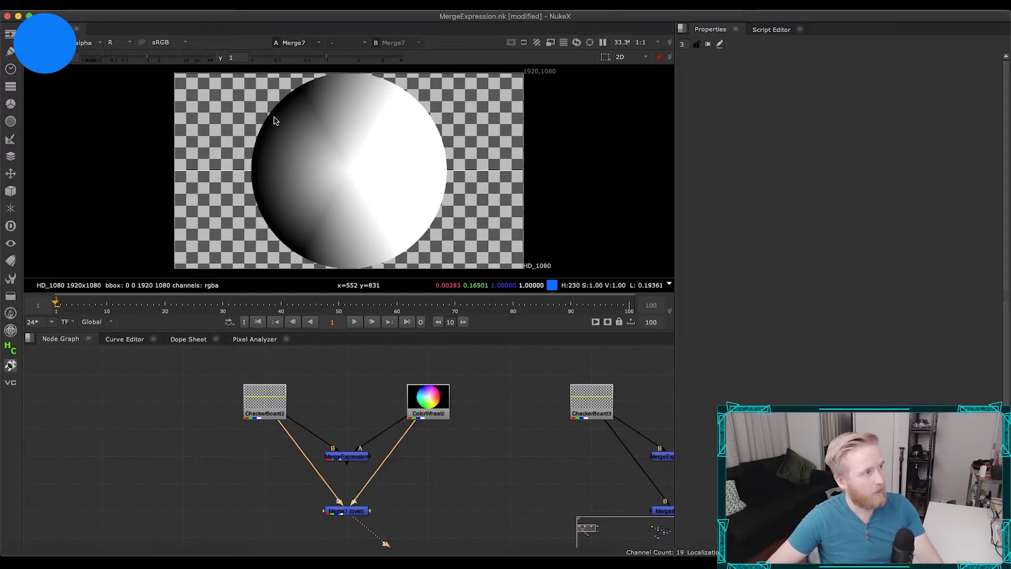
{"action": "left_click", "coordinate": [428, 399]}
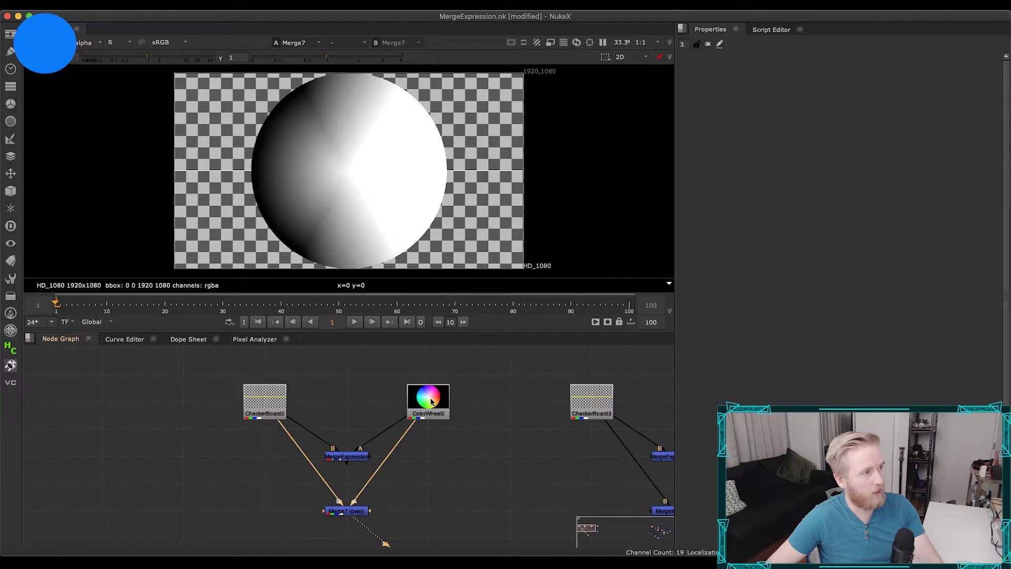
{"action": "key", "text": "1"}
{"action": "key", "text": "a"}
{"action": "key", "text": "a"}
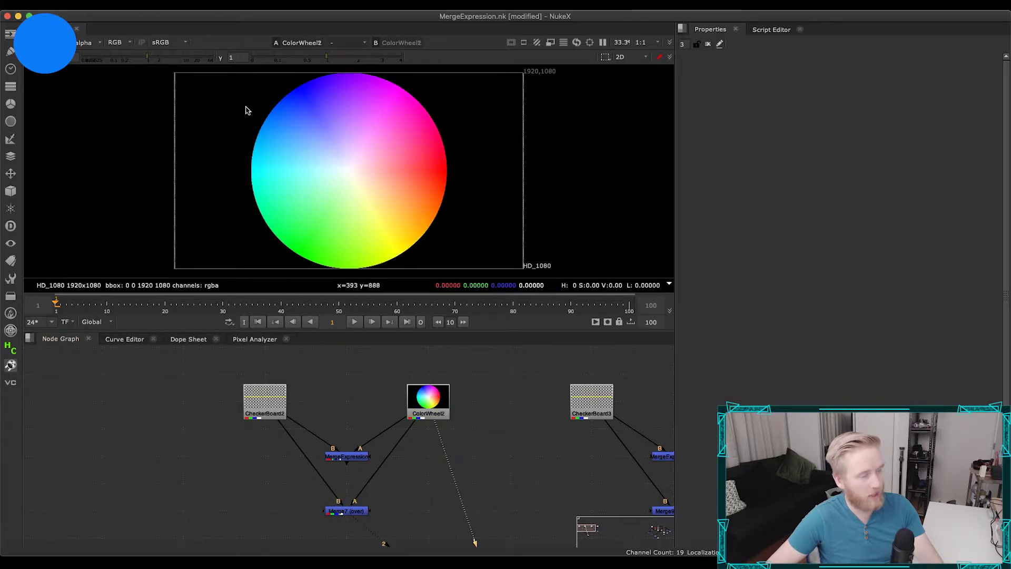
{"action": "key", "text": "r"}
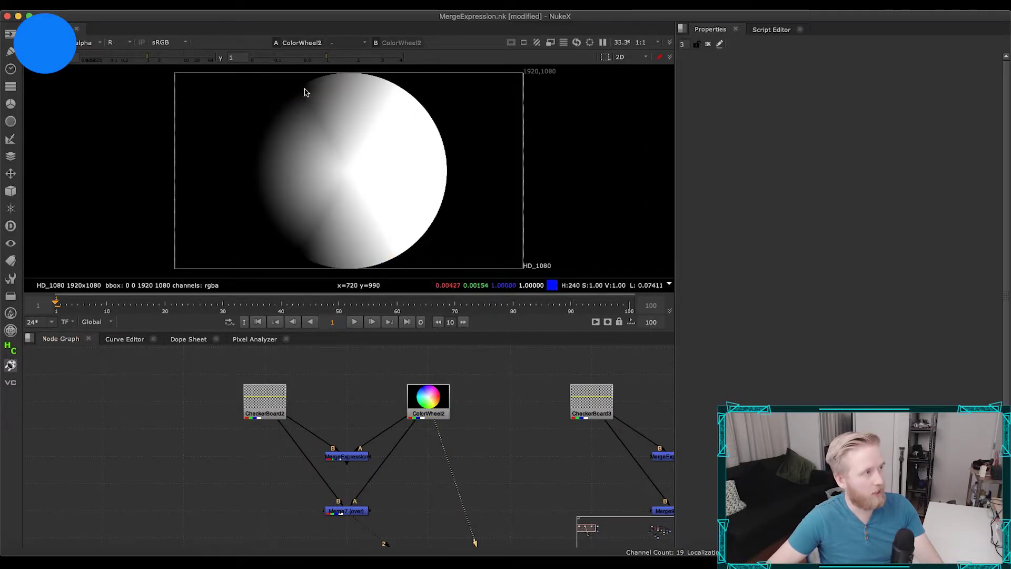
{"action": "key", "text": "r"}
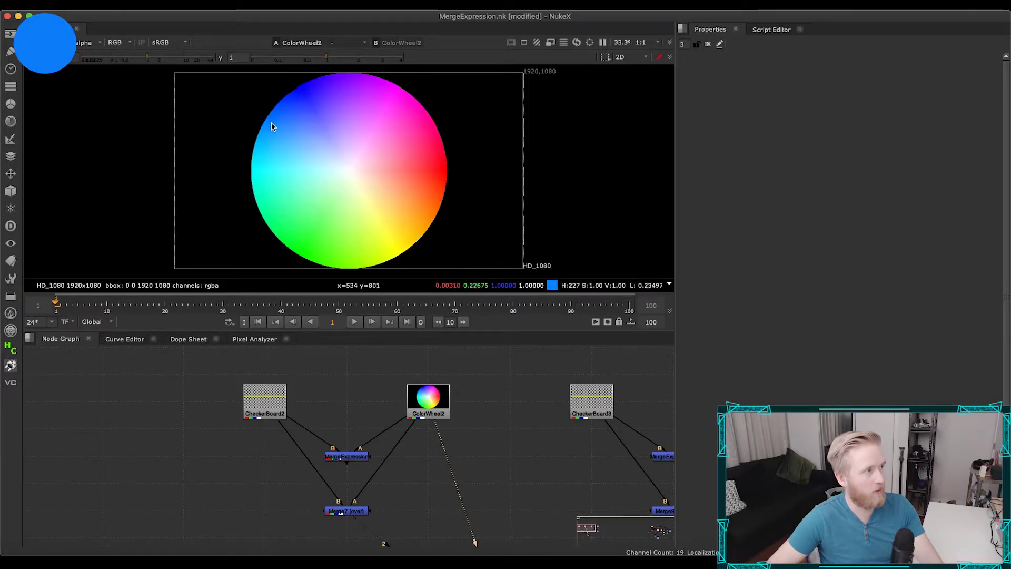
{"action": "key", "text": "r"}
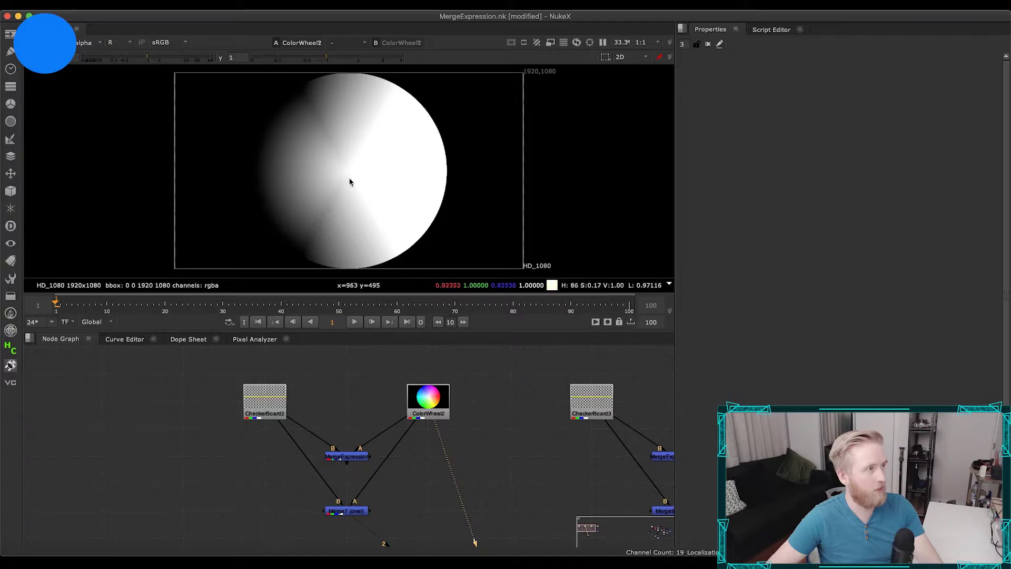
{"action": "key", "text": "r"}
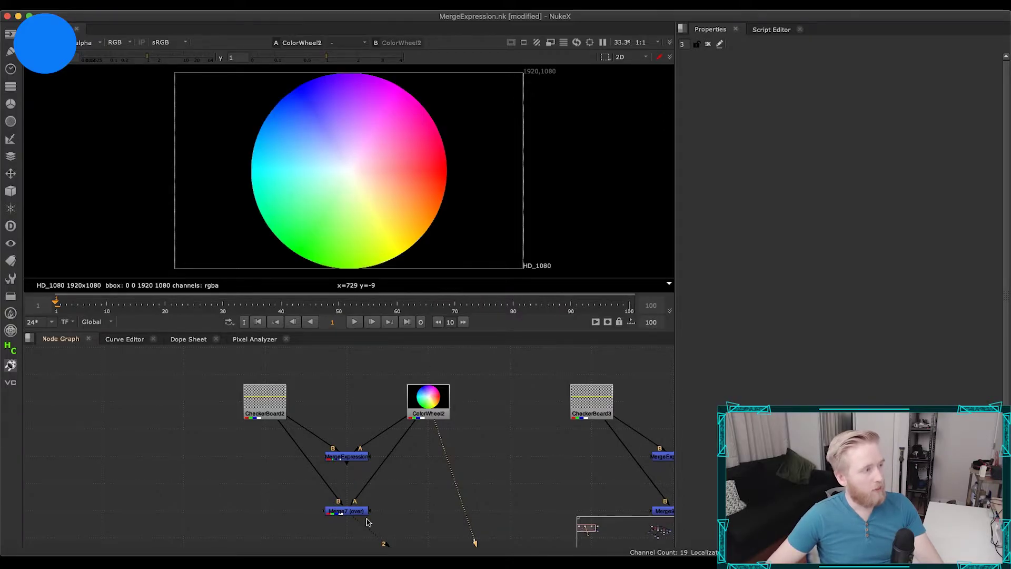
Step: Return to the Merge7 output, view it in the red channel and clear the node selection
{"action": "left_click", "coordinate": [345, 511]}
{"action": "key", "text": "1"}
{"action": "key", "text": "r"}
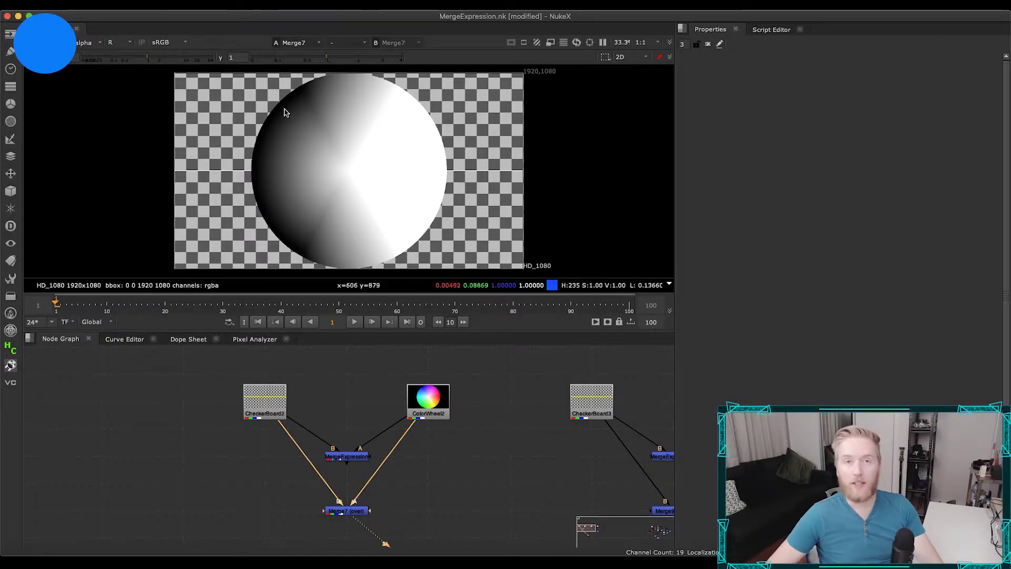
{"action": "left_click", "coordinate": [287, 526]}
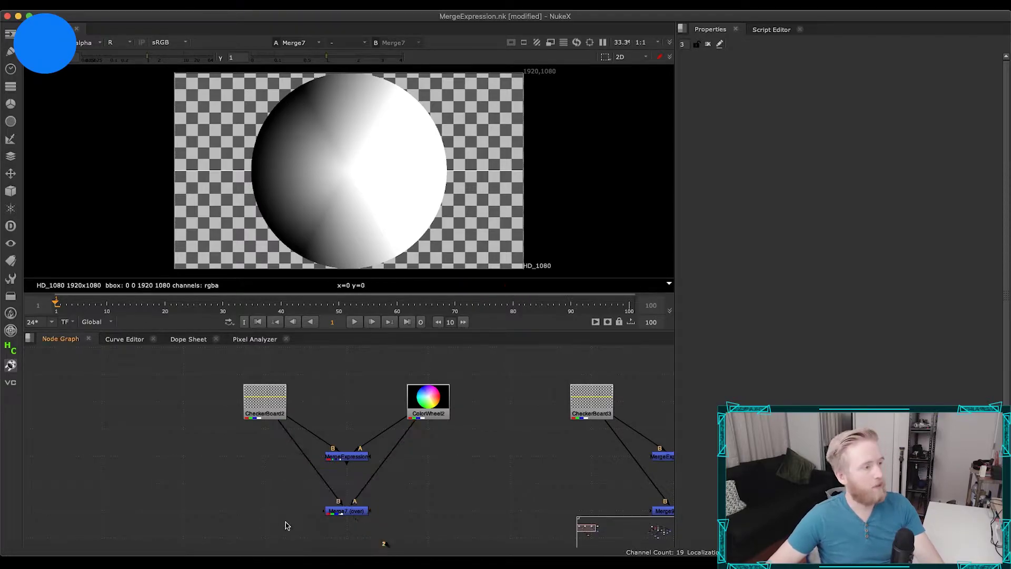
Step: Try the plus operation on the Merge7 node and revert it to over
{"action": "double_click", "coordinate": [338, 514]}
{"action": "left_click", "coordinate": [762, 93]}
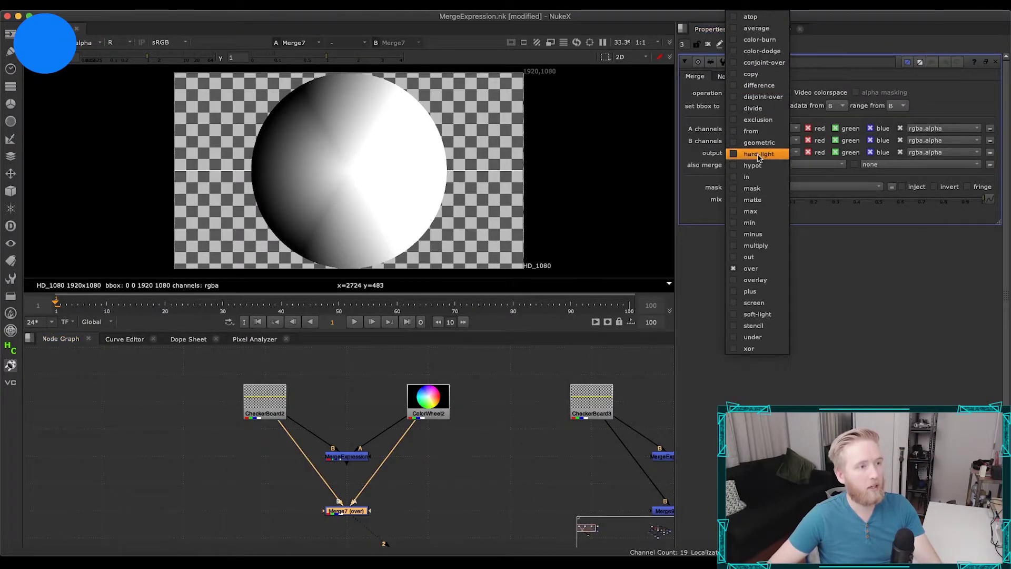
{"action": "left_click", "coordinate": [760, 292]}
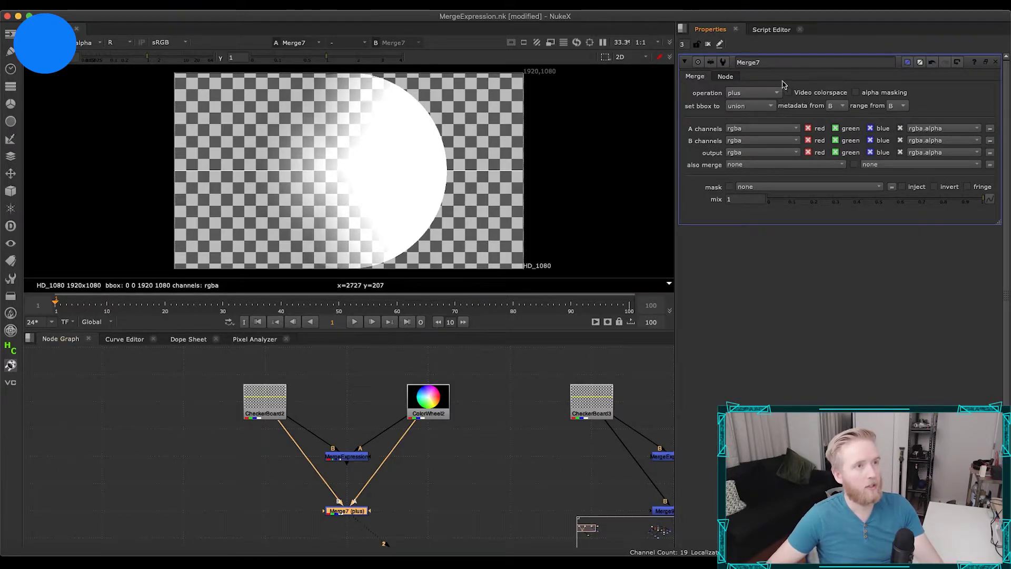
{"action": "left_click", "coordinate": [935, 65]}
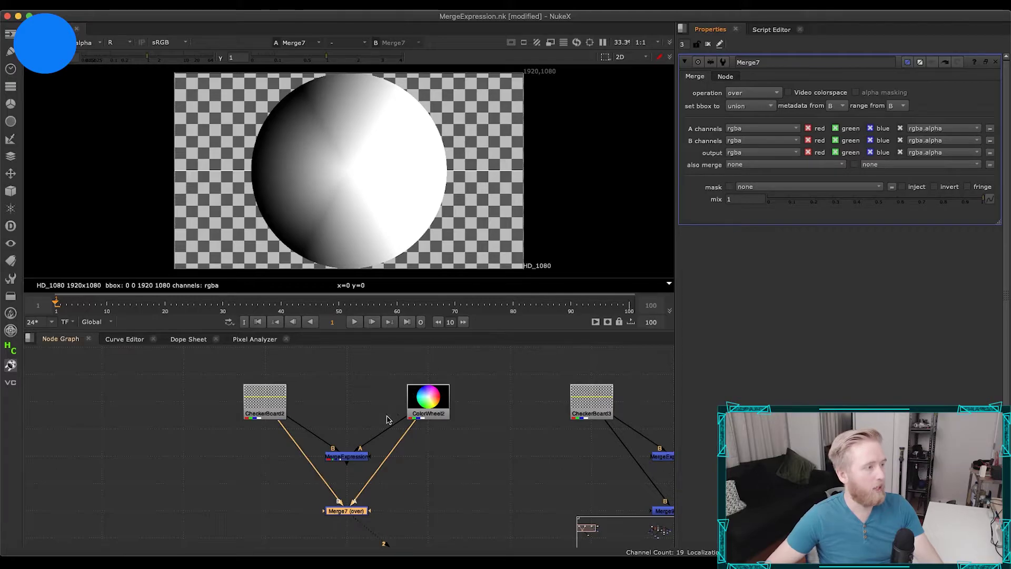
Step: View the MergeExpression output and extend its red channel expression to (1-Aa)*Br
{"action": "left_click", "coordinate": [348, 457]}
{"action": "key", "text": "1"}
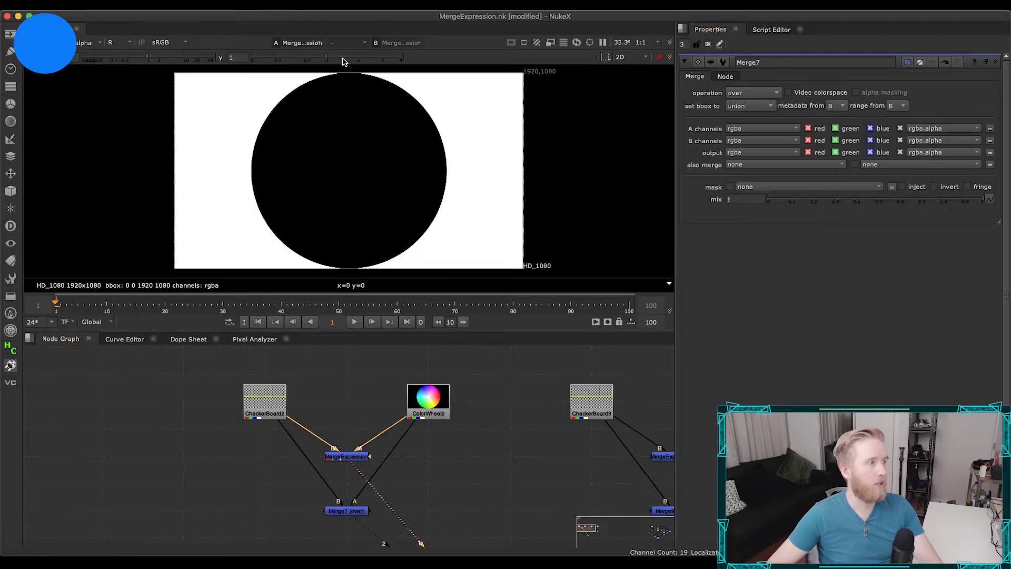
{"action": "double_click", "coordinate": [349, 457]}
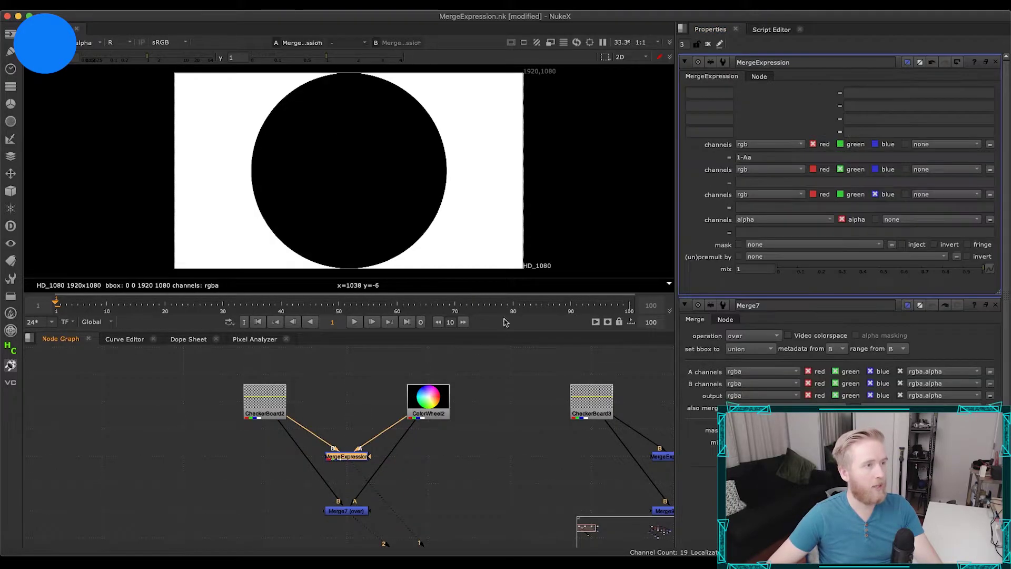
{"action": "left_click", "coordinate": [736, 157]}
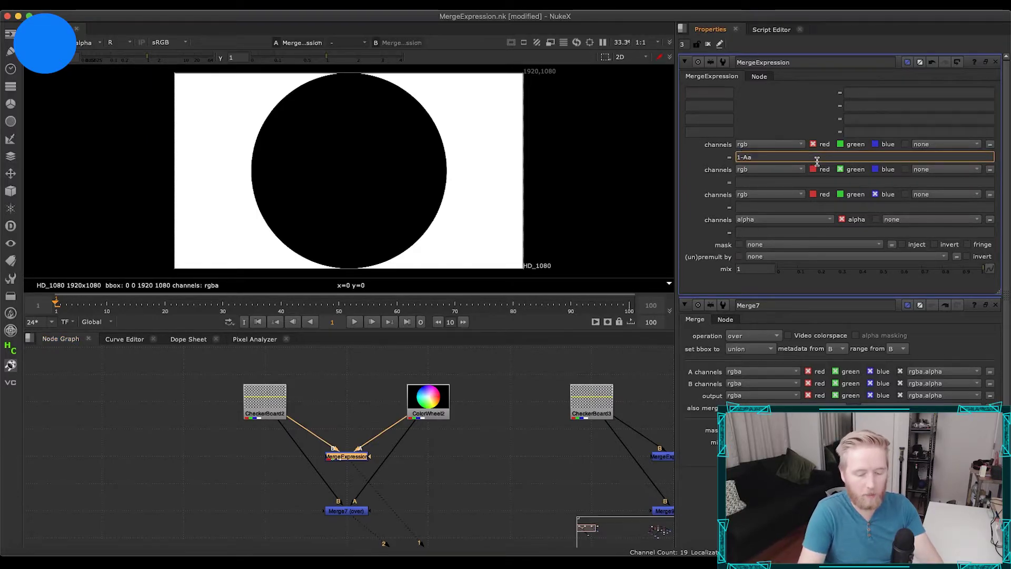
{"action": "type", "text": "*"}
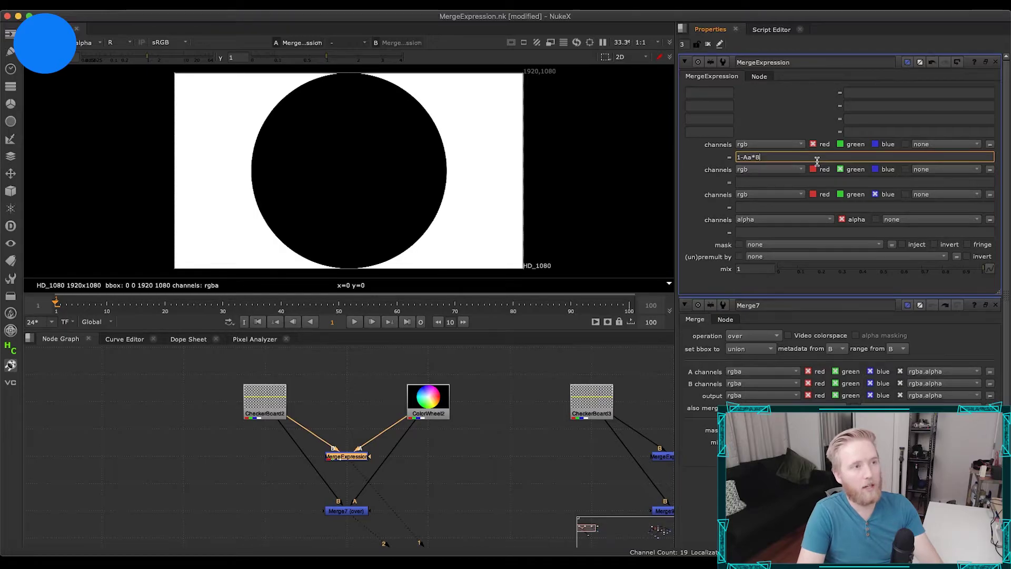
{"action": "type", "text": "Br"}
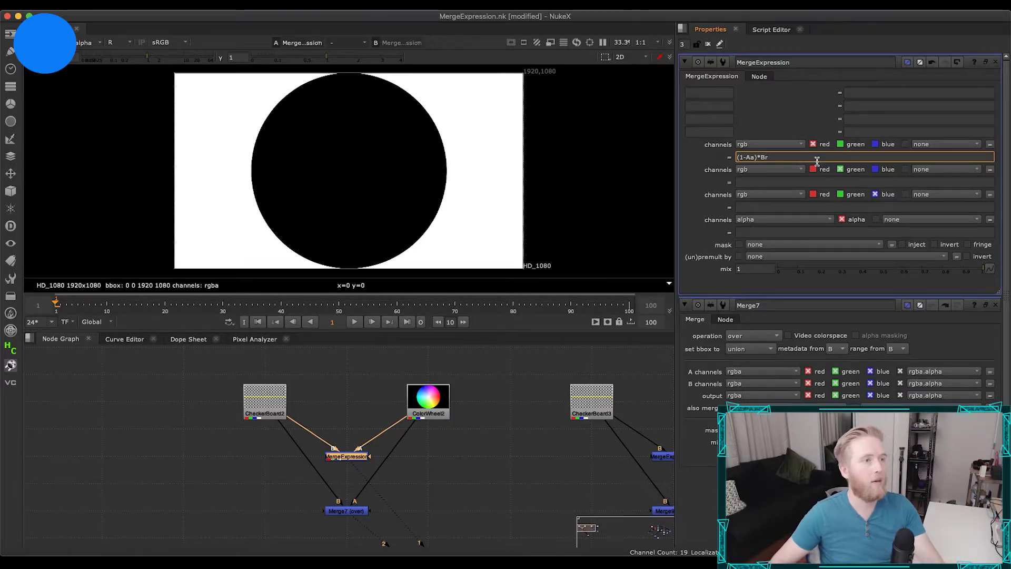
{"action": "key", "text": "Return"}
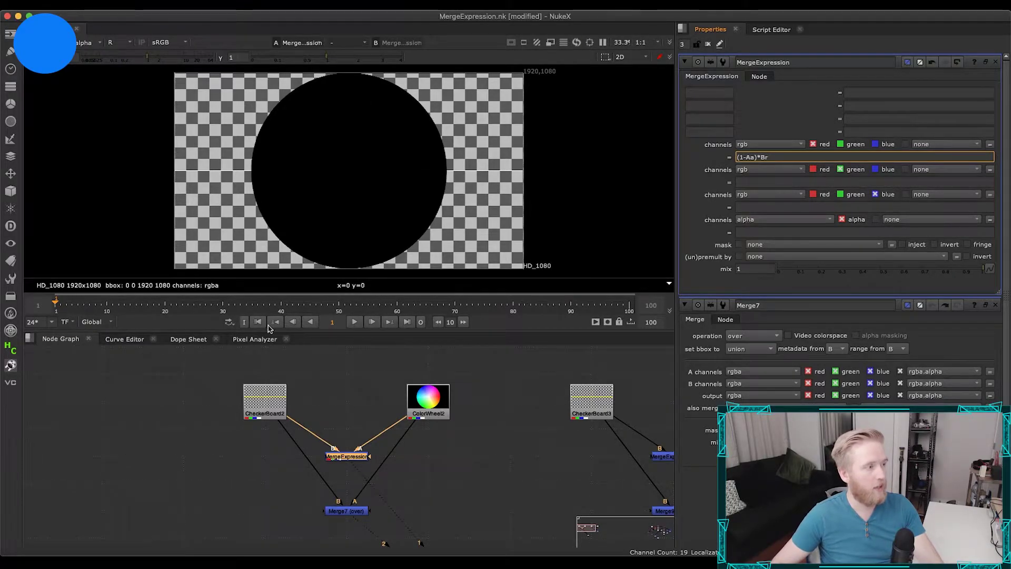
Step: View the red channel of CheckerBoard2 and of ColorWheel2 in turn
{"action": "left_click", "coordinate": [268, 409]}
{"action": "key", "text": "1"}
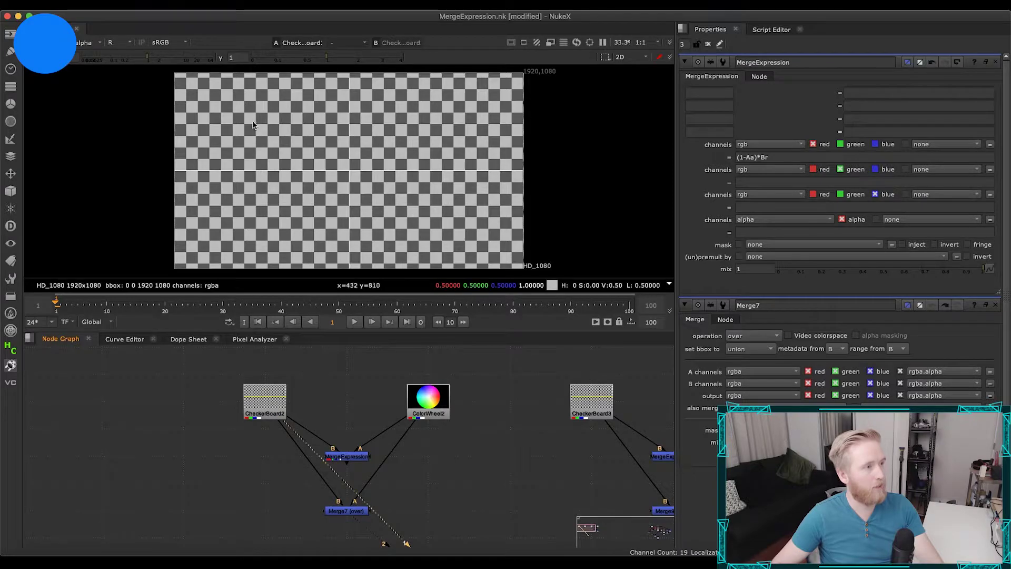
{"action": "left_click", "coordinate": [428, 403]}
{"action": "key", "text": "1"}
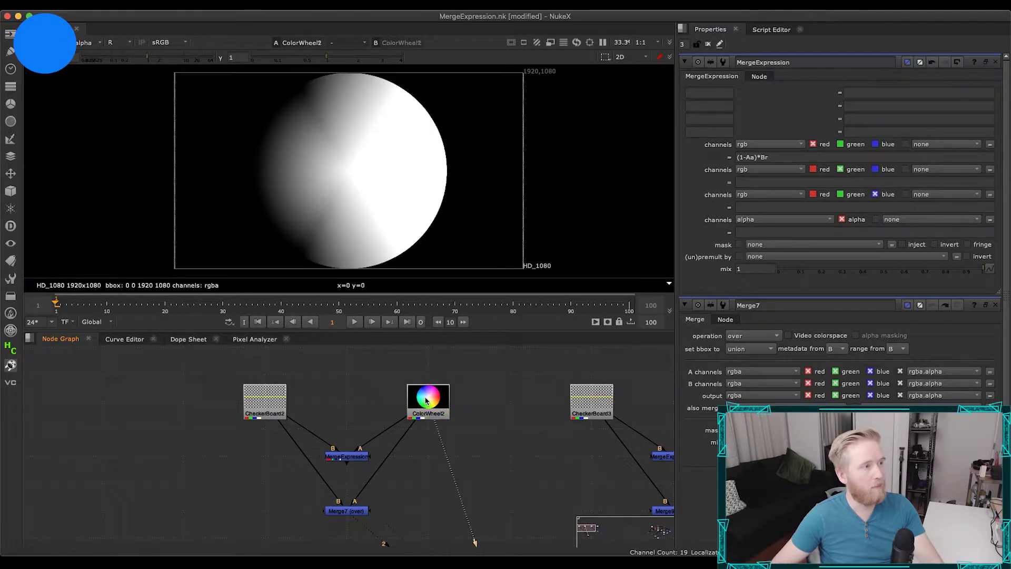
Step: View the alpha channel of ColorWheel2, followed by the red channel of the MergeExpression output
{"action": "key", "text": "a"}
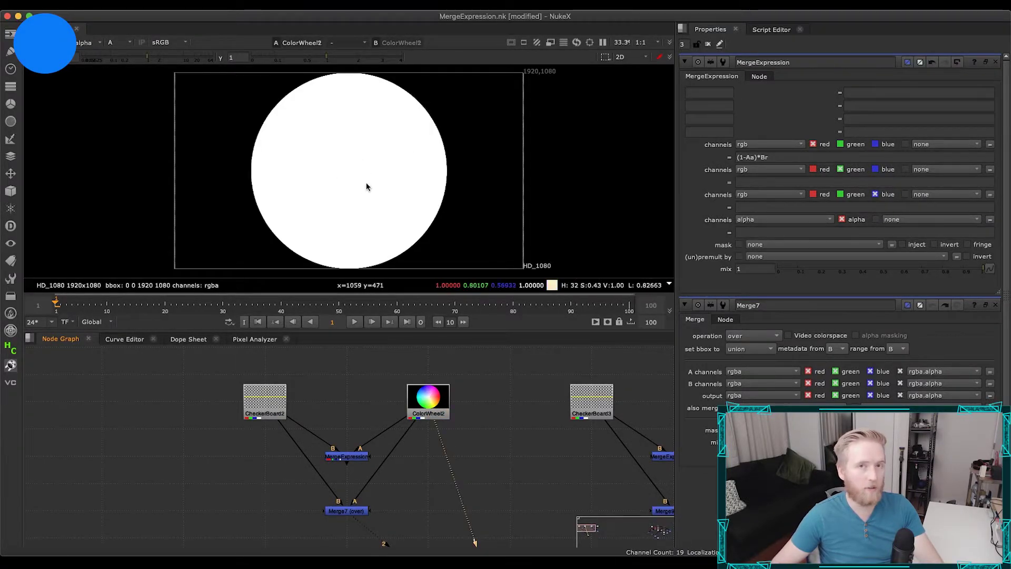
{"action": "key", "text": "a"}
{"action": "left_click", "coordinate": [350, 456]}
{"action": "key", "text": "1"}
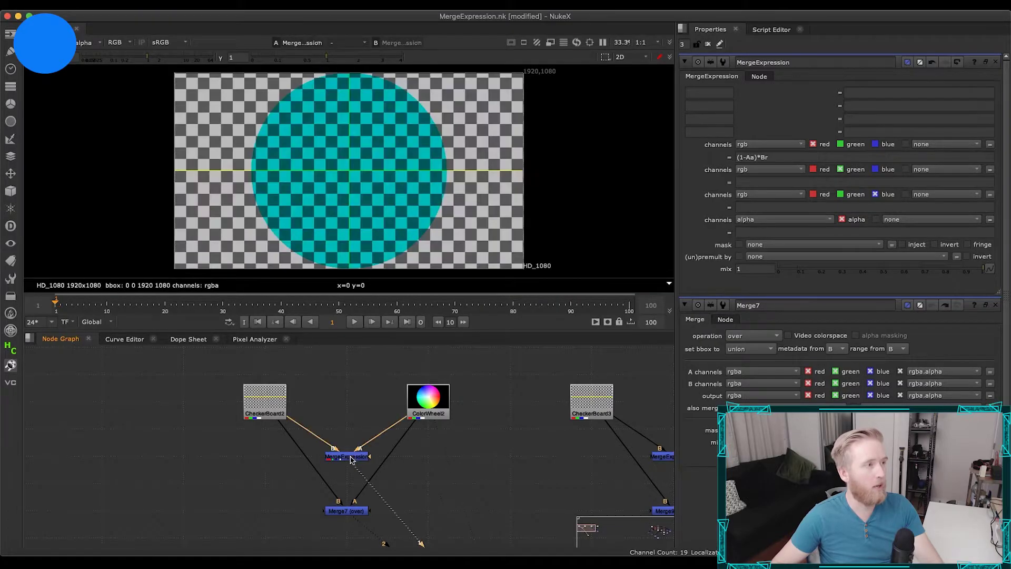
{"action": "key", "text": "r"}
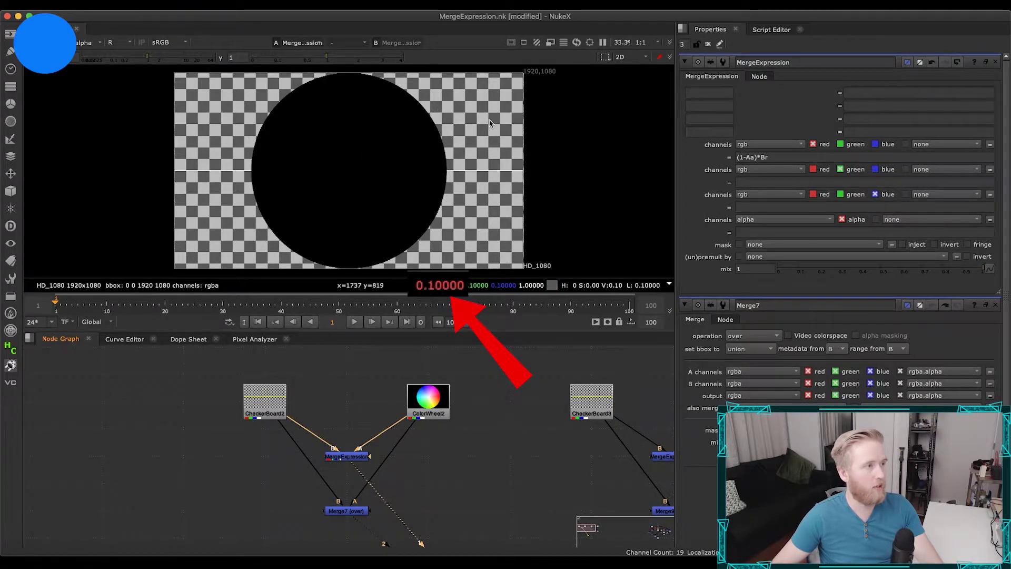
Step: Compare the red channel of CheckerBoard2 with that of the MergeExpression output
{"action": "left_click", "coordinate": [265, 404]}
{"action": "key", "text": "1"}
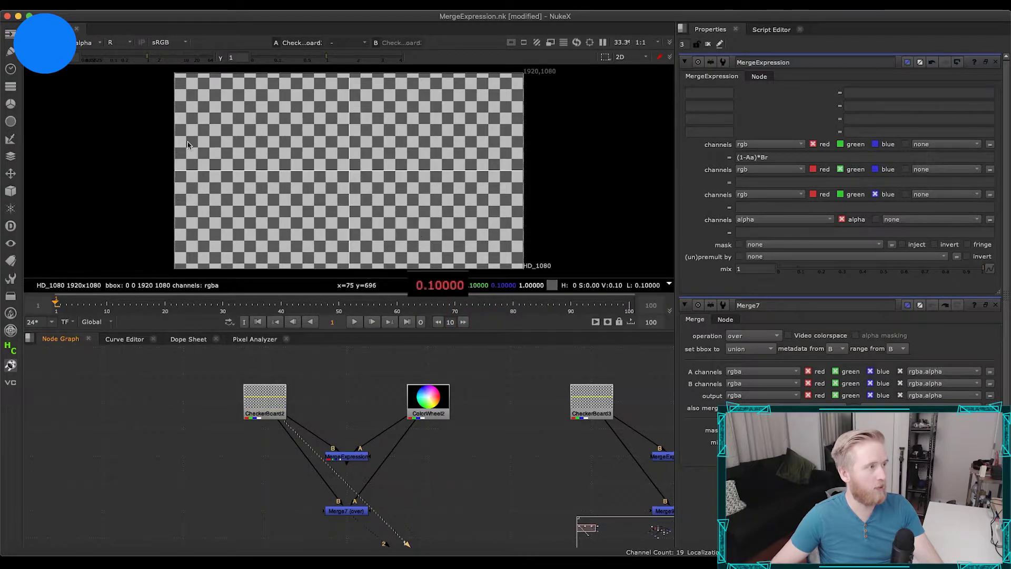
{"action": "left_click", "coordinate": [339, 456]}
{"action": "key", "text": "1"}
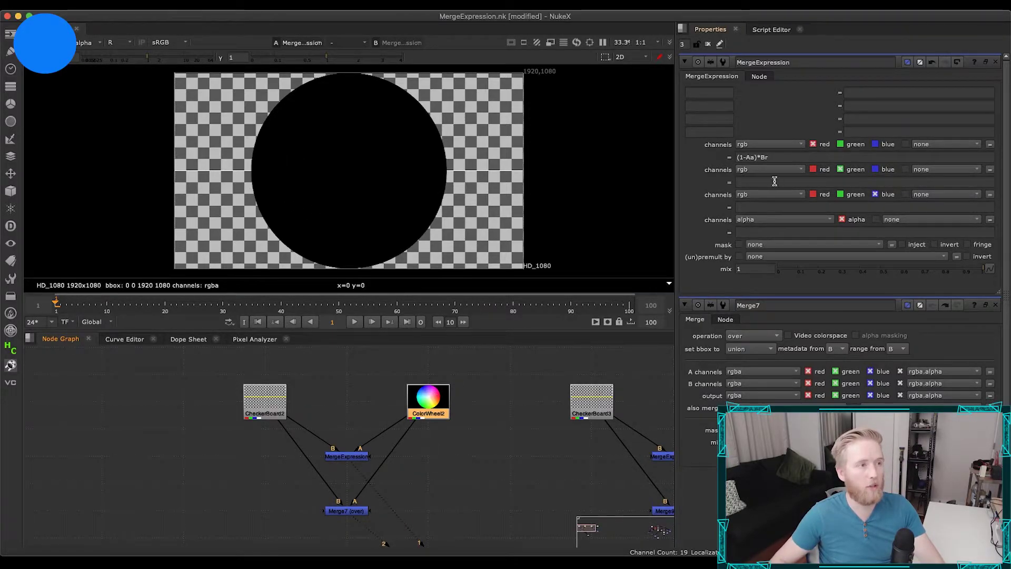
Step: Extend the MergeExpression node's red channel expression to ((1-Aa)*Br)+Ar
{"action": "left_click", "coordinate": [809, 158]}
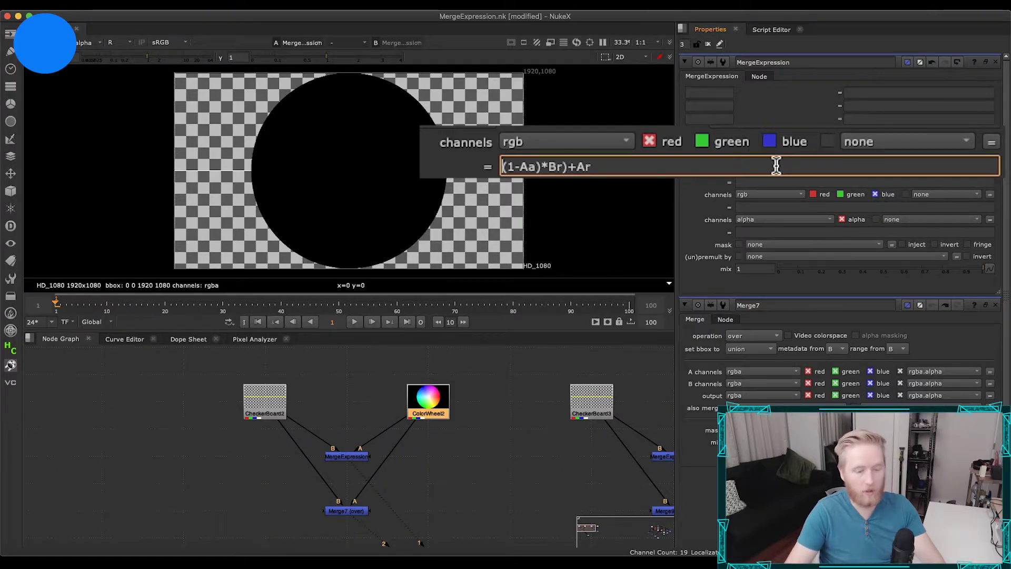
{"action": "type", "text": "("}
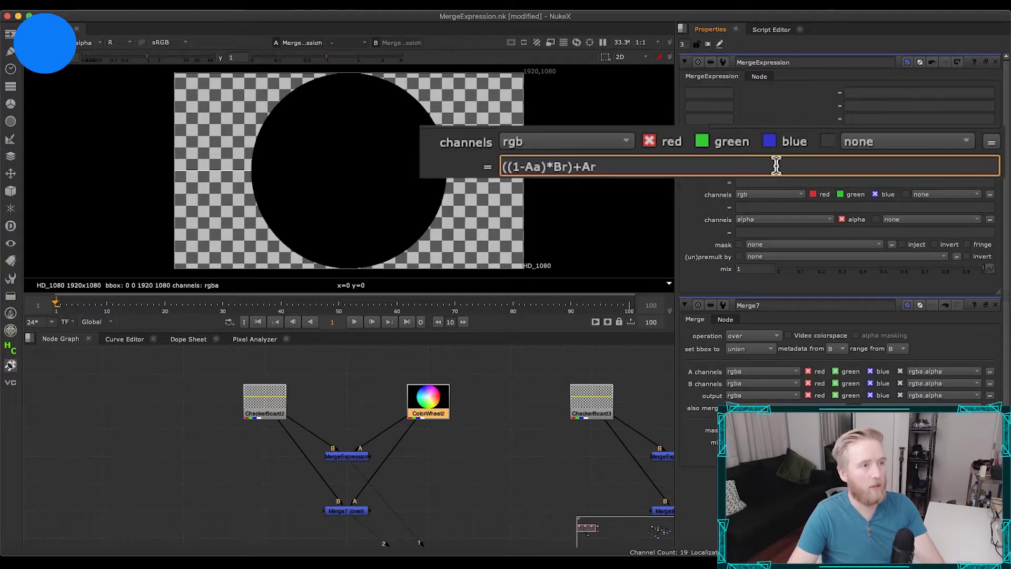
{"action": "key", "text": "Return"}
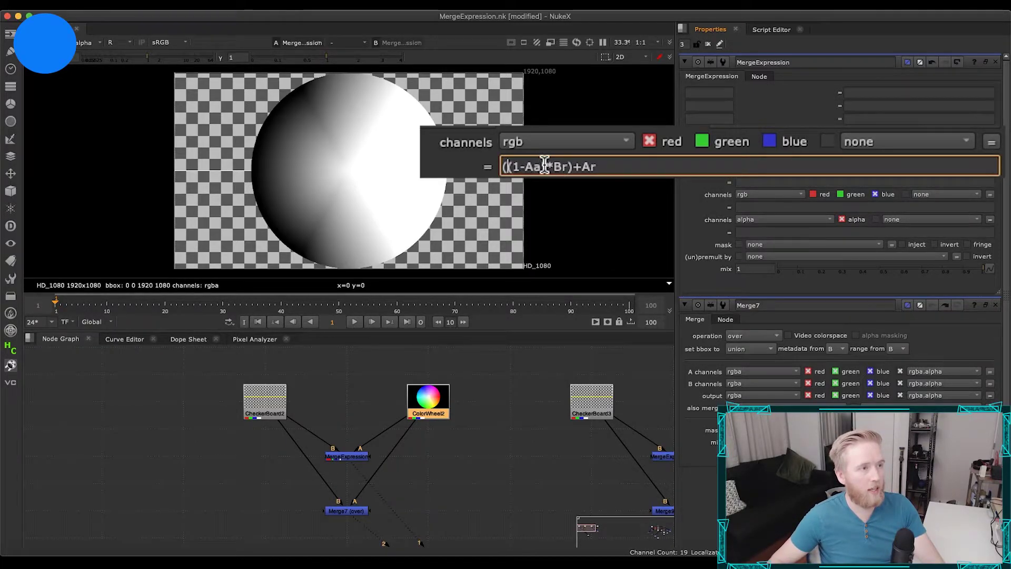
Step: Go through the (1-Aa), Br and Ar terms of the red channel expression one by one
{"action": "left_click_drag", "start_coordinate": [504, 166], "coordinate": [558, 166]}
{"action": "left_click", "coordinate": [572, 166]}
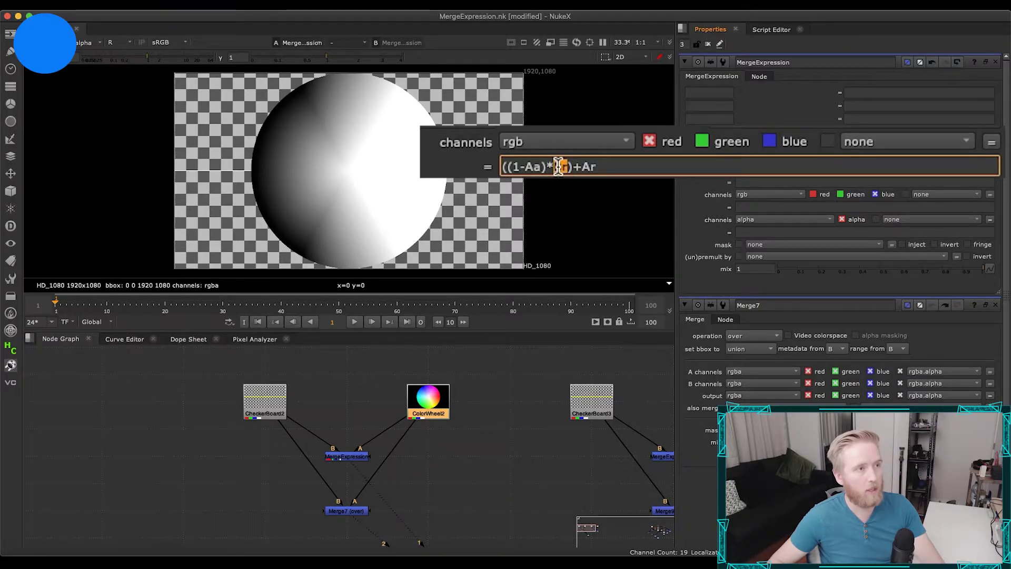
{"action": "left_click", "coordinate": [582, 166]}
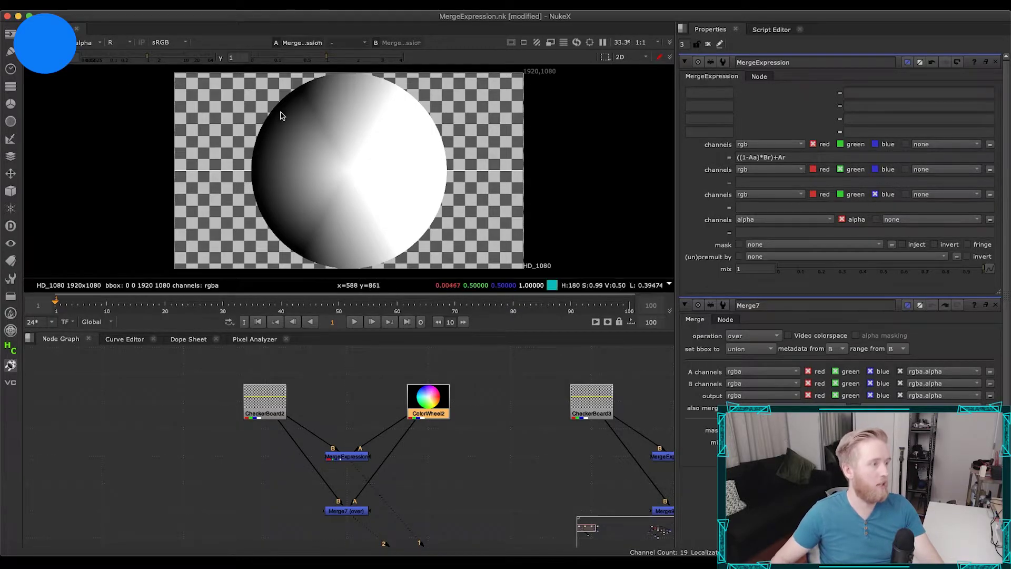
Step: Compare the MergeExpression result with the Merge7 output in the red channel
{"action": "left_click", "coordinate": [350, 456]}
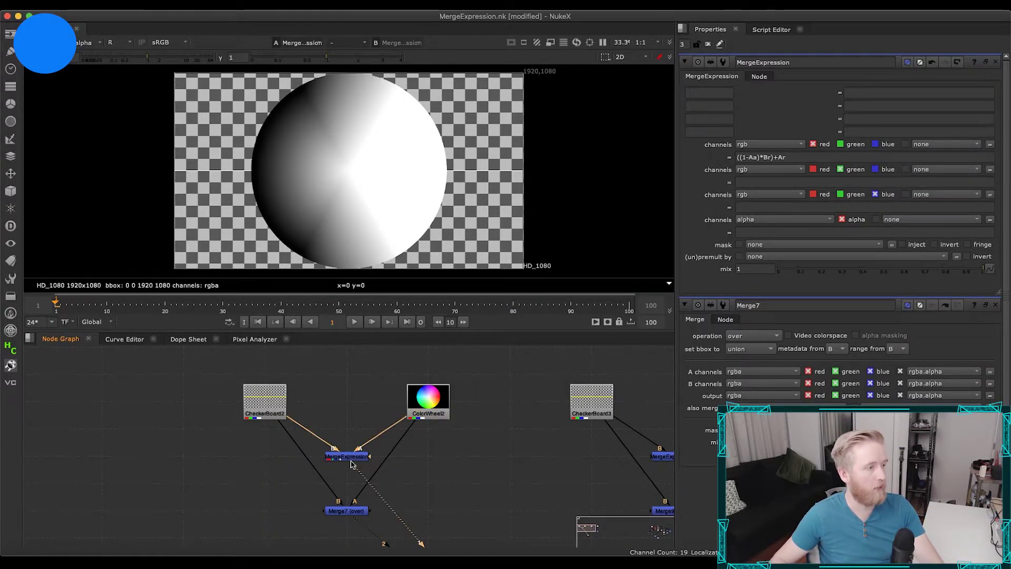
{"action": "left_click", "coordinate": [350, 512]}
{"action": "key", "text": "1"}
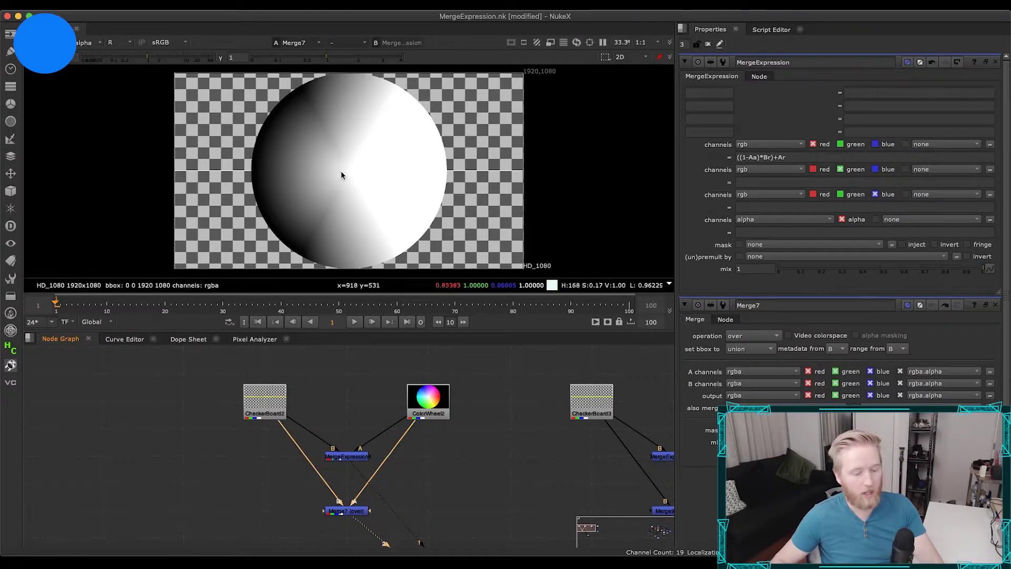
Step: Switch the viewer to full RGB and compare the MergeExpression and Merge7 outputs
{"action": "key", "text": "r"}
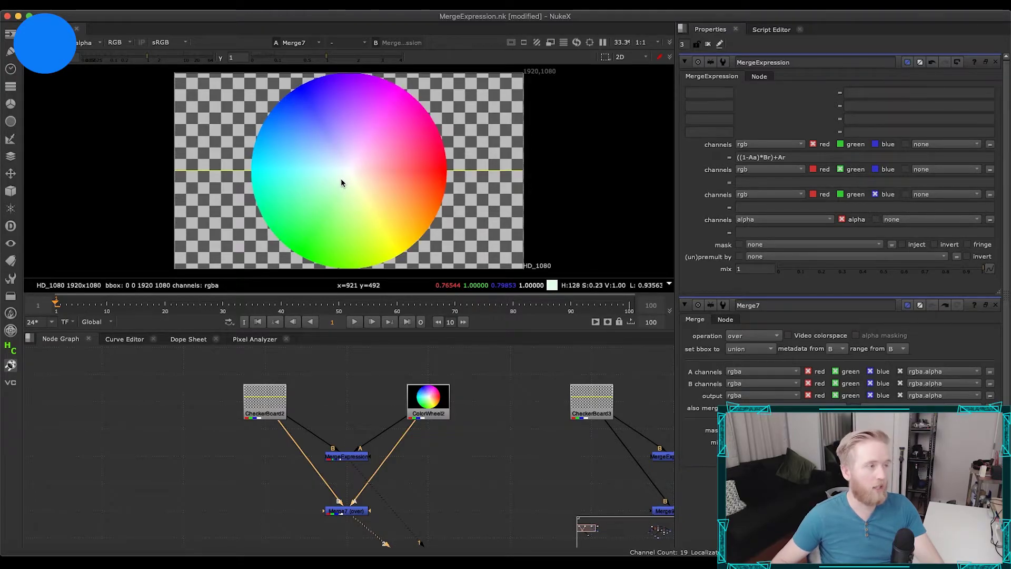
{"action": "left_click", "coordinate": [353, 457]}
{"action": "key", "text": "2"}
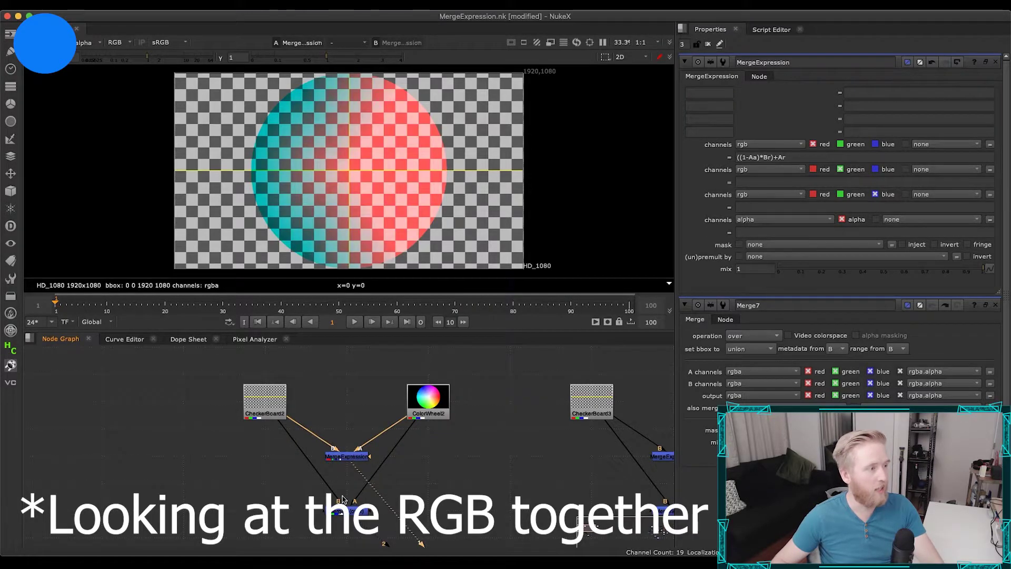
{"action": "left_click", "coordinate": [350, 513]}
{"action": "key", "text": "1"}
{"action": "key", "text": "2"}
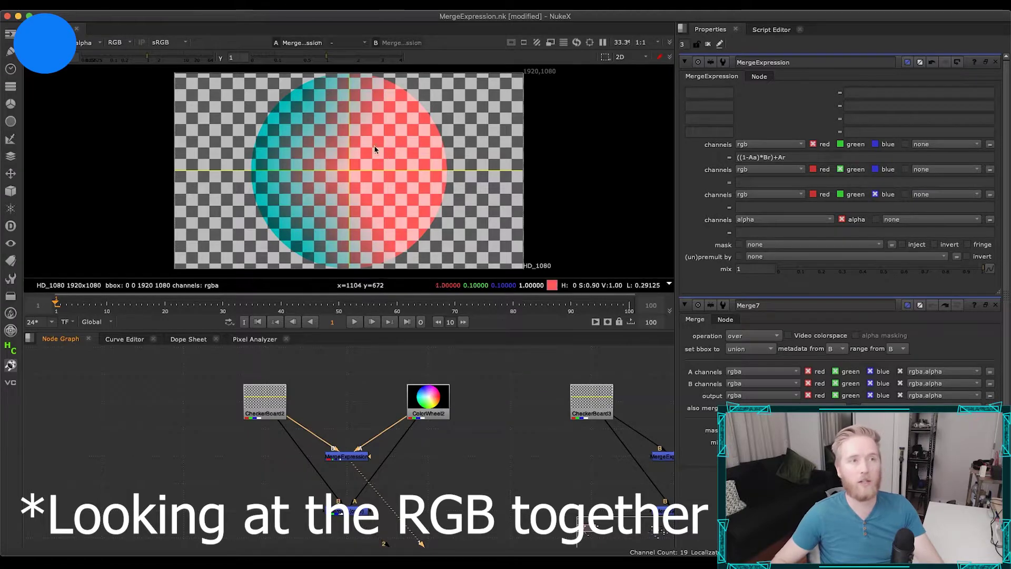
Step: Copy the red expression into the MergeExpression green channel and adapt it to ((1-Aa)*Bg)+Ag
{"action": "left_click_drag", "start_coordinate": [787, 157], "coordinate": [715, 157]}
{"action": "key", "text": "ctrl+c"}
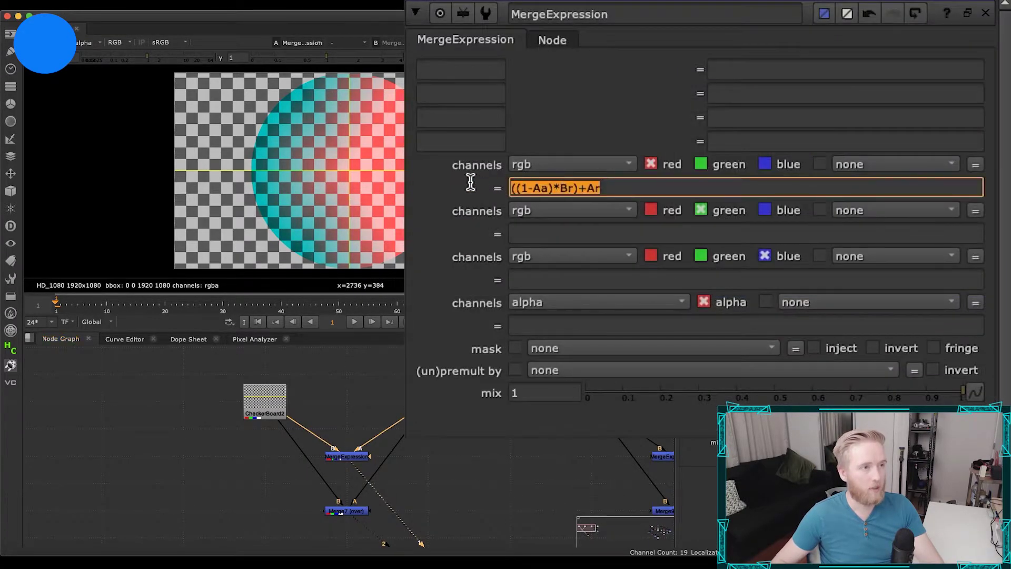
{"action": "left_click", "coordinate": [541, 233]}
{"action": "key", "text": "ctrl+v"}
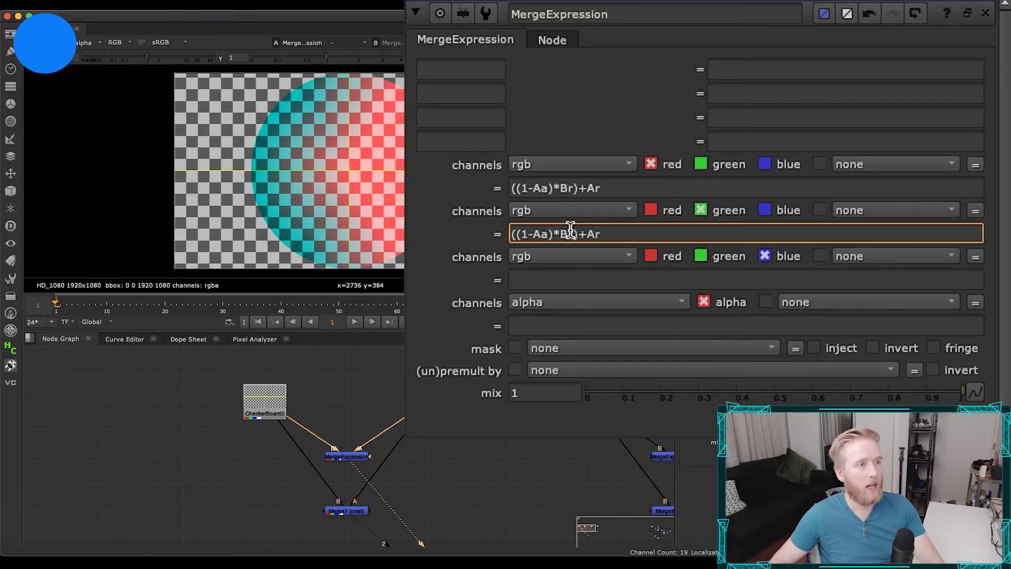
{"action": "left_click", "coordinate": [571, 234]}
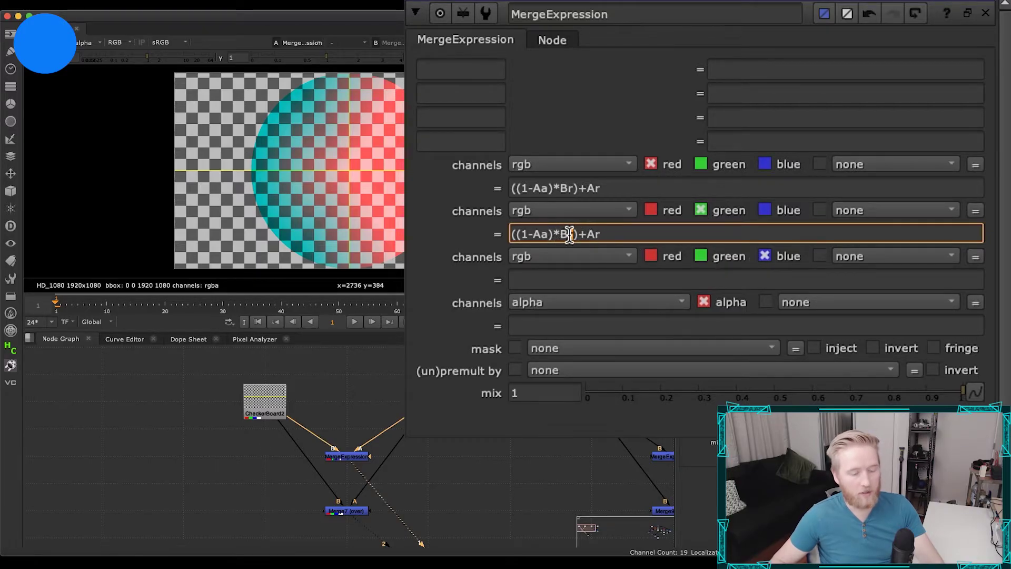
{"action": "key", "text": "Delete"}
{"action": "type", "text": "g"}
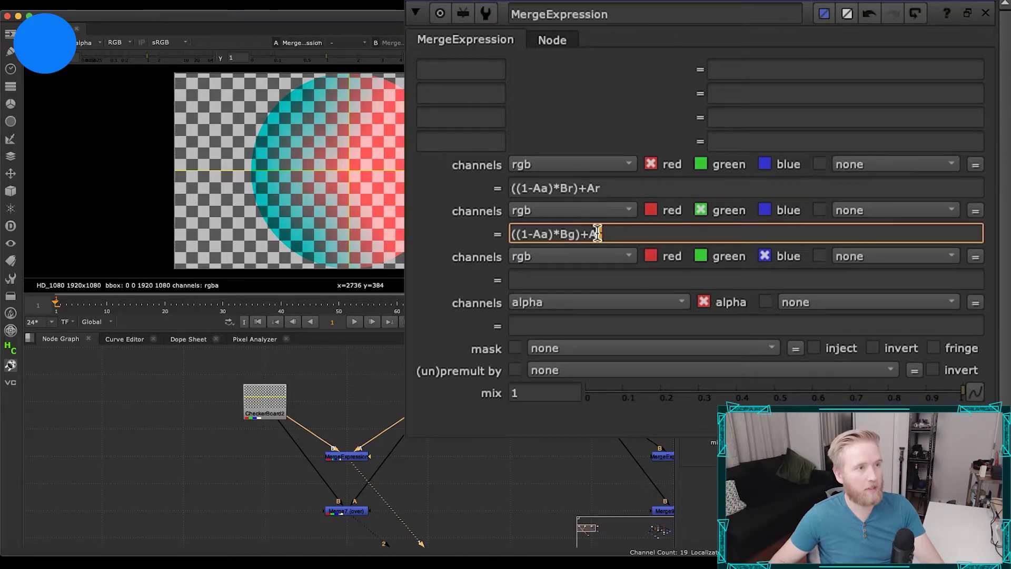
Step: Reuse the copied expression for the MergeExpression blue channel, changing it to ((1-Aa)*Bb)+Ab
{"action": "left_click", "coordinate": [626, 276]}
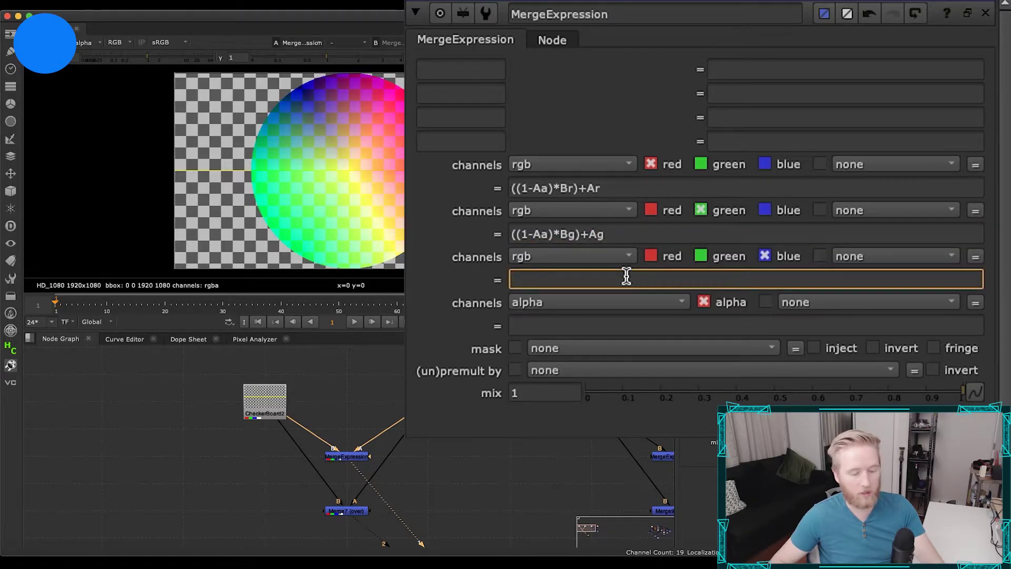
{"action": "key", "text": "ctrl+v"}
{"action": "left_click", "coordinate": [570, 277]}
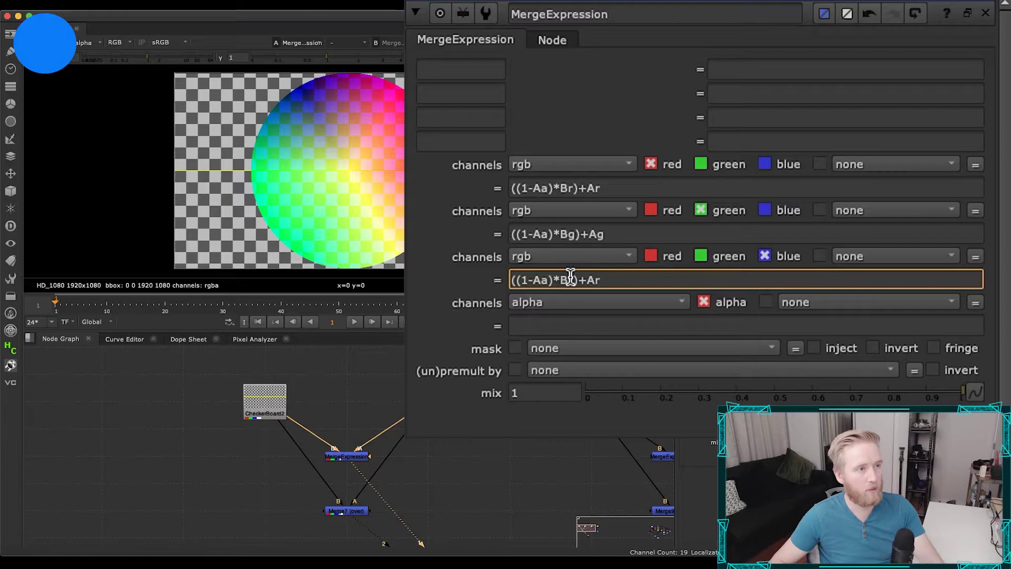
{"action": "key", "text": "Delete"}
{"action": "type", "text": "b)+A"}
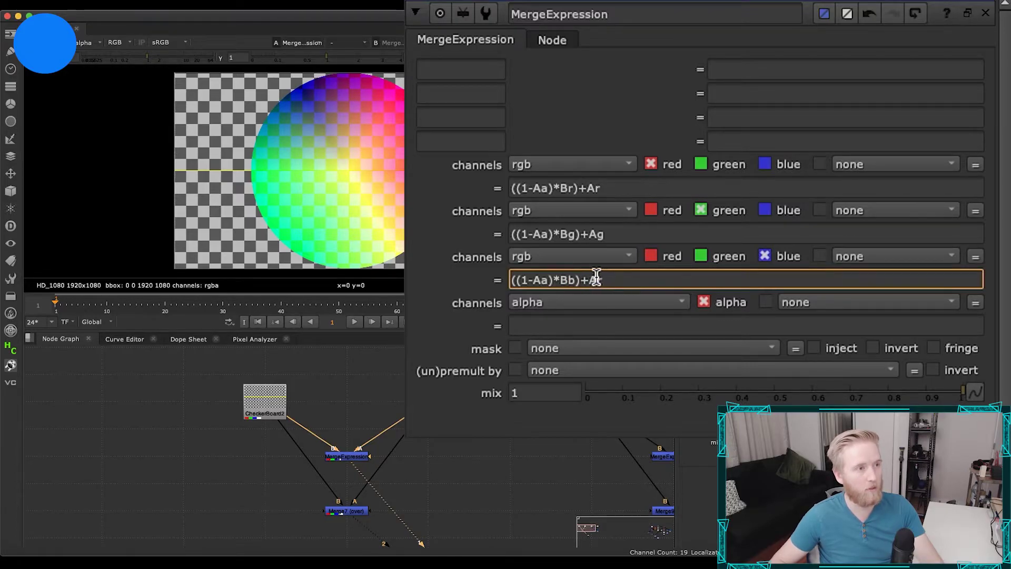
{"action": "type", "text": "b"}
{"action": "left_click", "coordinate": [414, 284]}
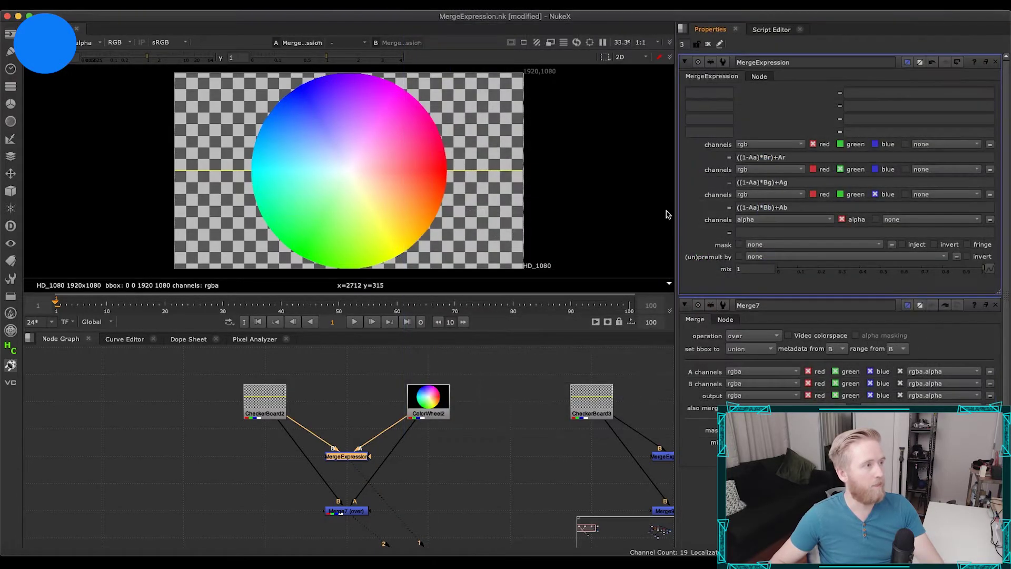
Step: View the Merge7 output in RGB to compare it with the completed colour expressions
{"action": "left_click", "coordinate": [384, 542]}
{"action": "left_click", "coordinate": [340, 510]}
{"action": "key", "text": "1"}
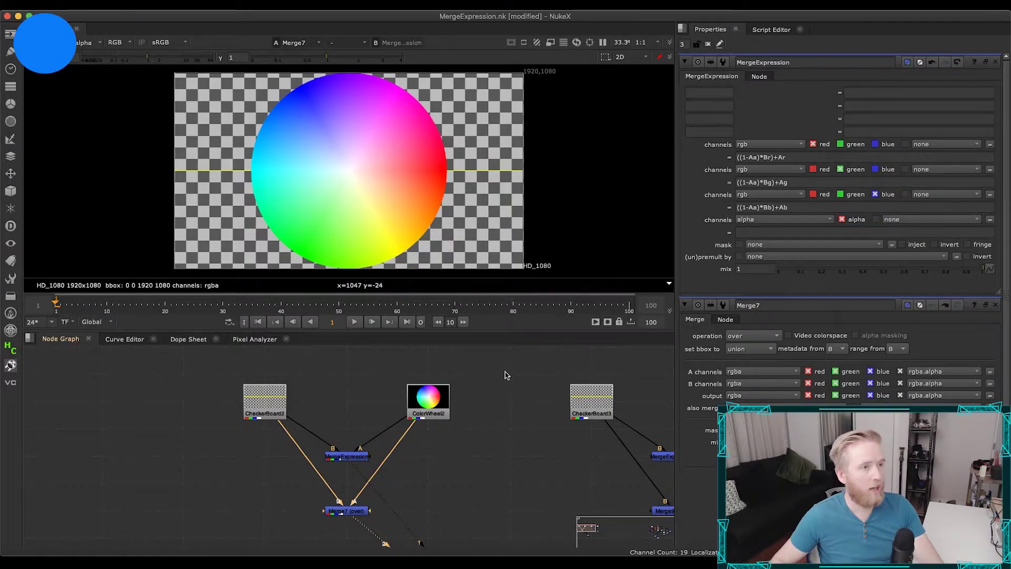
Step: Copy the alpha expression Aa+Ba-Aa*Ba from MergeExpression1 into MergeExpression's alpha channel and close the MergeExpression1 properties
{"action": "left_click", "coordinate": [781, 231]}
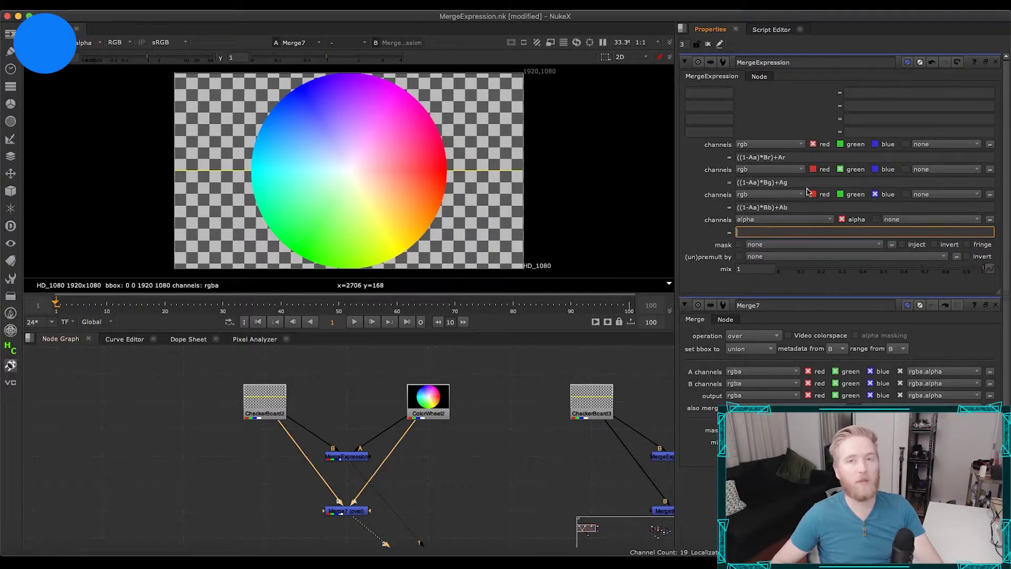
{"action": "left_click_drag", "start_coordinate": [584, 473], "coordinate": [518, 456]}
{"action": "double_click", "coordinate": [619, 439]}
{"action": "left_click_drag", "start_coordinate": [811, 233], "coordinate": [686, 233]}
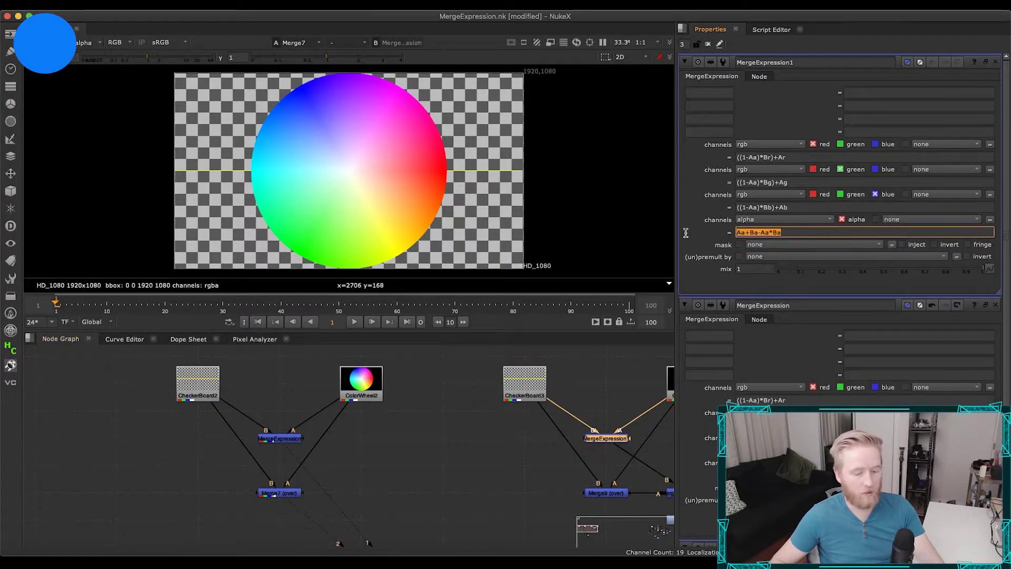
{"action": "left_click", "coordinate": [779, 475]}
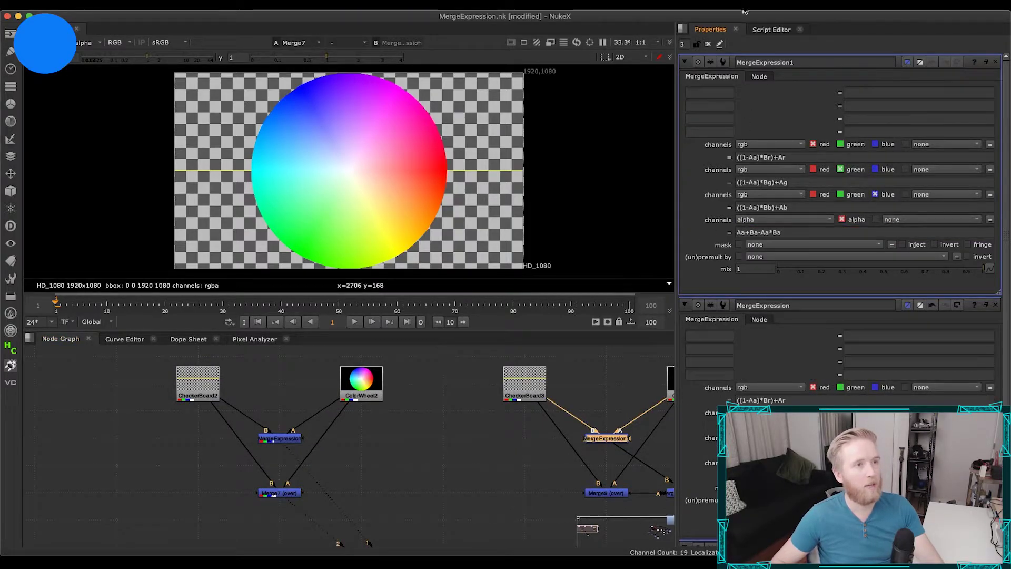
{"action": "left_click", "coordinate": [995, 62]}
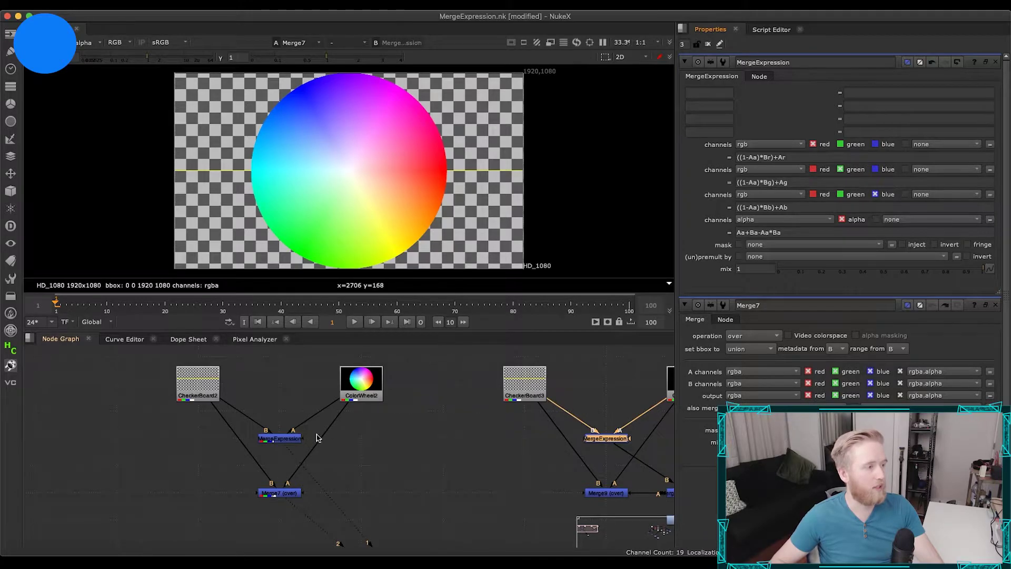
Step: Select the MergeExpression node, check the alpha channel in the viewer and return to RGB
{"action": "left_click_drag", "start_coordinate": [318, 440], "coordinate": [407, 422]}
{"action": "left_click", "coordinate": [378, 420]}
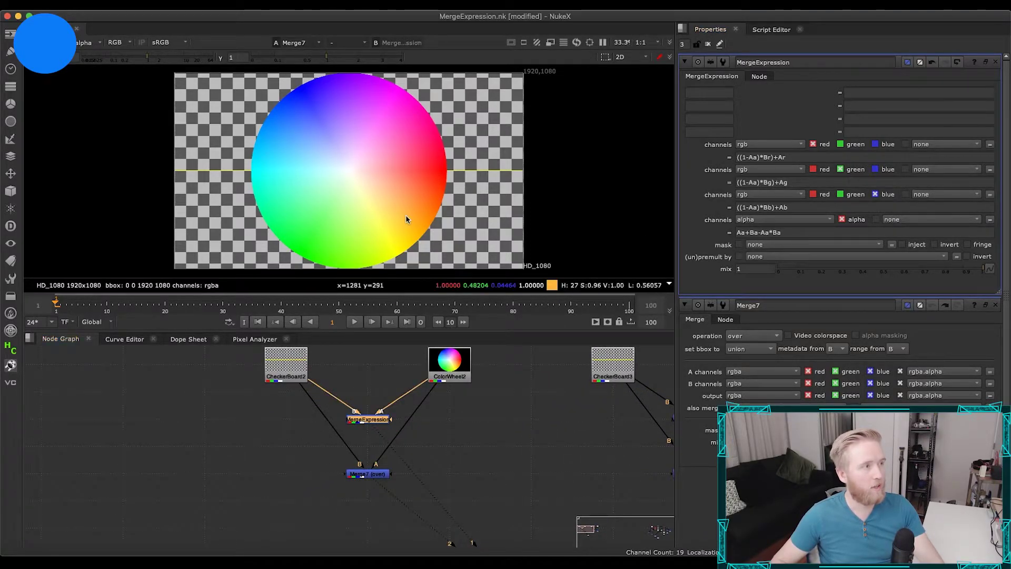
{"action": "key", "text": "a"}
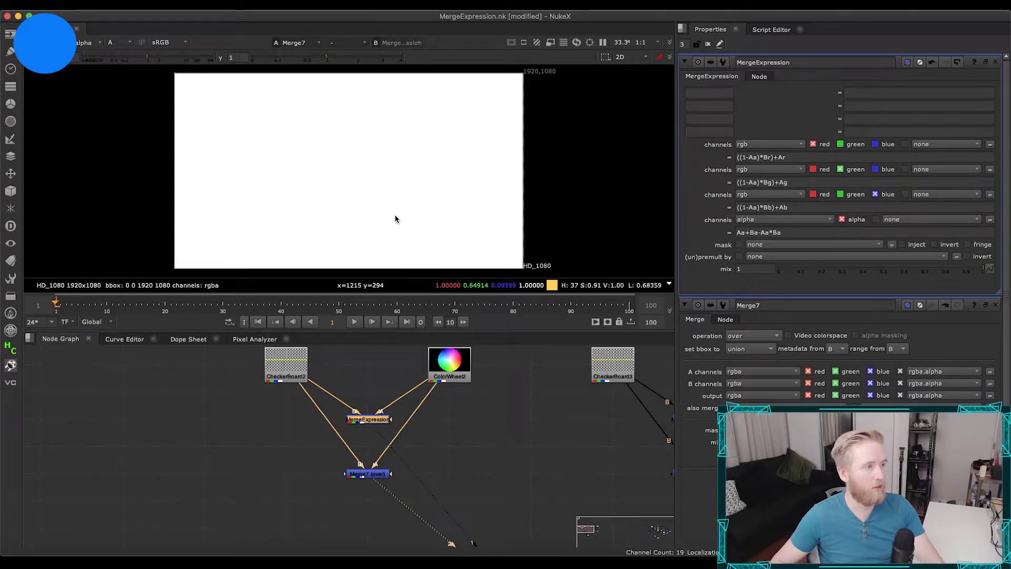
{"action": "key", "text": "a"}
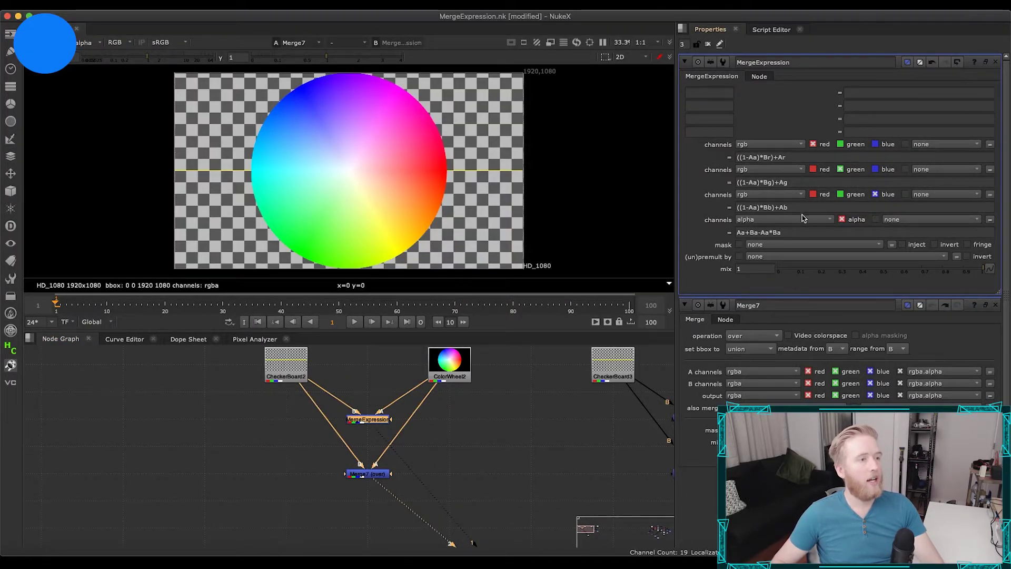
Step: Examine the whole alpha expression of the MergeExpression node and select the Merge7 node for comparison
{"action": "left_click", "coordinate": [740, 232]}
{"action": "left_click_drag", "start_coordinate": [739, 232], "coordinate": [827, 232]}
{"action": "left_click", "coordinate": [829, 232]}
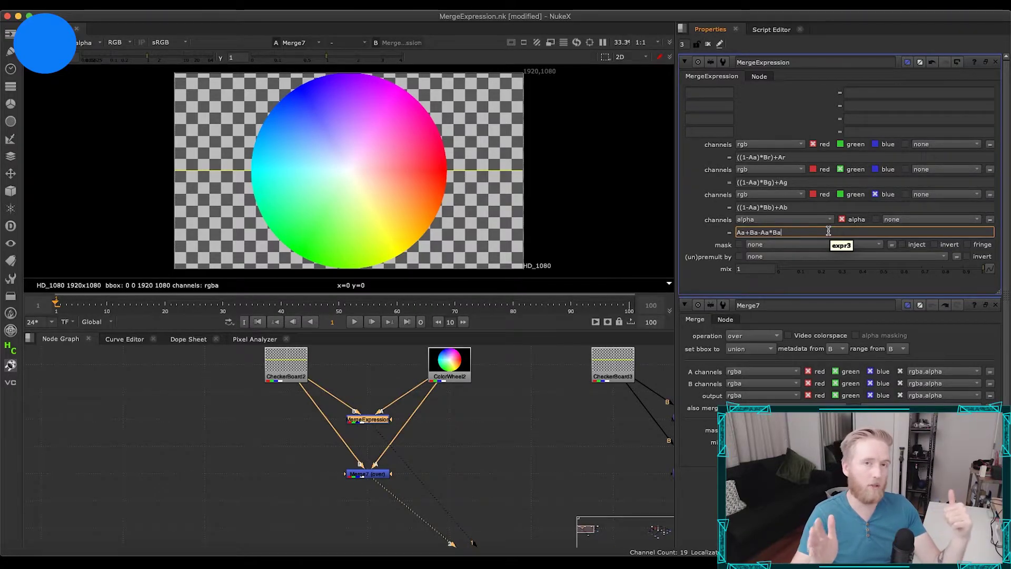
{"action": "left_click_drag", "start_coordinate": [784, 232], "coordinate": [713, 234]}
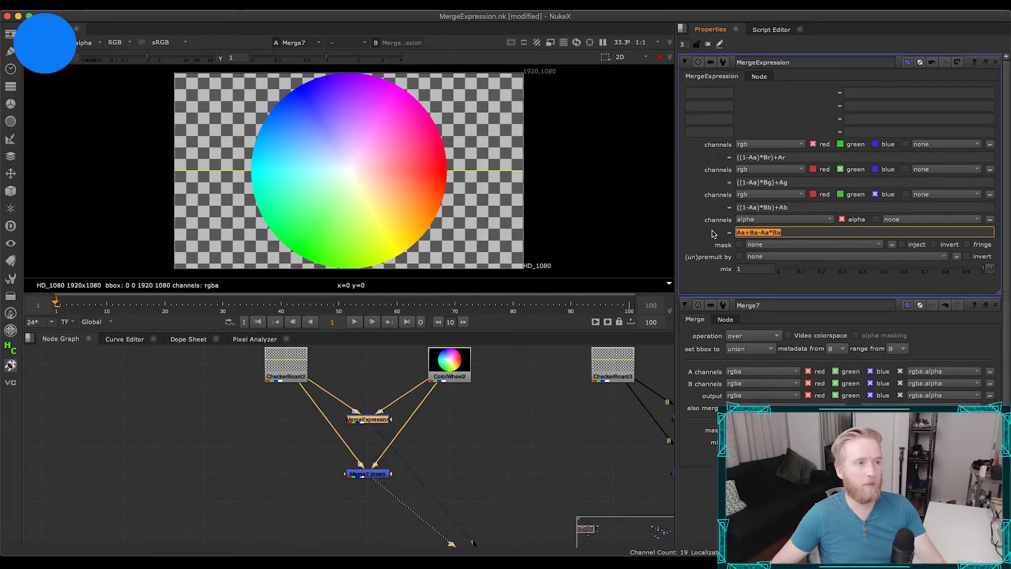
{"action": "left_click", "coordinate": [714, 233]}
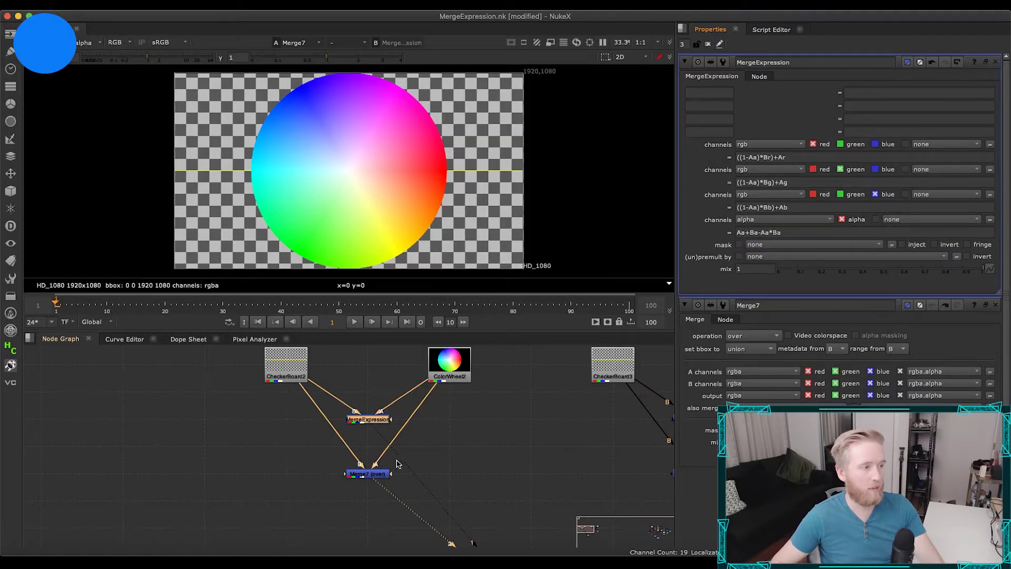
{"action": "left_click", "coordinate": [387, 475]}
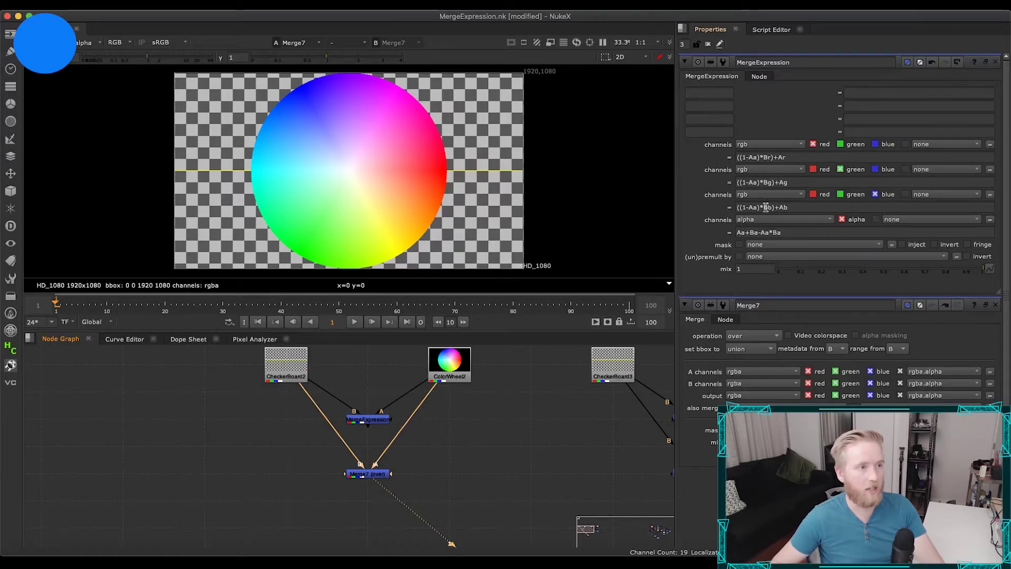
Step: View MergeExpression1 and Merge9 in turn to compare their outputs, and open MergeExpression1's properties
{"action": "mouse_move", "coordinate": [479, 437]}
{"action": "left_mouse_down"}
{"action": "mouse_move", "coordinate": [333, 446]}
{"action": "mouse_move", "coordinate": [298, 432]}
{"action": "mouse_move", "coordinate": [437, 433]}
{"action": "left_mouse_up"}
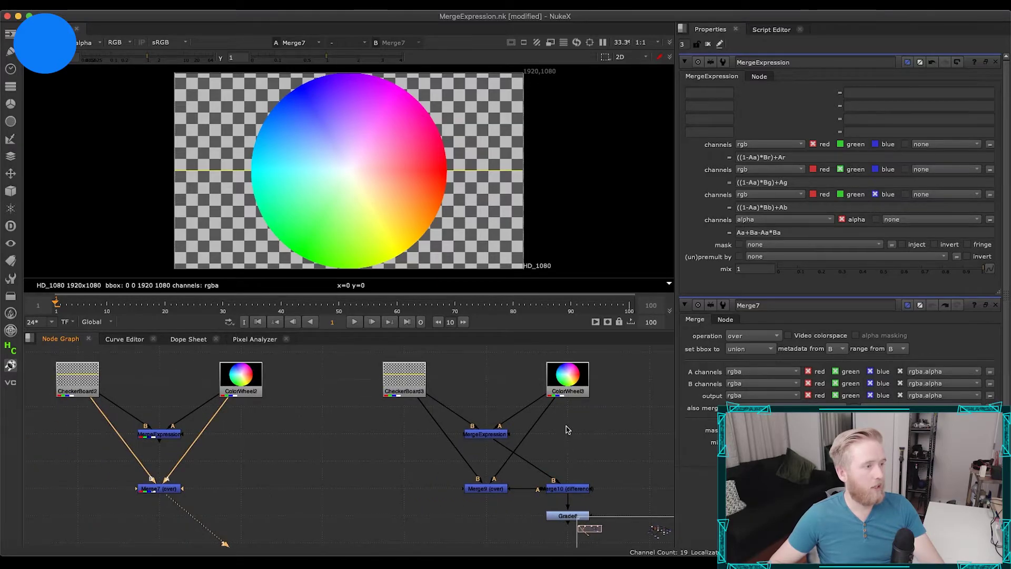
{"action": "left_click", "coordinate": [495, 434]}
{"action": "key", "text": "1"}
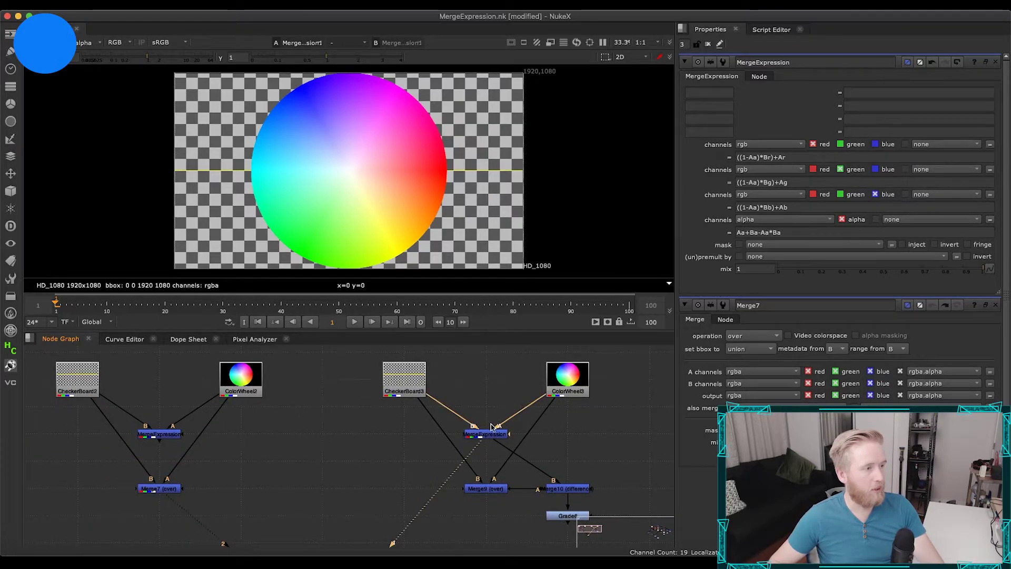
{"action": "key", "text": "1"}
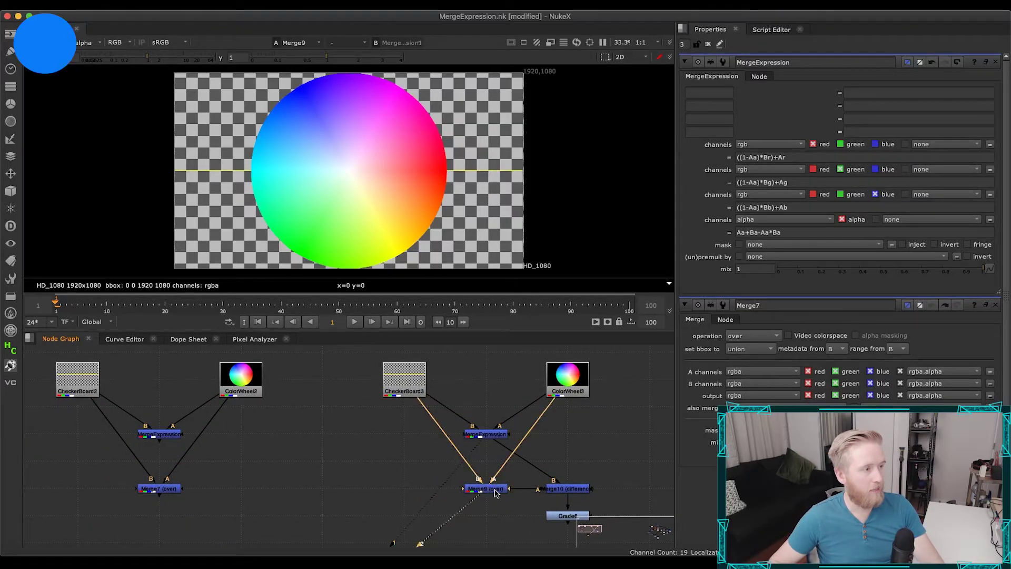
{"action": "double_click", "coordinate": [500, 434]}
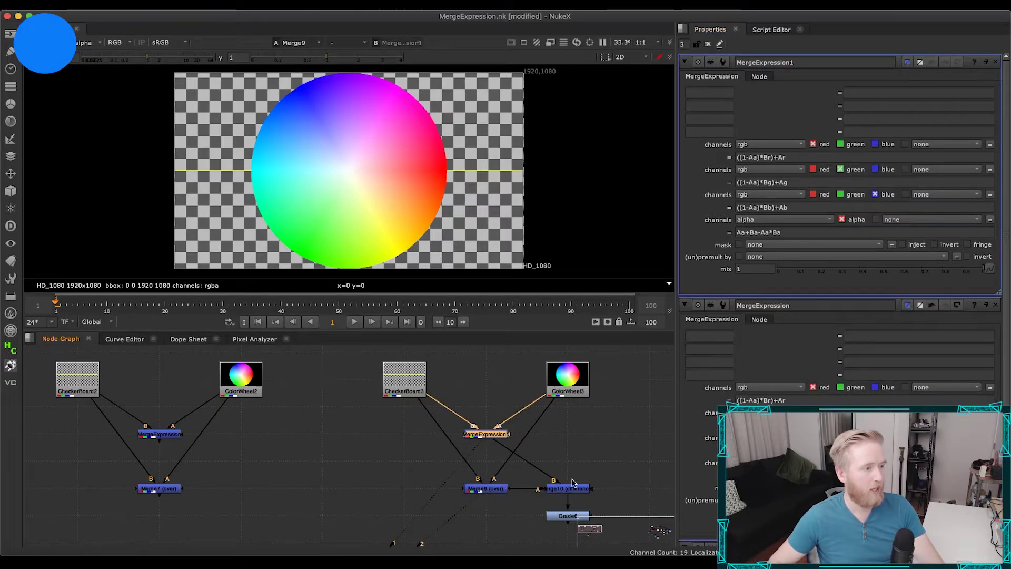
Step: View the Merge10 difference output and select its two source nodes, MergeExpression1 and Merge9
{"action": "left_click", "coordinate": [559, 488]}
{"action": "key", "text": "1"}
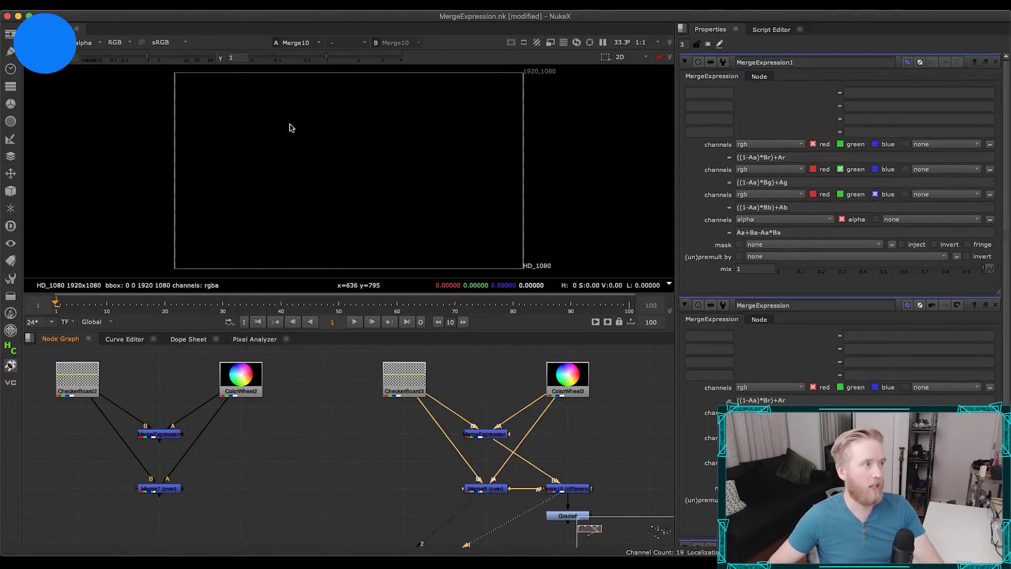
{"action": "left_click", "coordinate": [488, 433]}
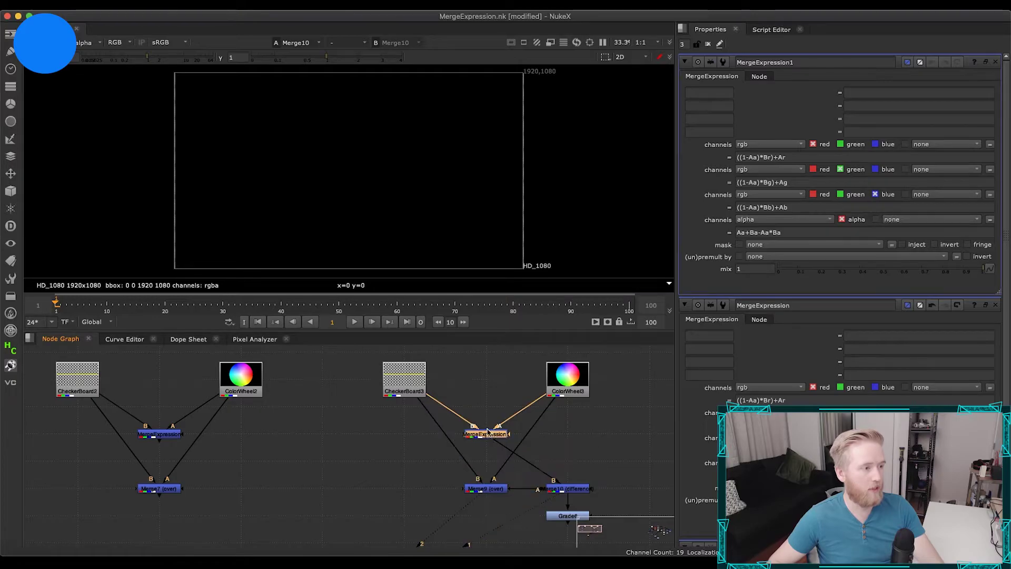
{"action": "left_click", "coordinate": [487, 492]}
Step: View the Grade6 output and check the multiply value in its properties for amplifying the difference
{"action": "left_click_drag", "start_coordinate": [580, 471], "coordinate": [379, 456]}
{"action": "left_click", "coordinate": [404, 422]}
{"action": "key", "text": "1"}
{"action": "double_click", "coordinate": [404, 421]}
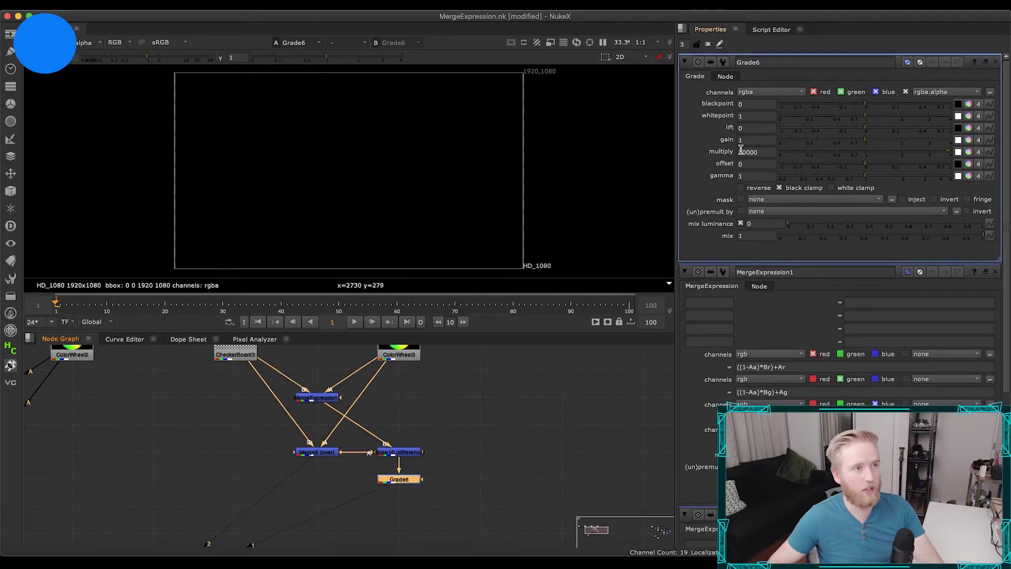
{"action": "left_click_drag", "start_coordinate": [764, 152], "coordinate": [714, 162]}
{"action": "left_click", "coordinate": [775, 152]}
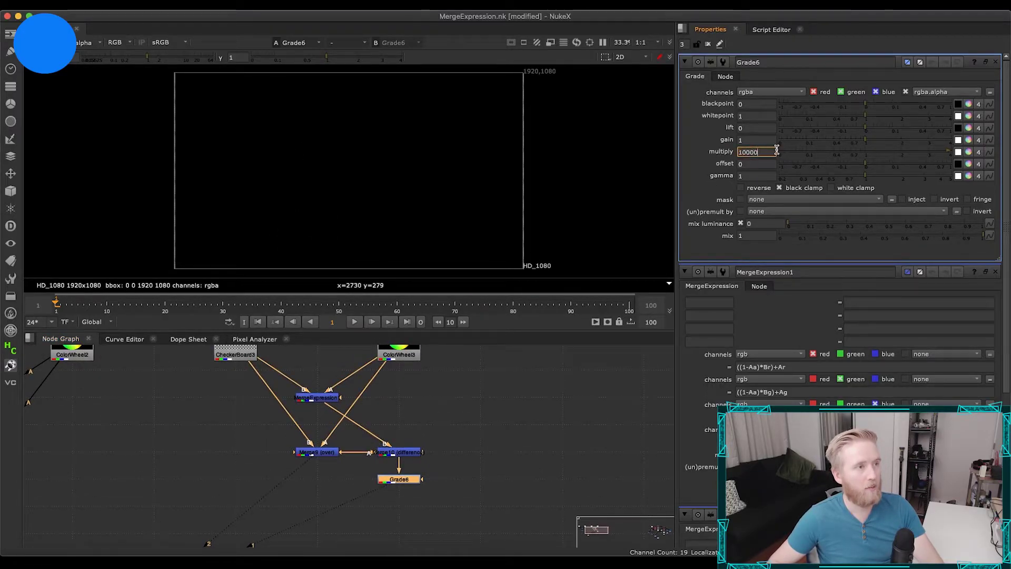
{"action": "left_click", "coordinate": [458, 490]}
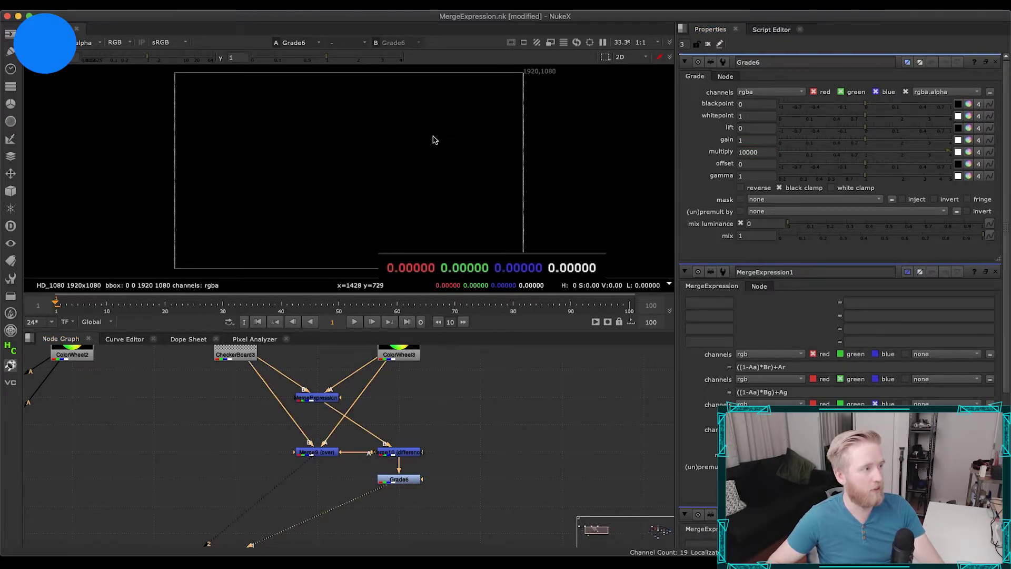
Step: Select MergeExpression1 and Merge9 in turn to point out the two nodes compared by the difference merge
{"action": "left_click_drag", "start_coordinate": [353, 420], "coordinate": [400, 453]}
{"action": "left_click", "coordinate": [374, 432]}
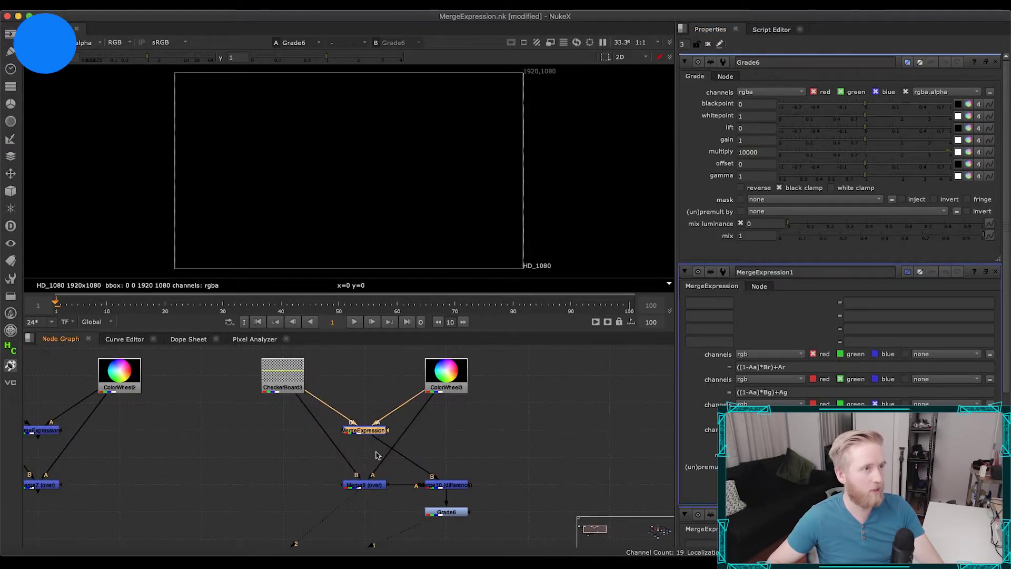
{"action": "left_click", "coordinate": [369, 485]}
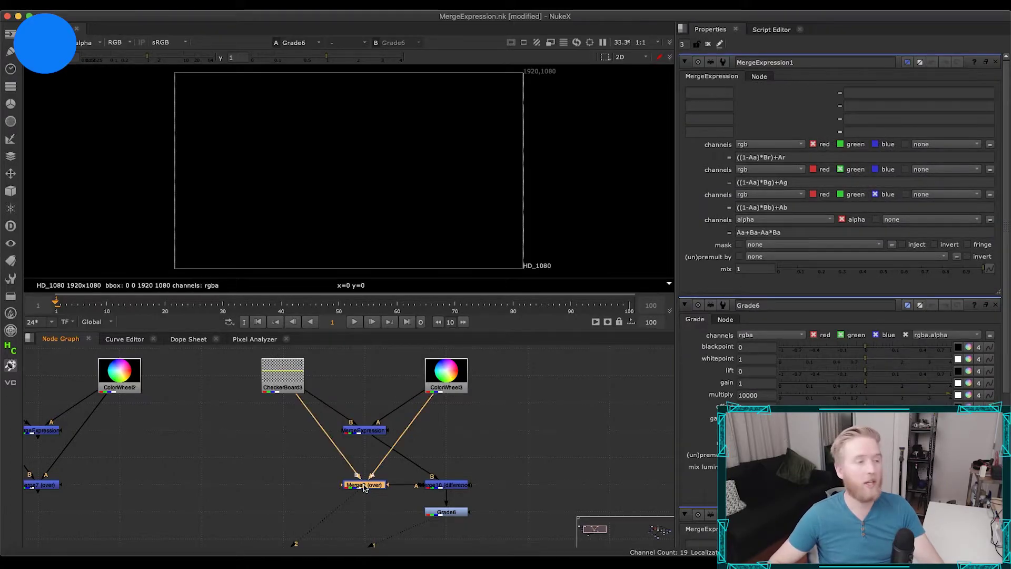
{"action": "left_click", "coordinate": [494, 437]}
{"action": "left_click_drag", "start_coordinate": [494, 436], "coordinate": [610, 433]}
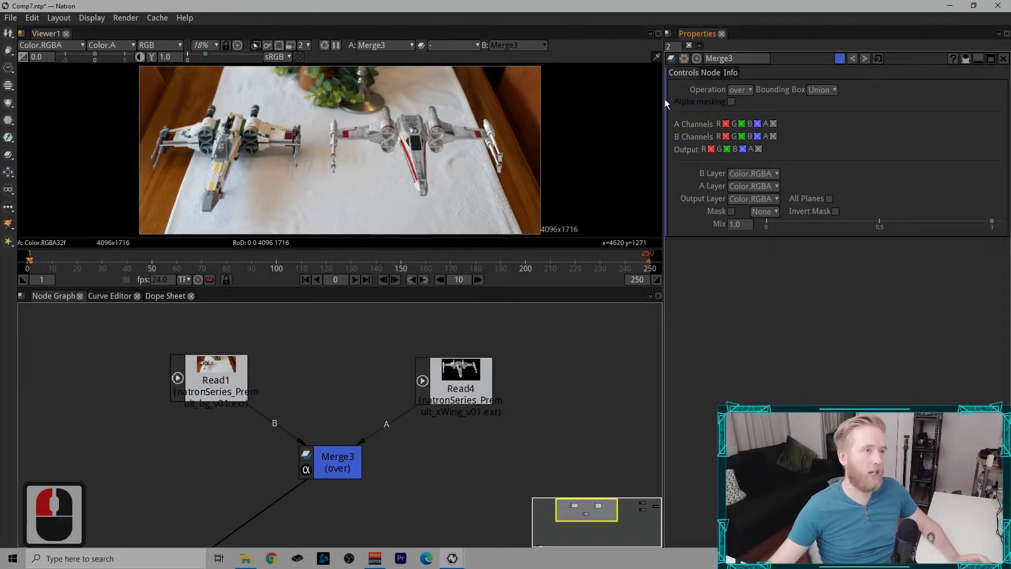
Step: Switch to the Natron project, set Merge3's operation to under, and swap its A and B inputs
{"action": "left_click", "coordinate": [740, 90]}
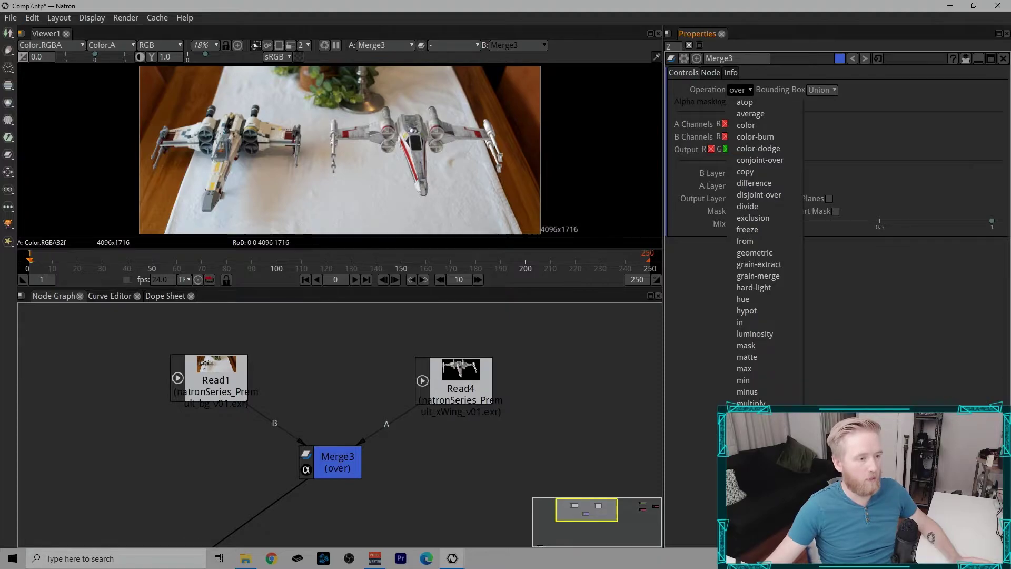
{"action": "left_click_drag", "start_coordinate": [392, 500], "coordinate": [256, 420]}
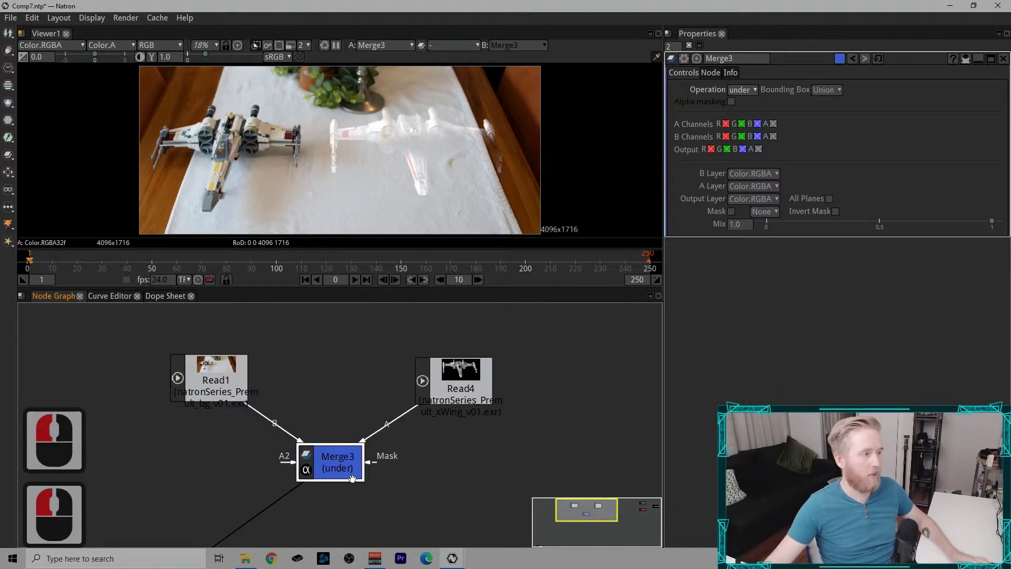
{"action": "key", "text": "shift+x"}
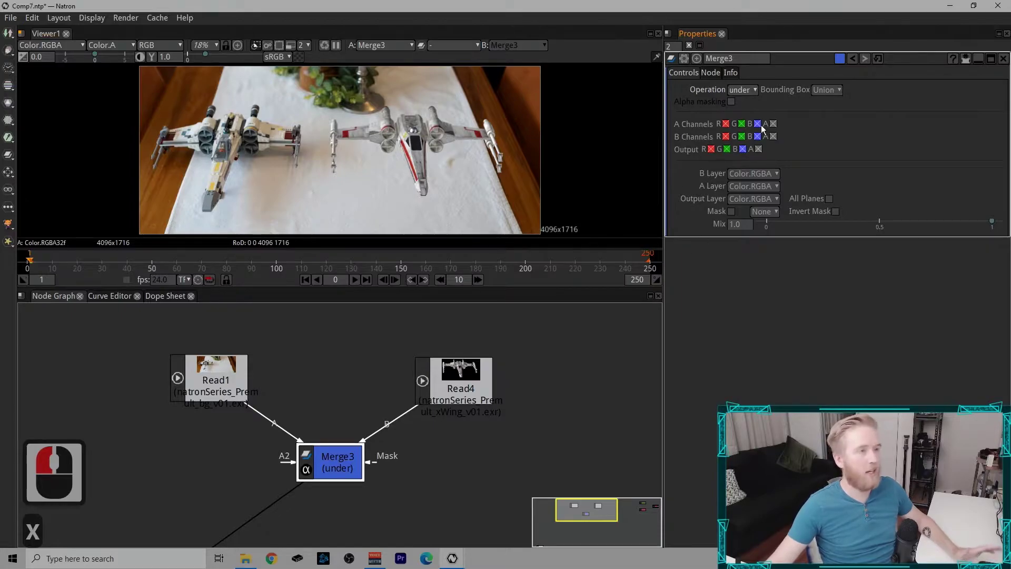
Step: Set Merge3's operation to plus and swap its A and B inputs four times to compare the results
{"action": "left_click", "coordinate": [753, 91]}
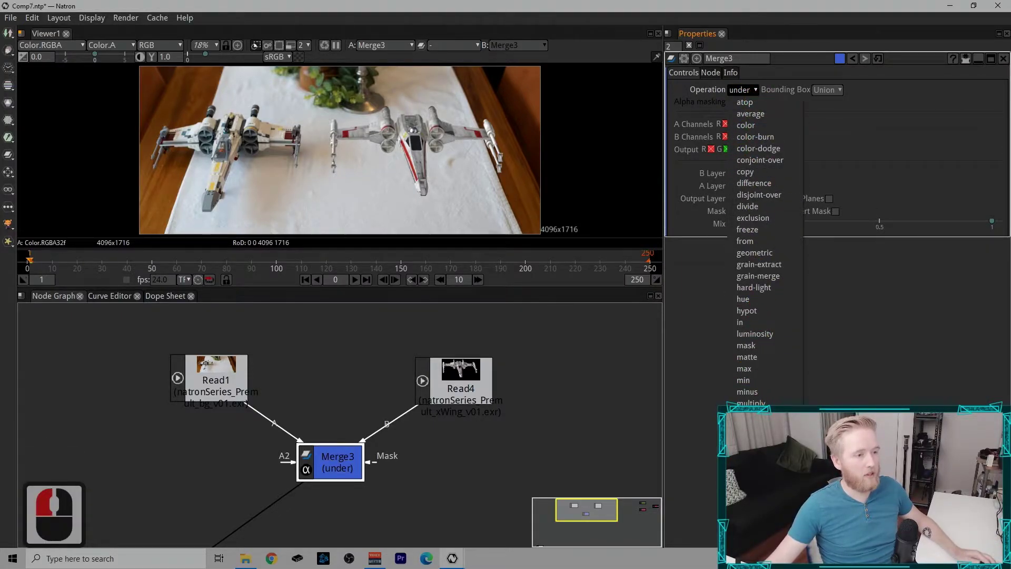
{"action": "left_click", "coordinate": [748, 461]}
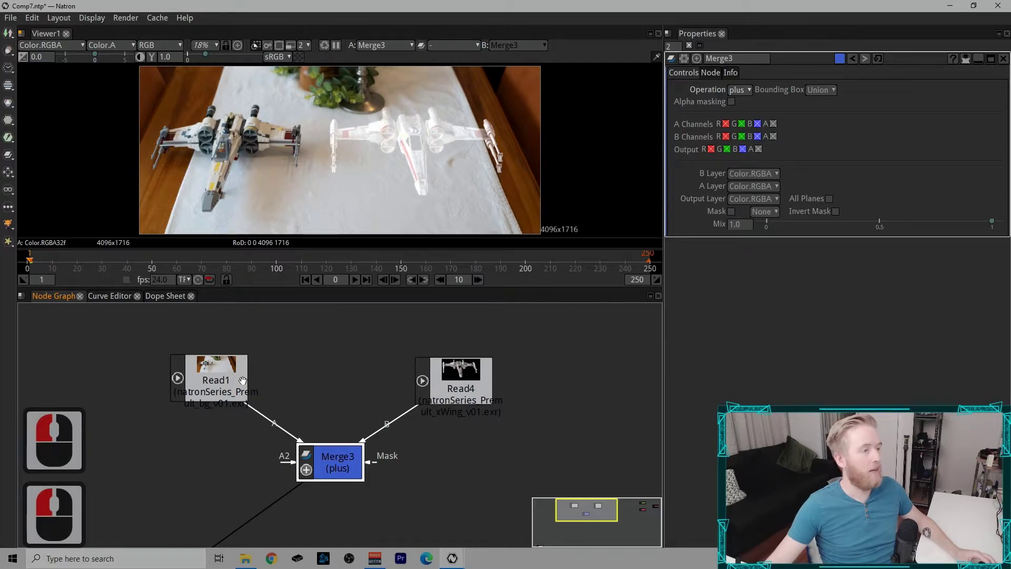
{"action": "left_click", "coordinate": [325, 461]}
{"action": "key", "text": "shift+x"}
{"action": "key", "text": "shift+x"}
{"action": "key", "text": "shift+x"}
{"action": "key", "text": "shift+x"}
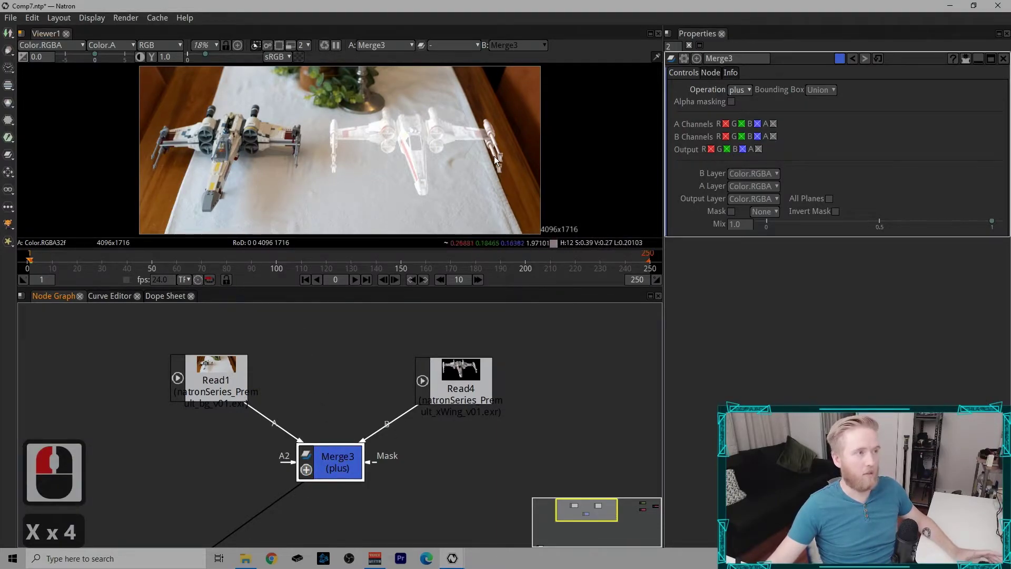
Step: Set Merge3's operation to multiply and swap its A and B inputs back and forth
{"action": "left_click", "coordinate": [741, 90]}
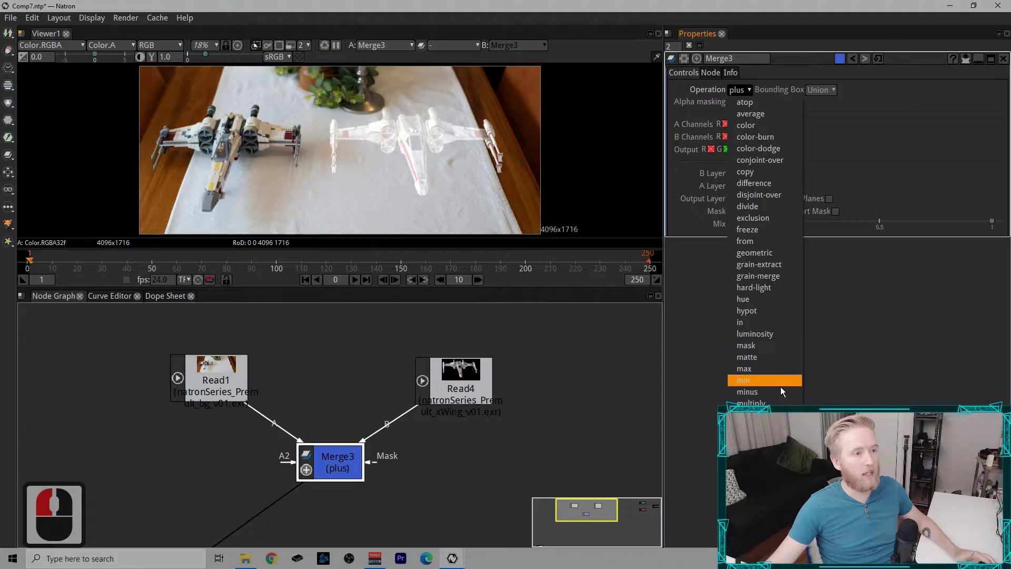
{"action": "left_click", "coordinate": [780, 404]}
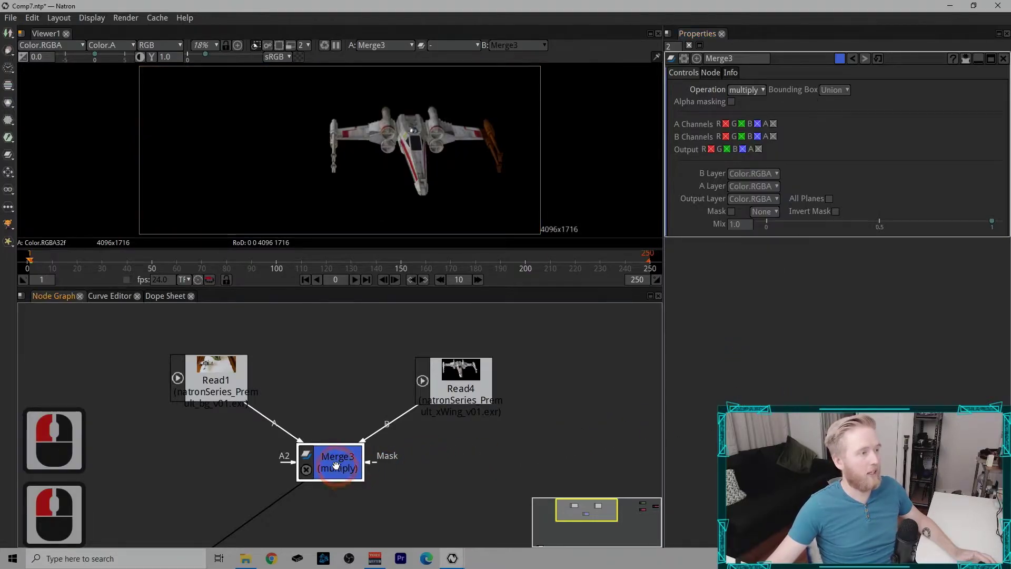
{"action": "double_click", "coordinate": [361, 469]}
{"action": "key", "text": "shift+x"}
{"action": "key", "text": "shift+x"}
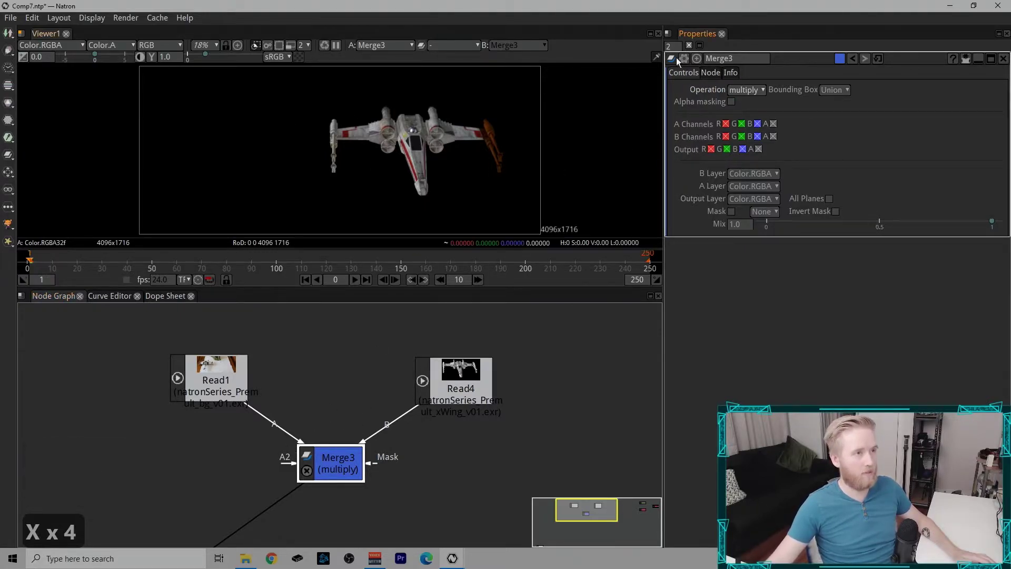
Step: Set Merge3's operation to minus and swap its inputs so Read4 feeds A and Read1 feeds B
{"action": "left_click", "coordinate": [751, 88]}
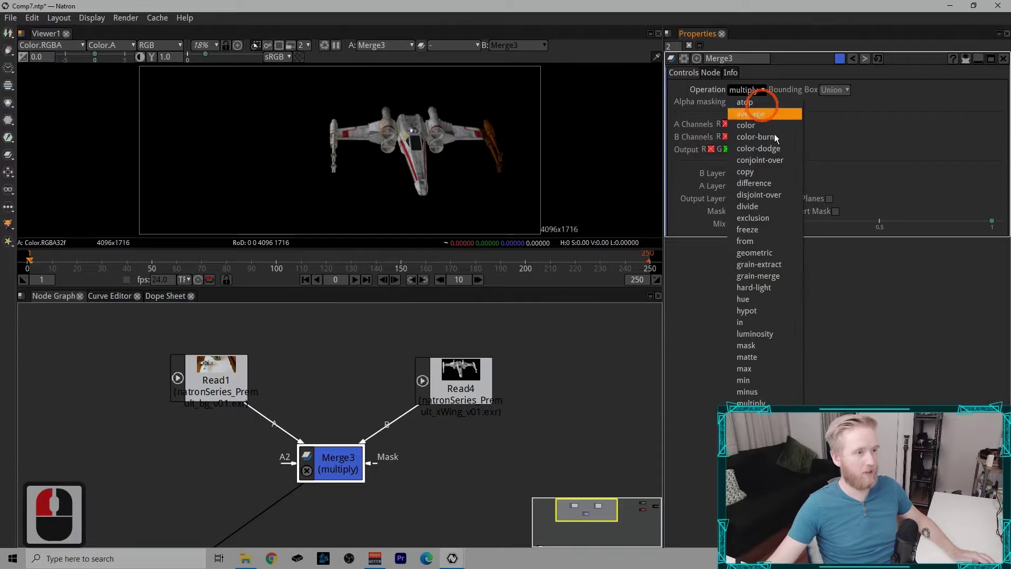
{"action": "left_click", "coordinate": [772, 390]}
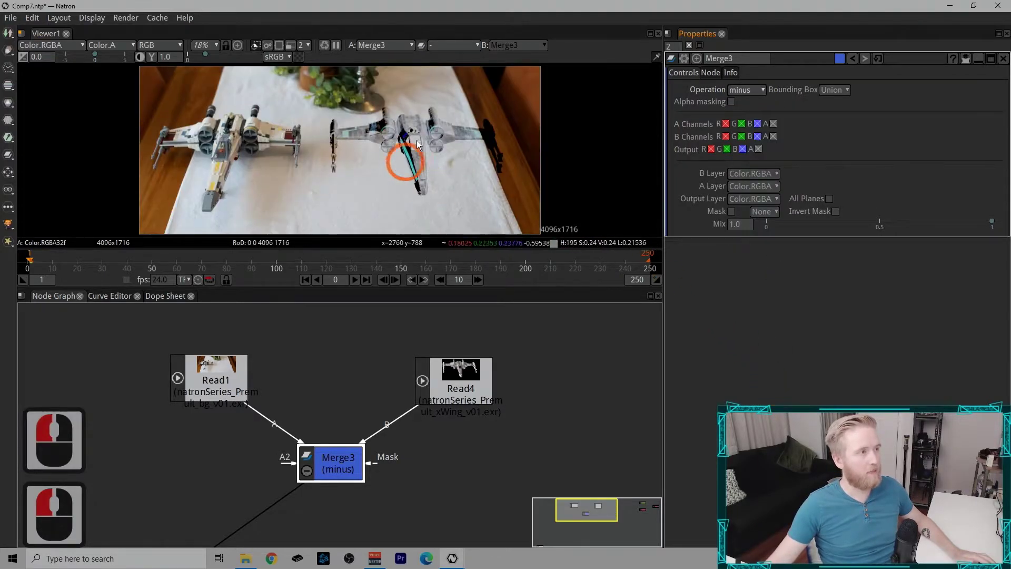
{"action": "left_click", "coordinate": [336, 468]}
{"action": "key", "text": "shift+x"}
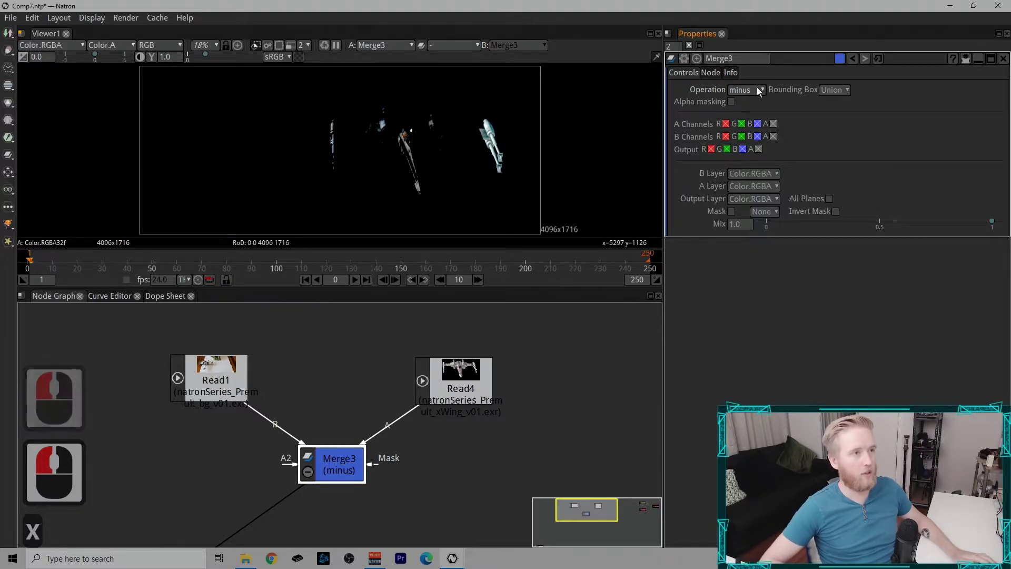
Step: Set Merge3's operation to from to compare it with the swapped minus result
{"action": "mouse_move", "coordinate": [766, 87]}
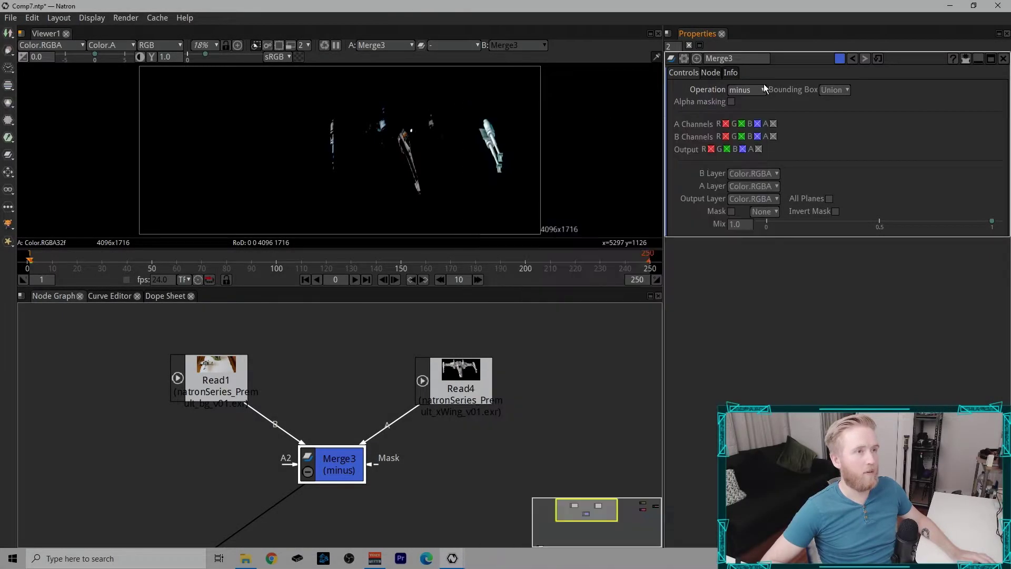
{"action": "left_click", "coordinate": [763, 89]}
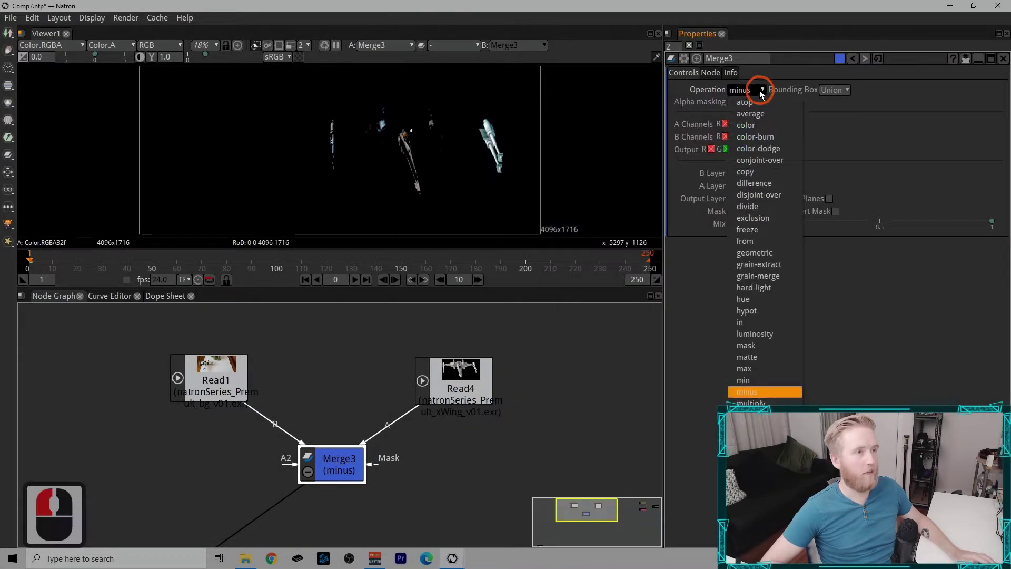
{"action": "left_click", "coordinate": [756, 240]}
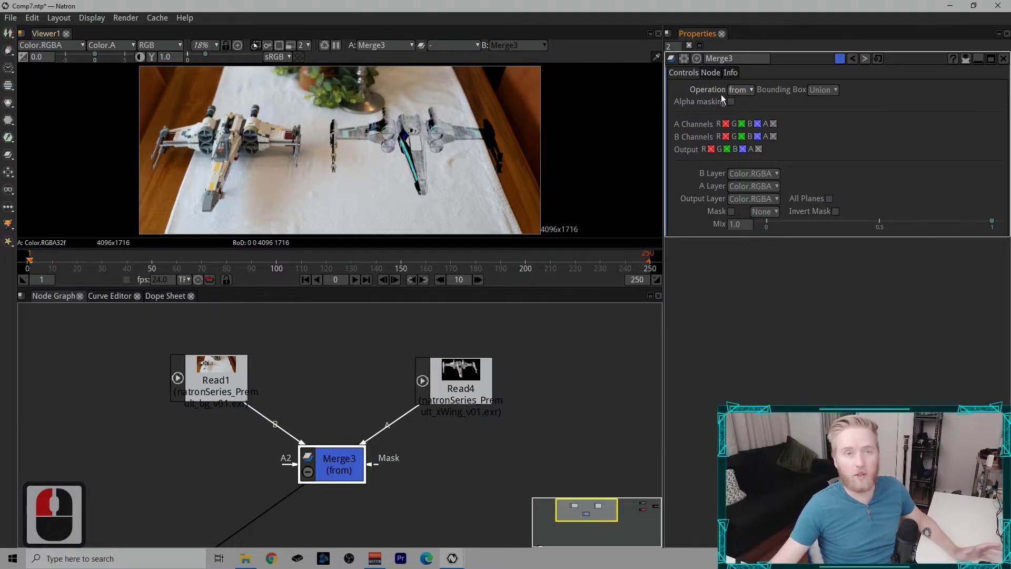
Step: Set Merge3's operation to stencil and point out the Read4 and Read1 inputs it uses
{"action": "left_click", "coordinate": [740, 89]}
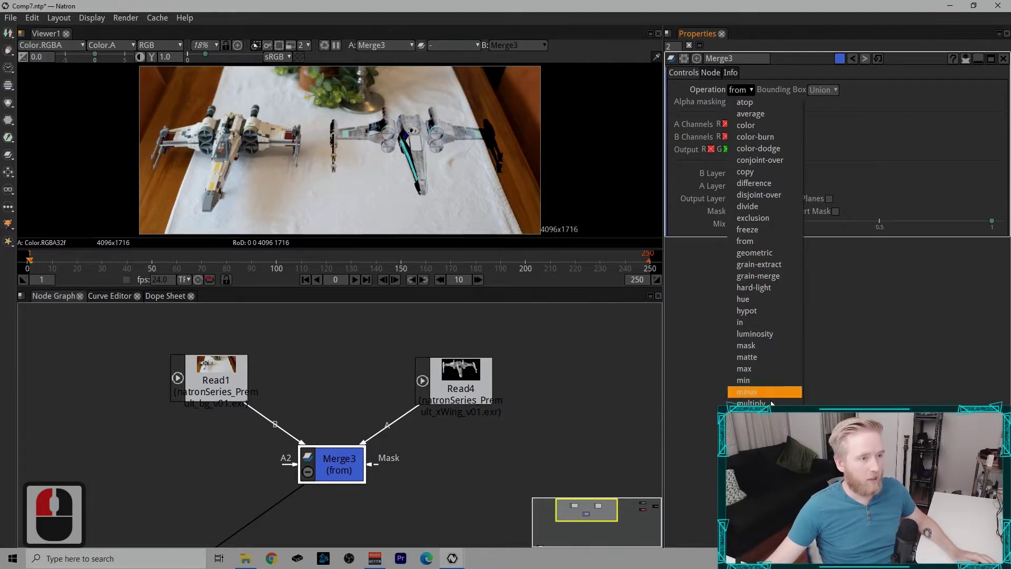
{"action": "left_click", "coordinate": [751, 507]}
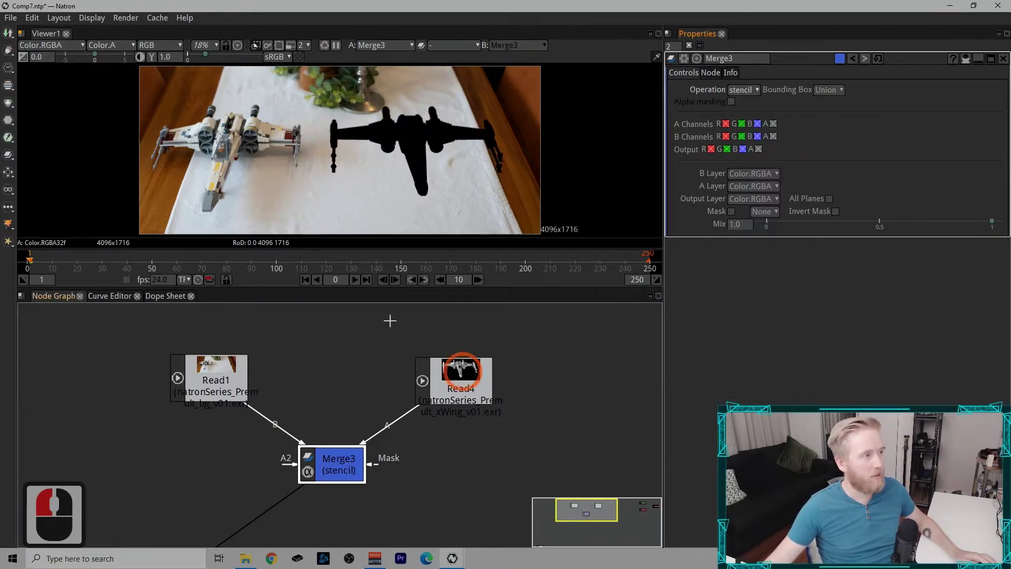
{"action": "left_click_drag", "start_coordinate": [381, 334], "coordinate": [535, 402]}
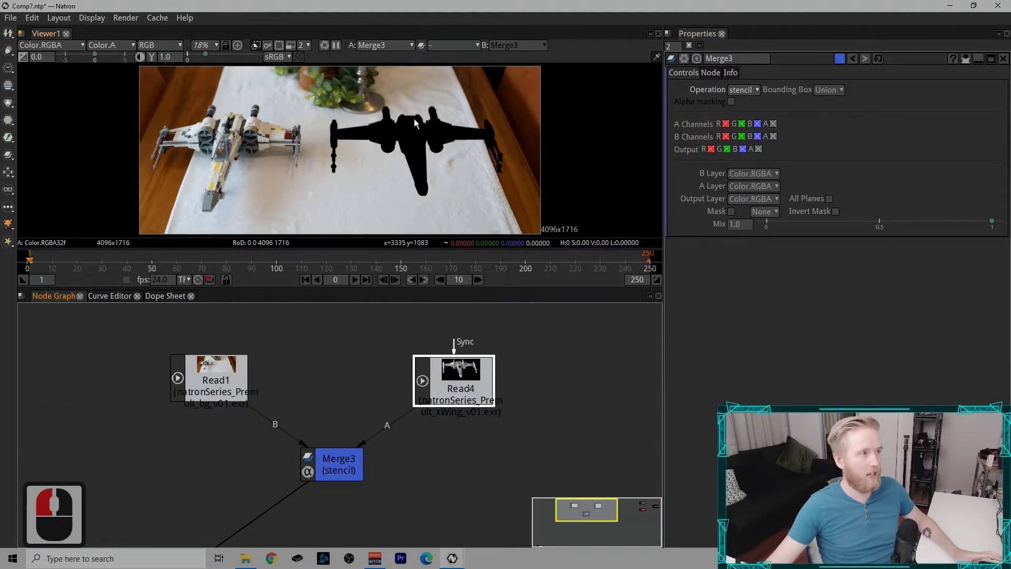
{"action": "left_click_drag", "start_coordinate": [145, 329], "coordinate": [395, 395]}
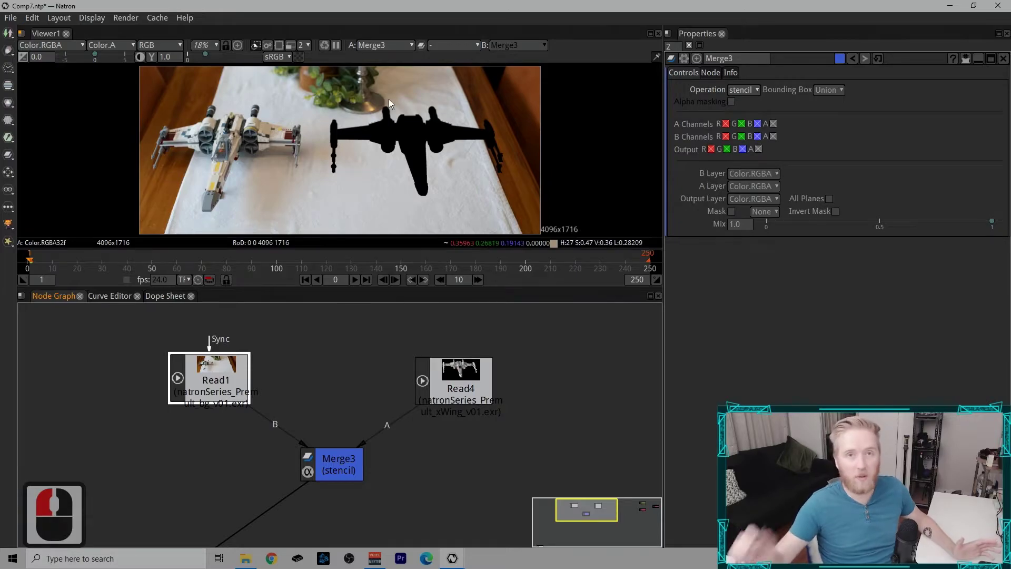
{"action": "left_click_drag", "start_coordinate": [360, 87], "coordinate": [545, 200]}
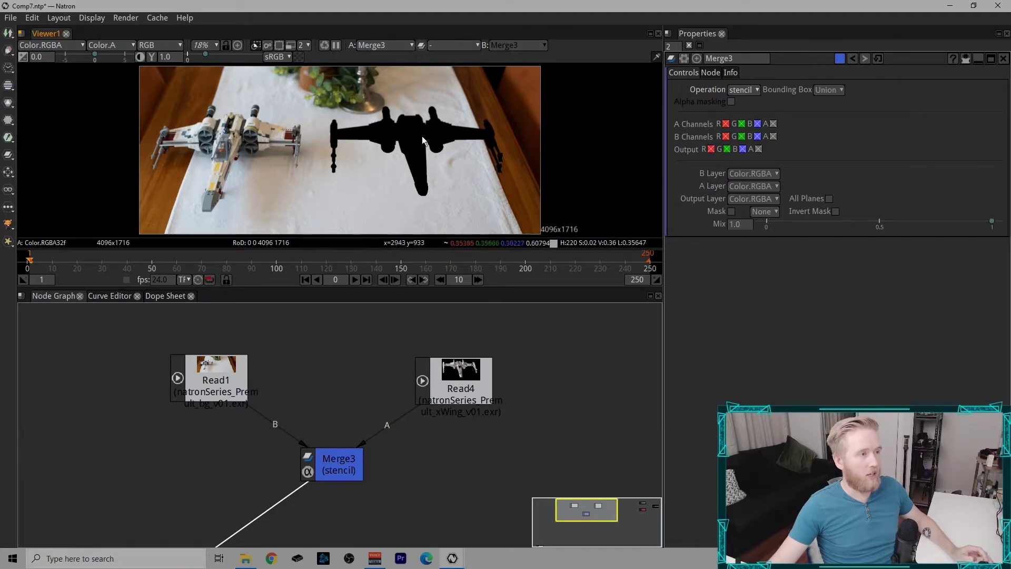
Step: View the X-wing image from Read4 on its own and return the viewer to Merge3
{"action": "left_click", "coordinate": [451, 378]}
{"action": "key", "text": "1"}
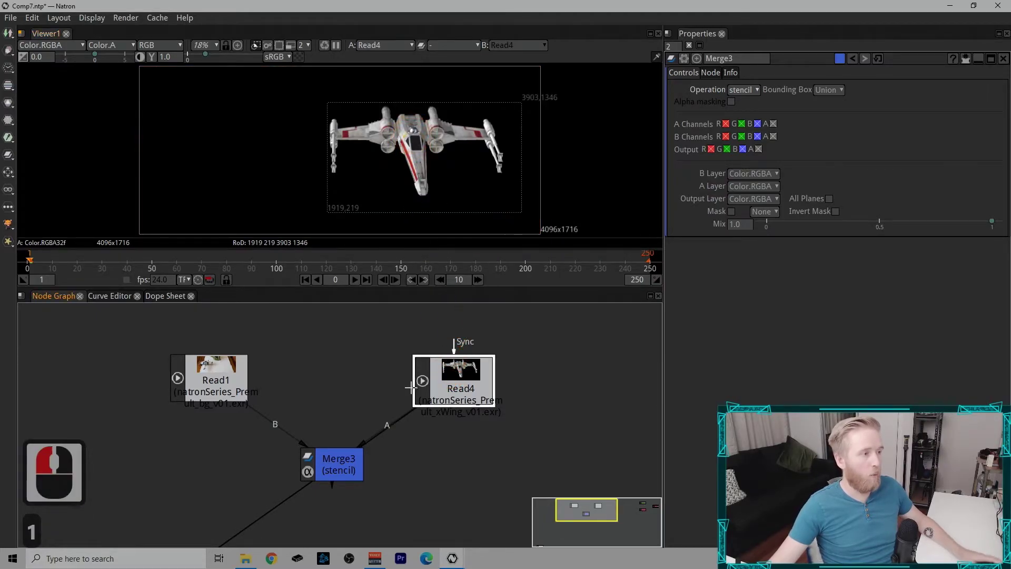
{"action": "left_click", "coordinate": [323, 458]}
{"action": "key", "text": "1"}
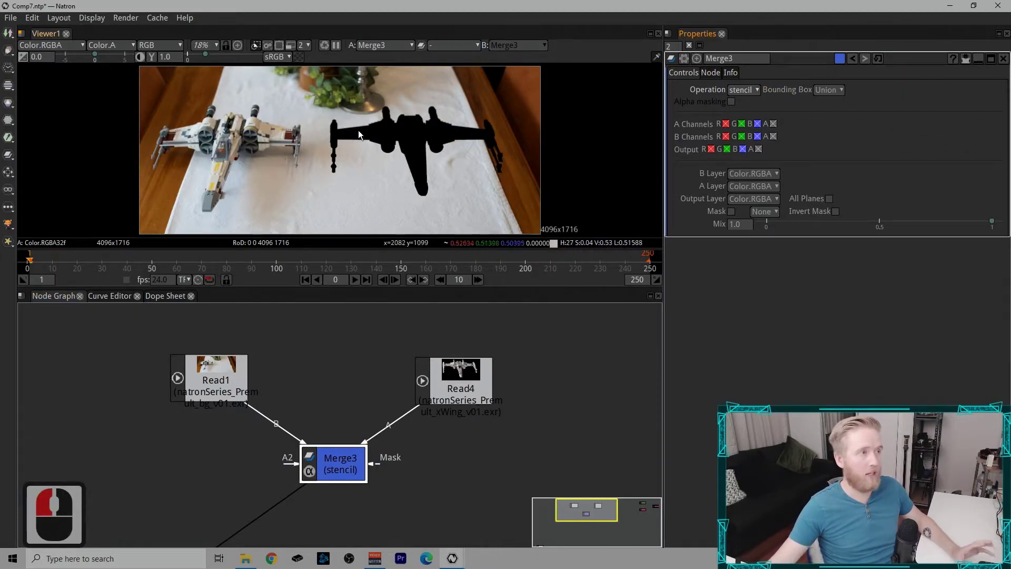
Step: Set Merge3's operation to screen and display its alpha channel in the viewer
{"action": "left_click", "coordinate": [745, 90]}
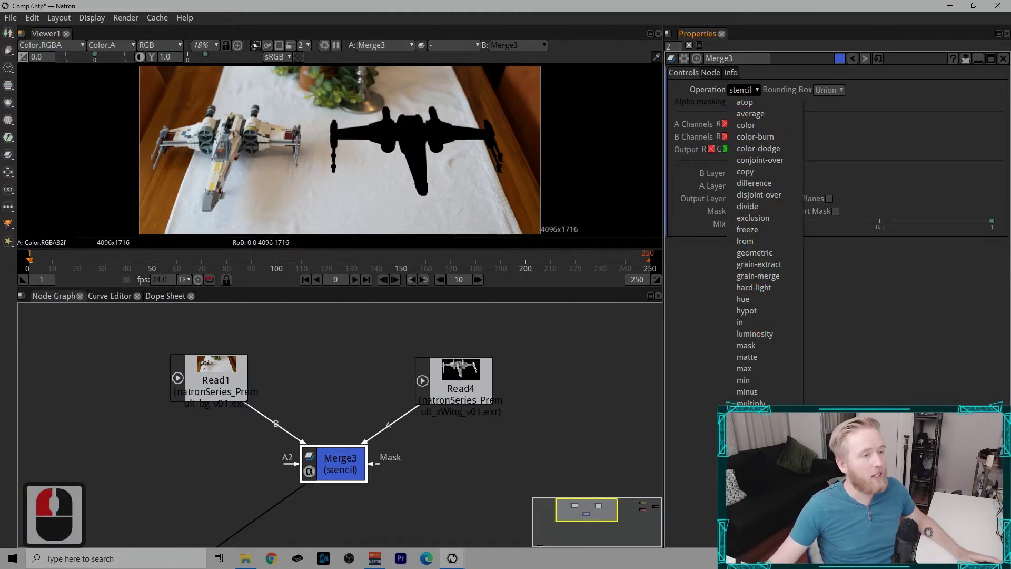
{"action": "left_click", "coordinate": [749, 496]}
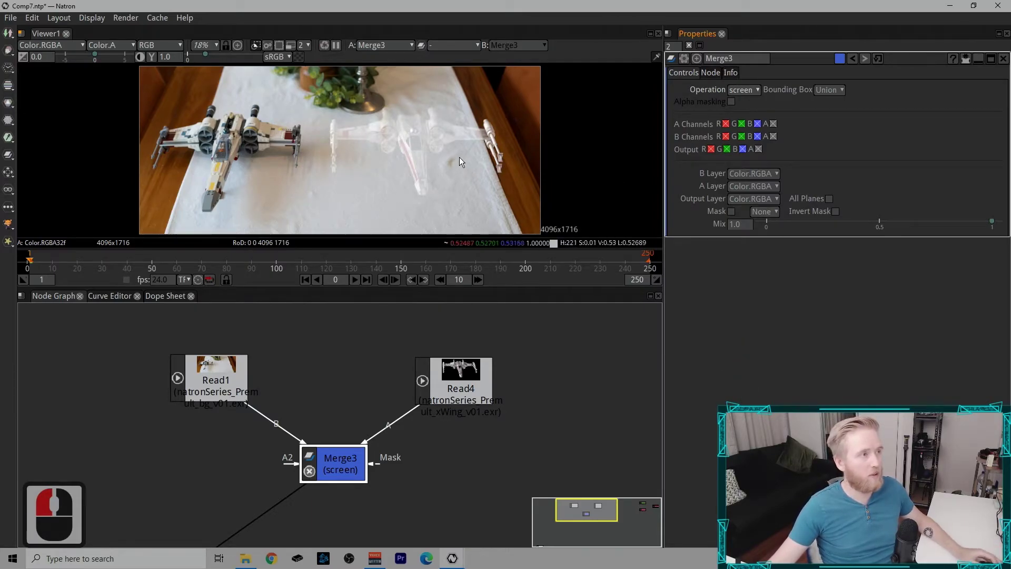
{"action": "key", "text": "a"}
{"action": "left_click", "coordinate": [406, 162]}
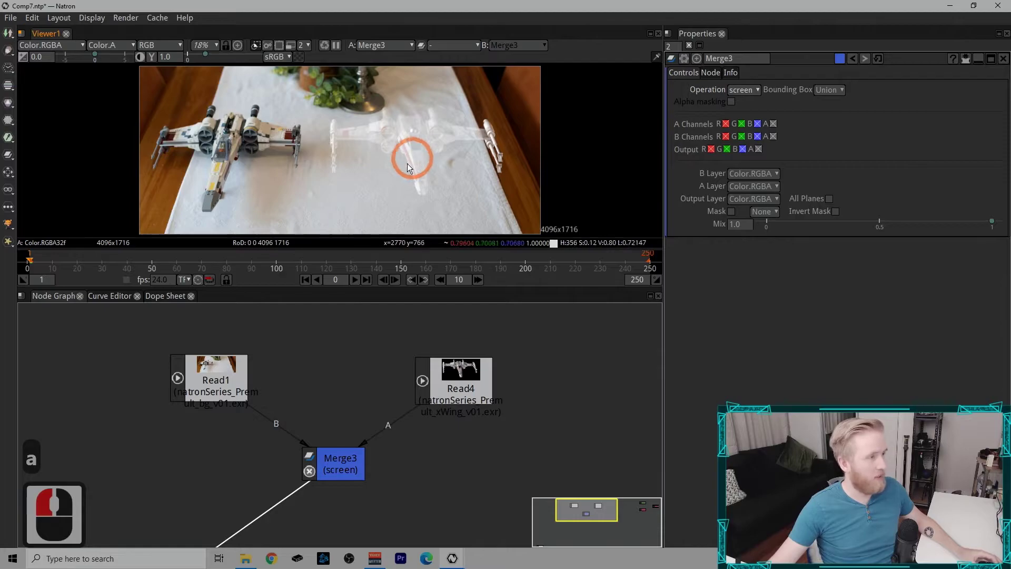
{"action": "left_click", "coordinate": [340, 269]}
{"action": "key", "text": "1"}
{"action": "left_click", "coordinate": [350, 169]}
{"action": "key", "text": "a"}
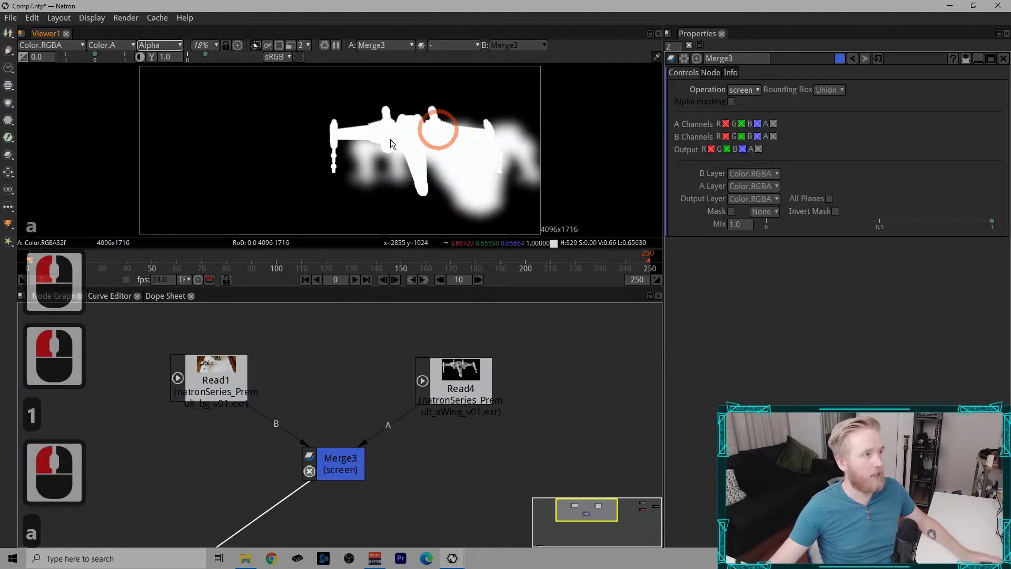
Step: Compare the alpha channels of Read1 and Read4 one at a time with the alpha of Merge3
{"action": "left_click", "coordinate": [248, 357]}
{"action": "key", "text": "1"}
{"action": "left_click", "coordinate": [452, 120]}
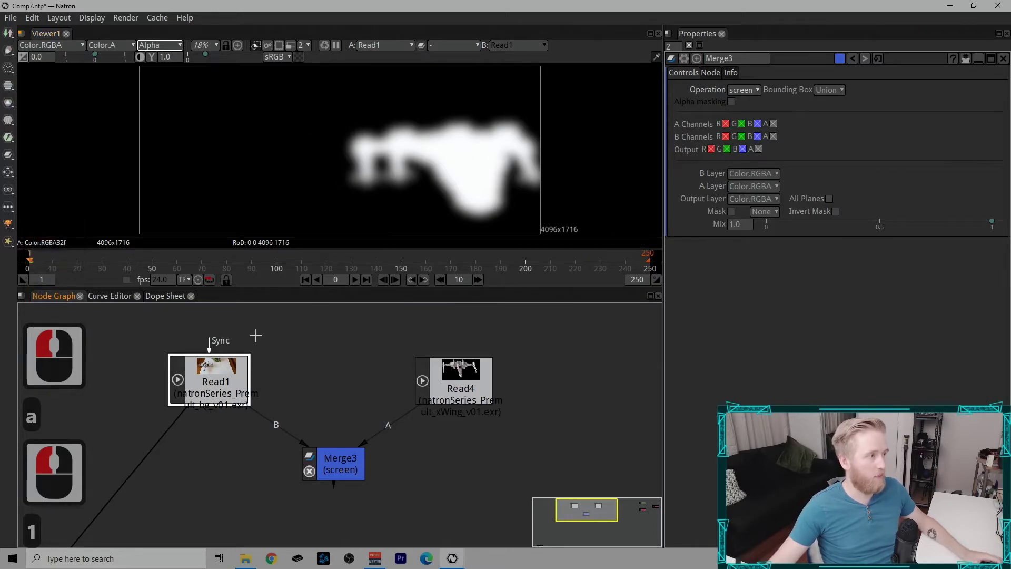
{"action": "left_click", "coordinate": [461, 369]}
{"action": "key", "text": "1"}
{"action": "left_click", "coordinate": [398, 148]}
{"action": "left_click", "coordinate": [422, 185]}
{"action": "left_click", "coordinate": [339, 464]}
{"action": "key", "text": "1"}
{"action": "left_click", "coordinate": [469, 219]}
{"action": "left_click", "coordinate": [350, 118]}
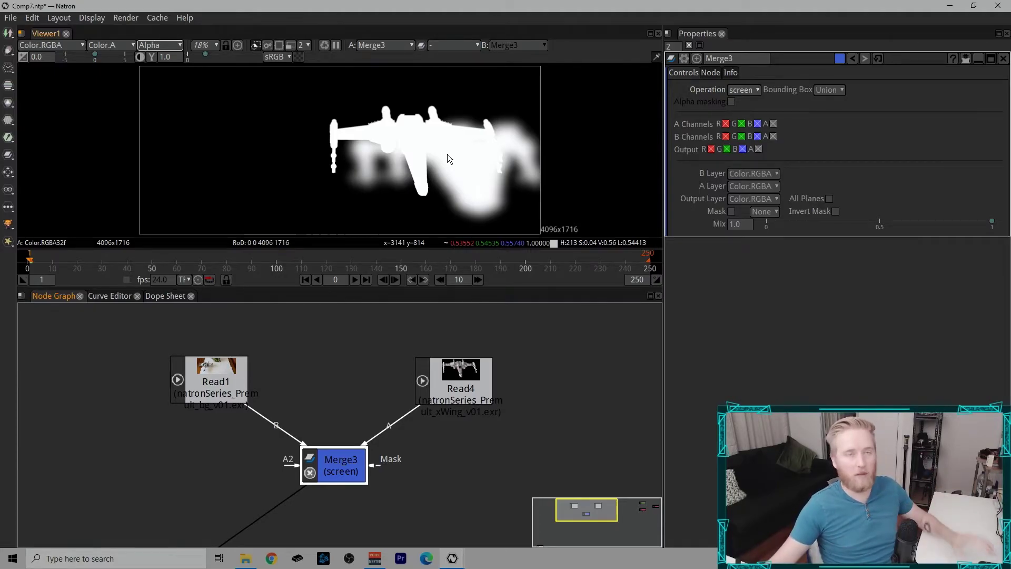
Step: Switch the viewer back to RGB and set Merge3's operation to difference, pointing out the merged X-wing area
{"action": "left_click", "coordinate": [156, 171]}
{"action": "key", "text": "a"}
{"action": "left_click", "coordinate": [743, 90]}
{"action": "left_click", "coordinate": [752, 181]}
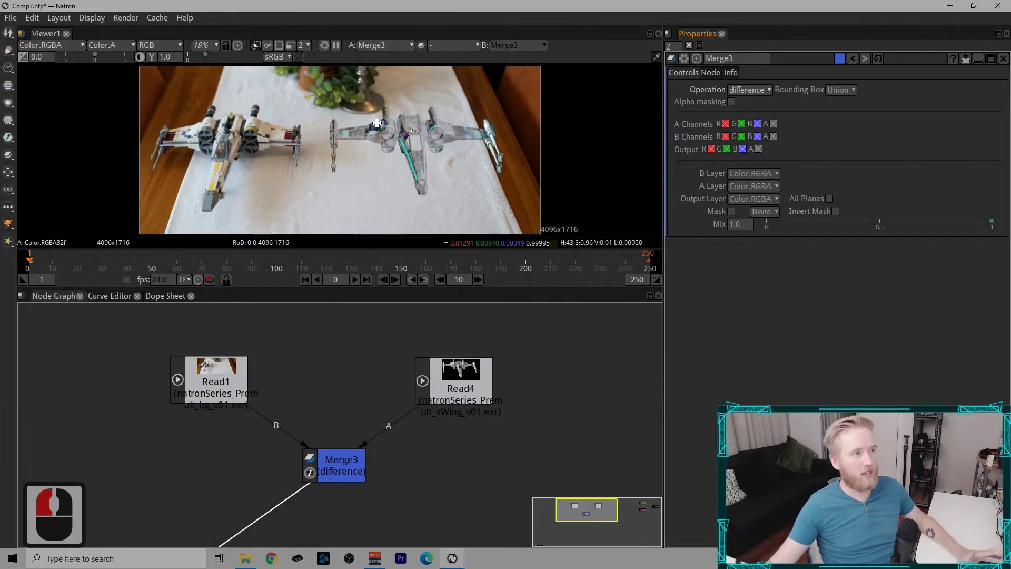
{"action": "left_click_drag", "start_coordinate": [321, 99], "coordinate": [511, 188]}
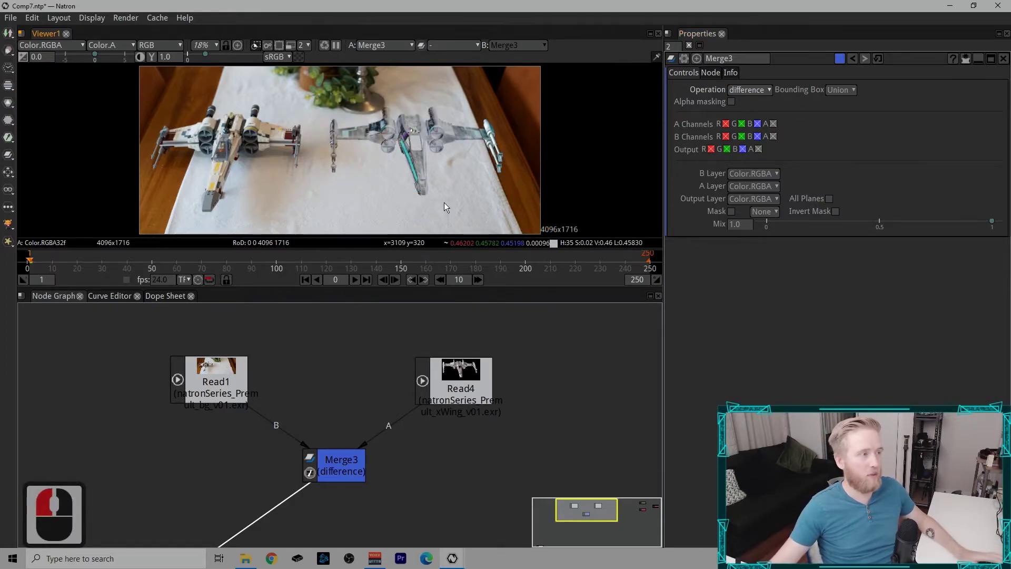
Step: View Read1 and Read4 on their own and return the viewer to Merge3's difference result
{"action": "left_click", "coordinate": [213, 372]}
{"action": "key", "text": "1"}
{"action": "left_click", "coordinate": [475, 362]}
{"action": "key", "text": "1"}
{"action": "left_click", "coordinate": [274, 420]}
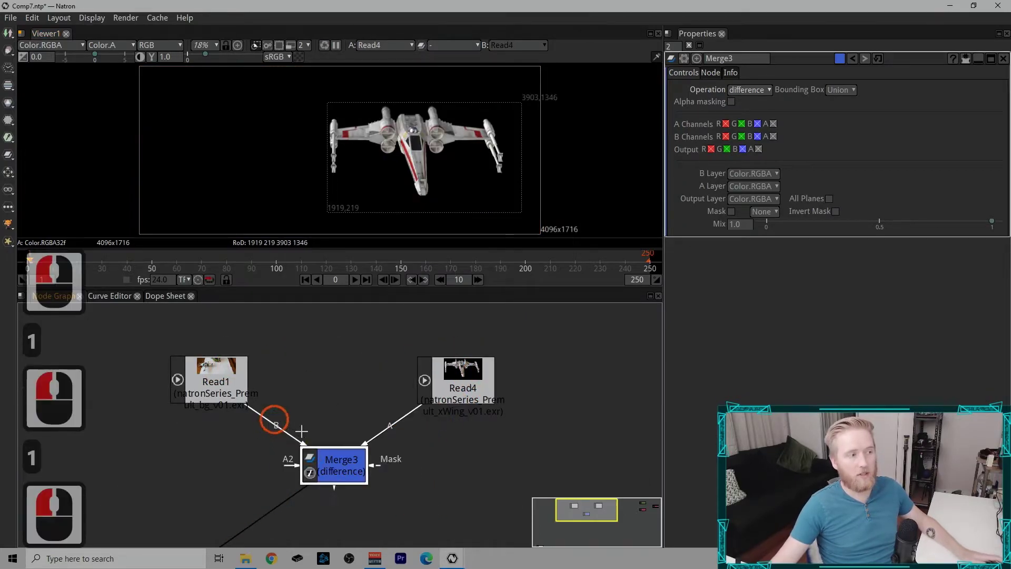
{"action": "key", "text": "1"}
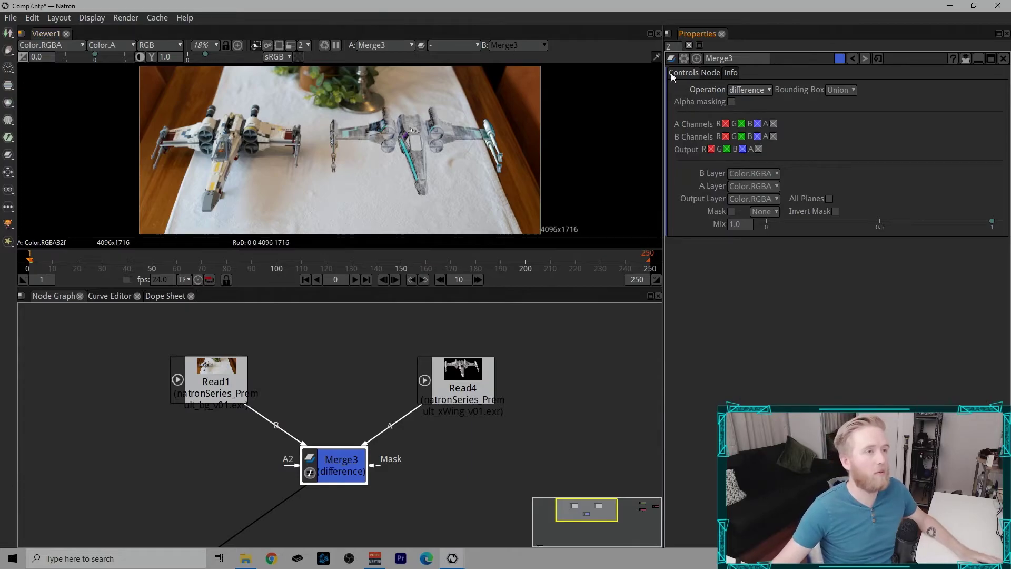
Step: Set Merge3's operation to average and point out the Read1 and Read4 inputs it combines
{"action": "left_click", "coordinate": [750, 89]}
{"action": "left_click", "coordinate": [722, 114]}
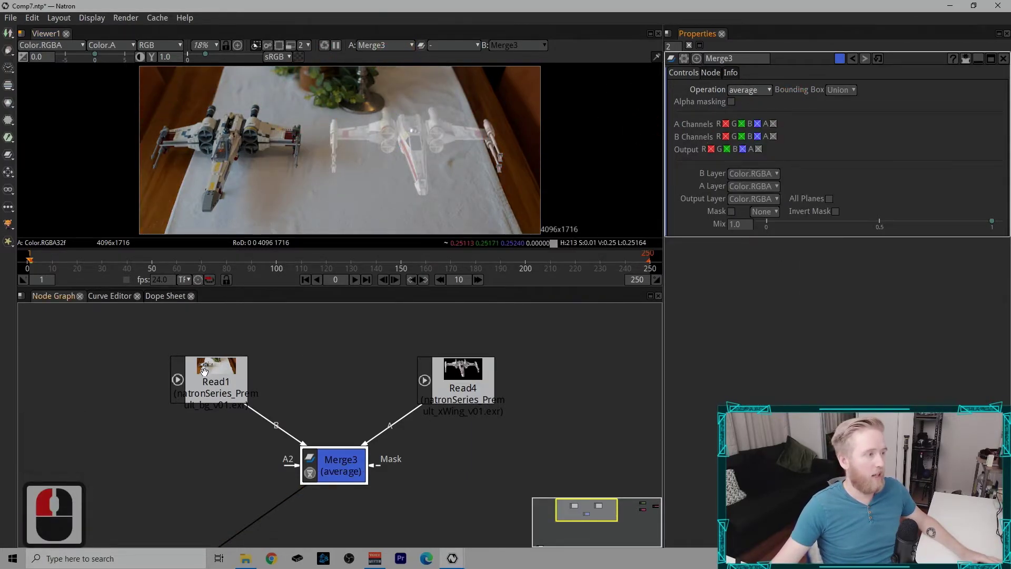
{"action": "left_click", "coordinate": [422, 382]}
{"action": "left_click", "coordinate": [574, 435]}
{"action": "left_click_drag", "start_coordinate": [568, 440], "coordinate": [200, 261]}
Step: Set Merge3's operation to mask, view the result, and point out the Read4 and Read1 inputs
{"action": "left_click", "coordinate": [749, 90]}
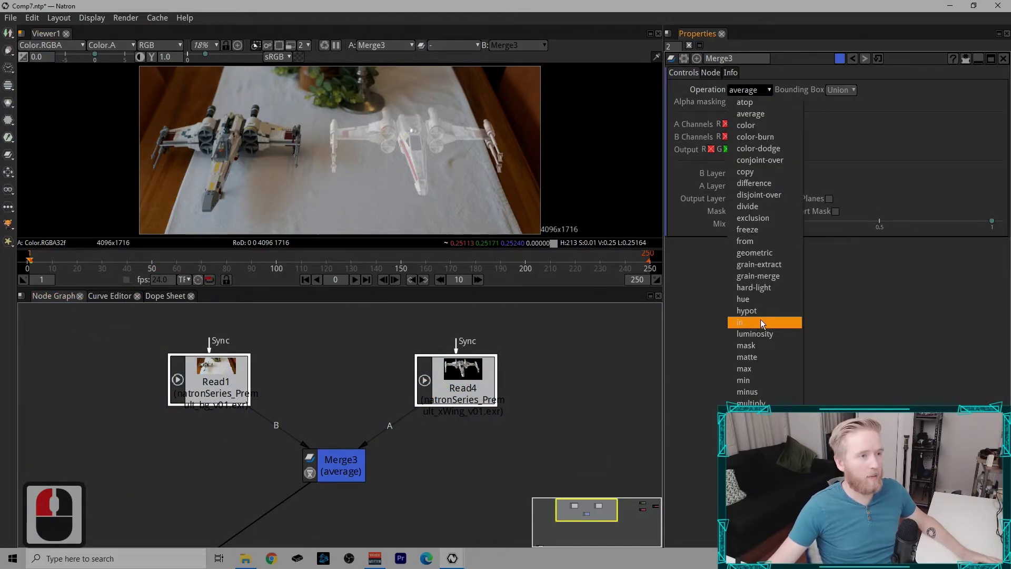
{"action": "left_click", "coordinate": [768, 346]}
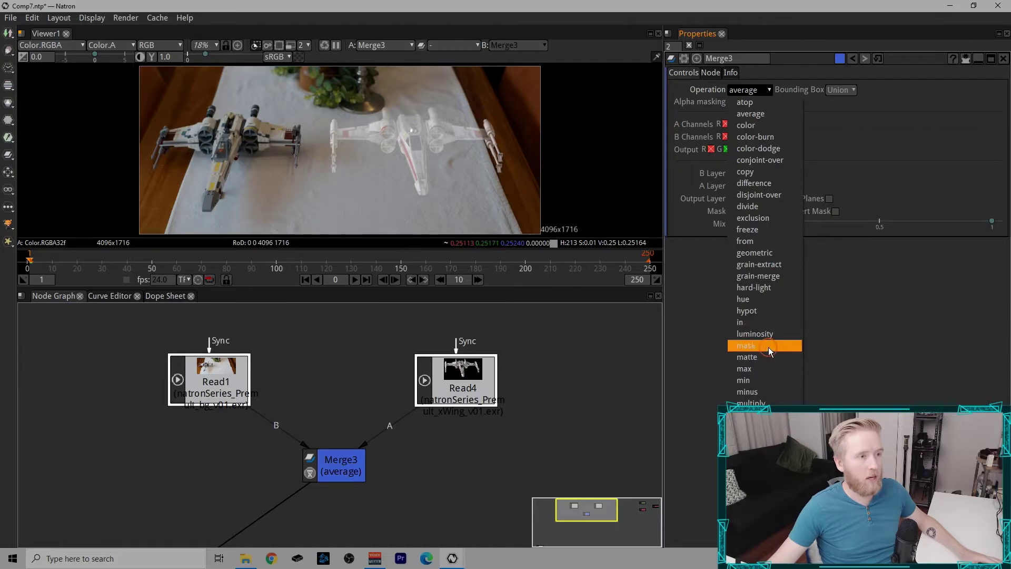
{"action": "left_click", "coordinate": [335, 465]}
{"action": "key", "text": "1"}
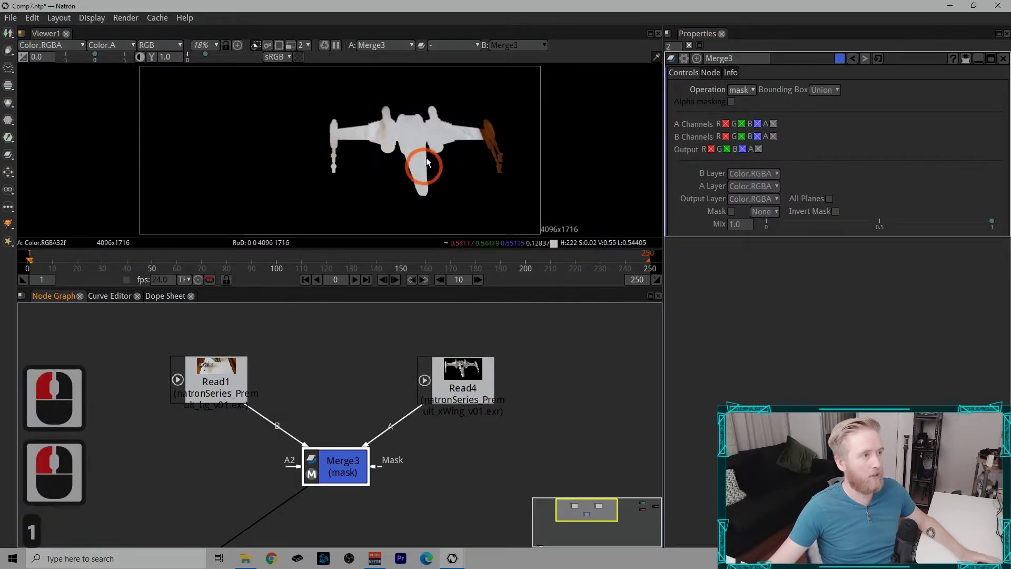
{"action": "left_click", "coordinate": [411, 357]}
{"action": "left_click_drag", "start_coordinate": [384, 332], "coordinate": [559, 458]}
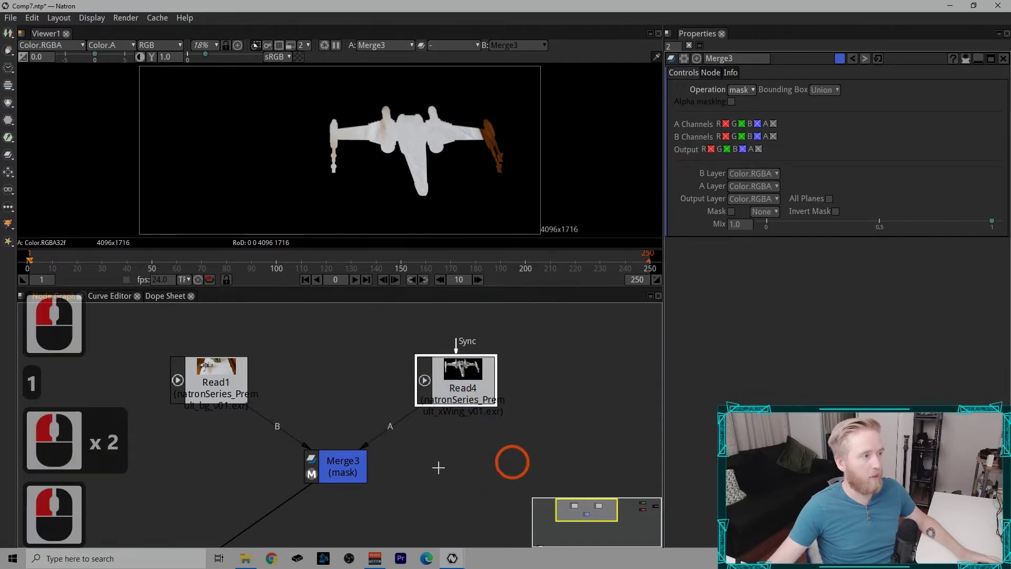
{"action": "left_click_drag", "start_coordinate": [147, 329], "coordinate": [260, 422]}
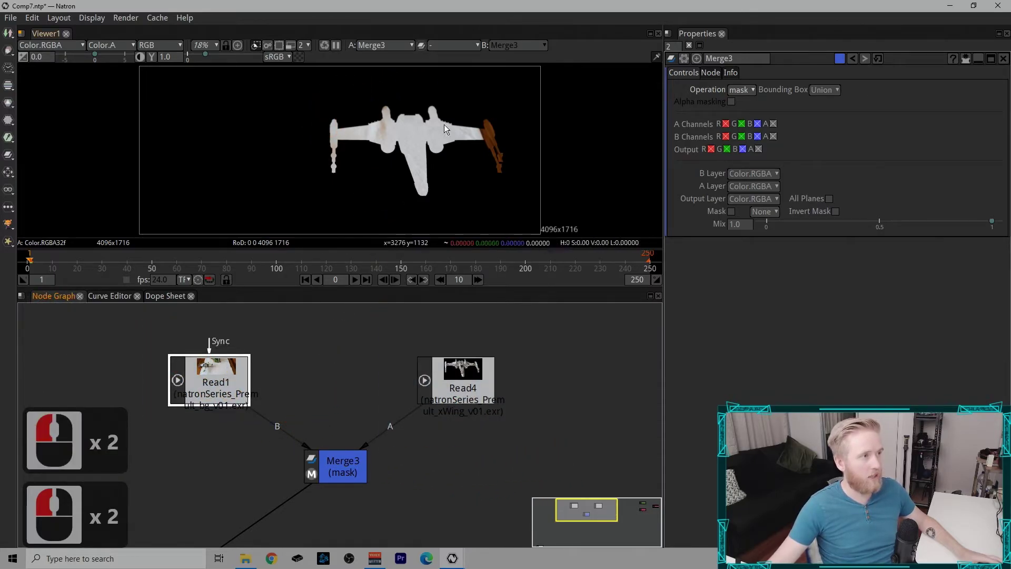
Step: View the background image from Read1 on its own and return the viewer to Merge3's mask result
{"action": "left_click", "coordinate": [407, 125]}
{"action": "key", "text": "1"}
{"action": "left_click", "coordinate": [331, 469]}
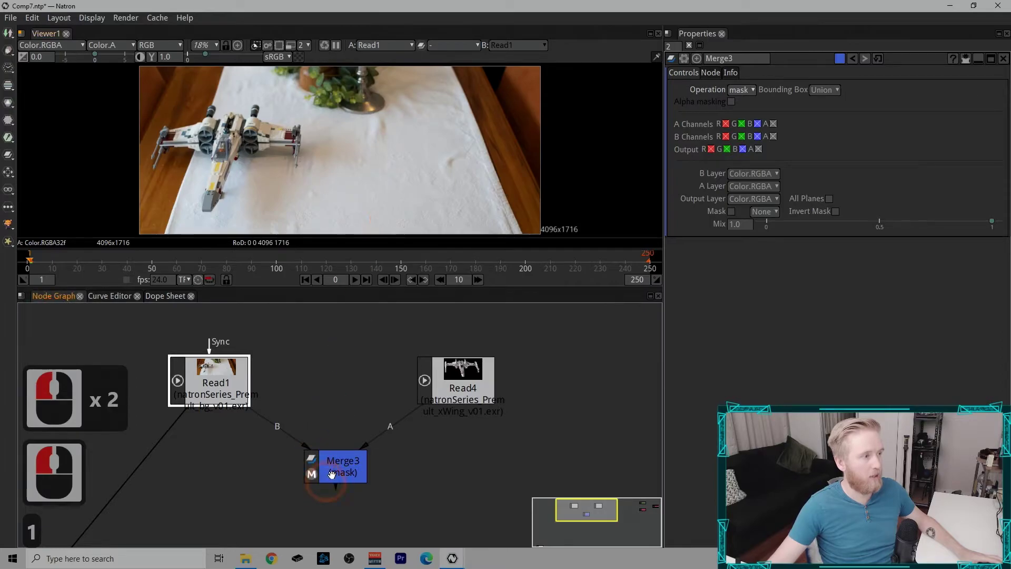
{"action": "key", "text": "1"}
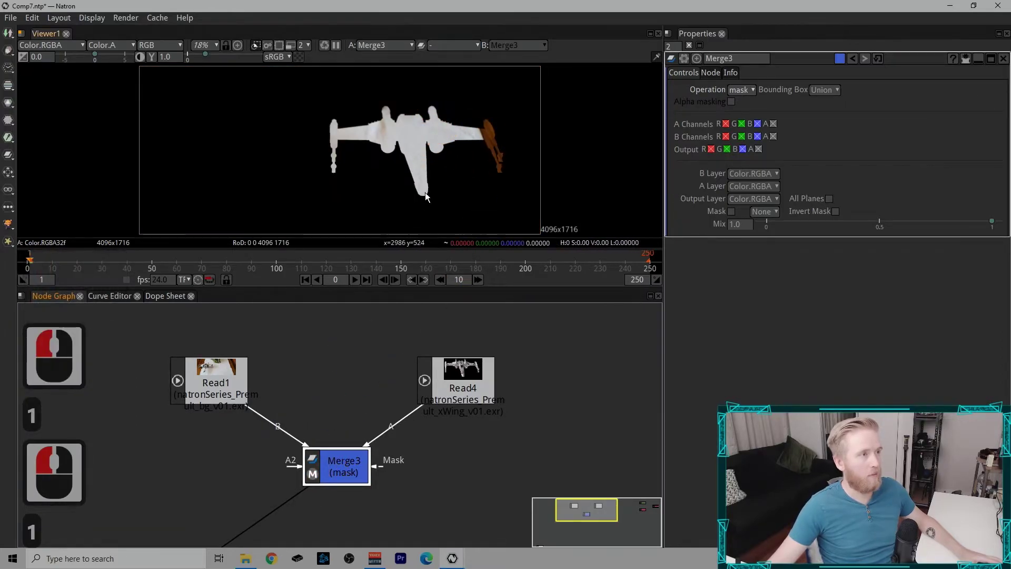
Step: Set Merge3's operation to max and compare Read4 and Read1 individually with the merged result
{"action": "left_click", "coordinate": [747, 90]}
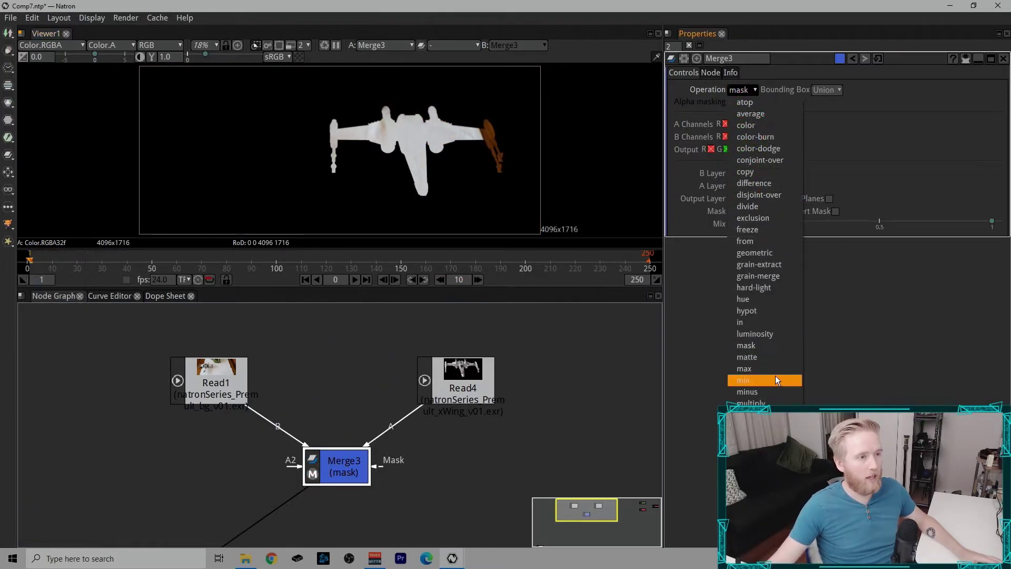
{"action": "left_click", "coordinate": [774, 369]}
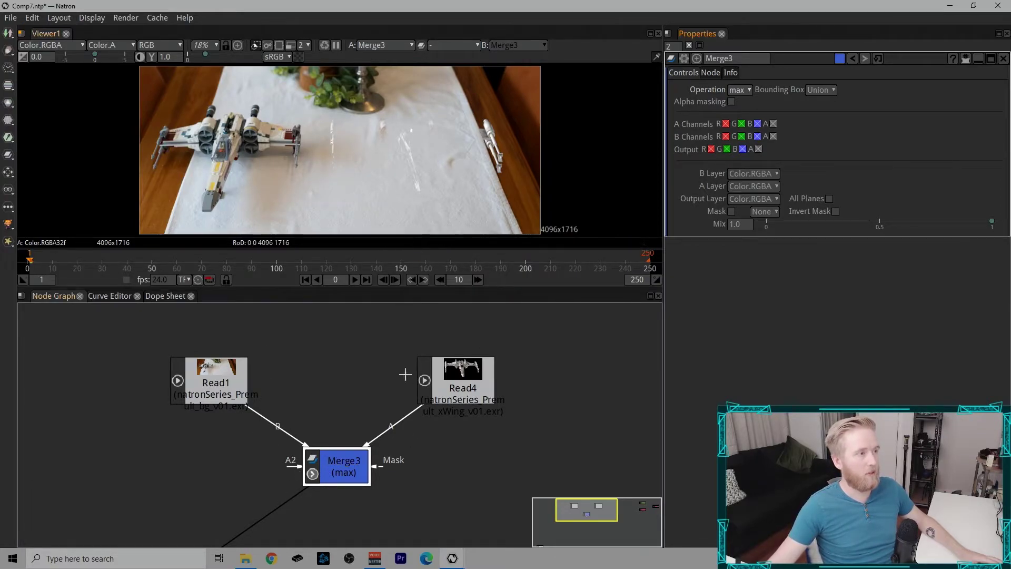
{"action": "left_click", "coordinate": [463, 377]}
{"action": "key", "text": "1"}
{"action": "left_click", "coordinate": [209, 381]}
{"action": "key", "text": "1"}
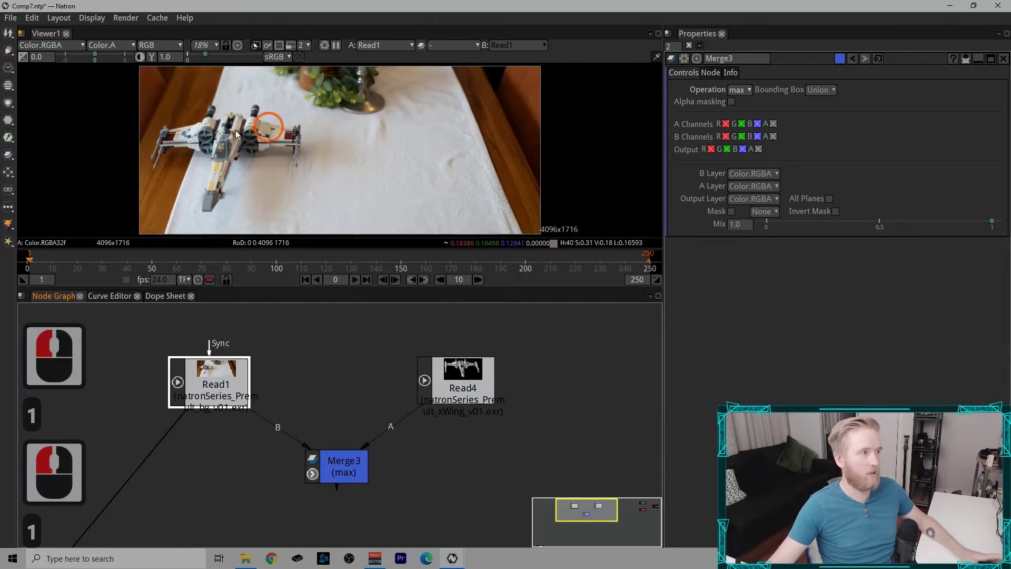
{"action": "left_click", "coordinate": [341, 466]}
{"action": "key", "text": "1"}
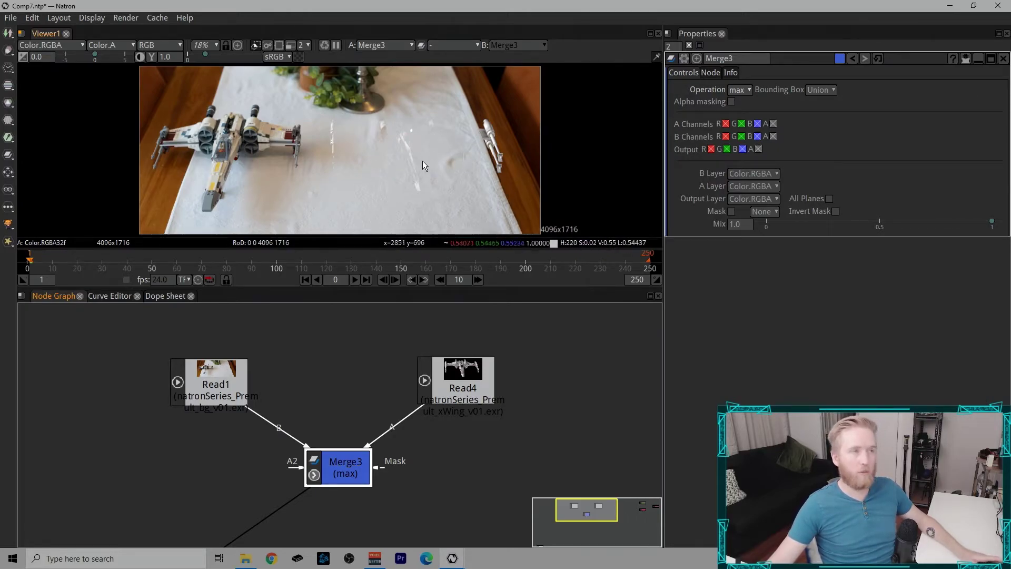
{"action": "left_click", "coordinate": [740, 90]}
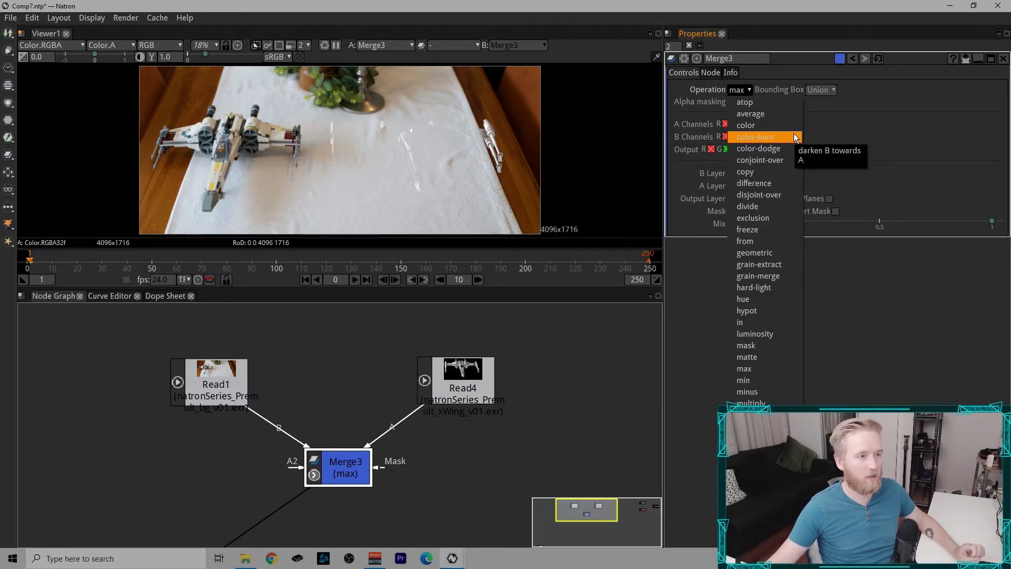
{"action": "left_click_drag", "start_coordinate": [185, 432], "coordinate": [490, 504]}
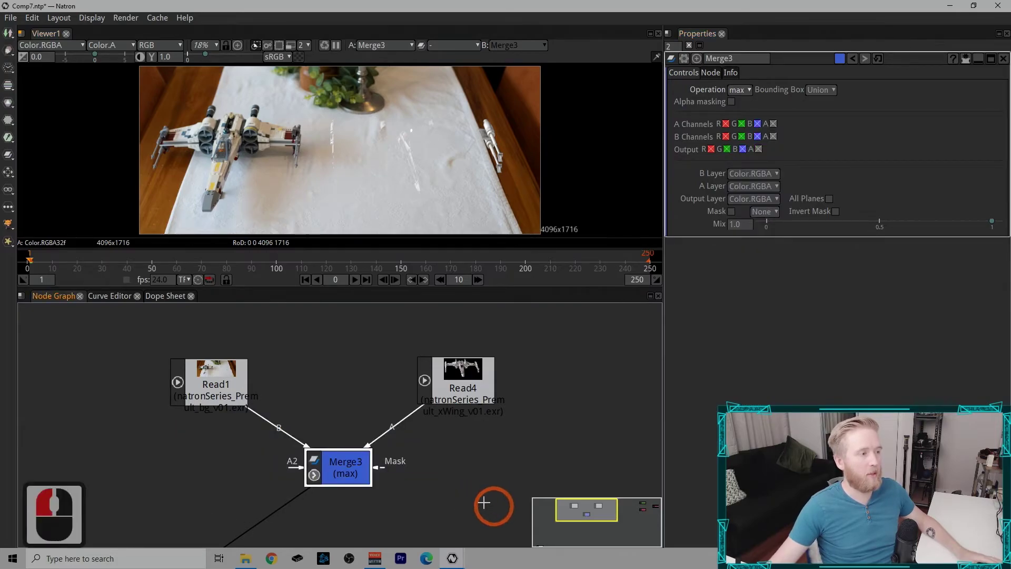
{"action": "left_click", "coordinate": [342, 468]}
{"action": "key", "text": "1"}
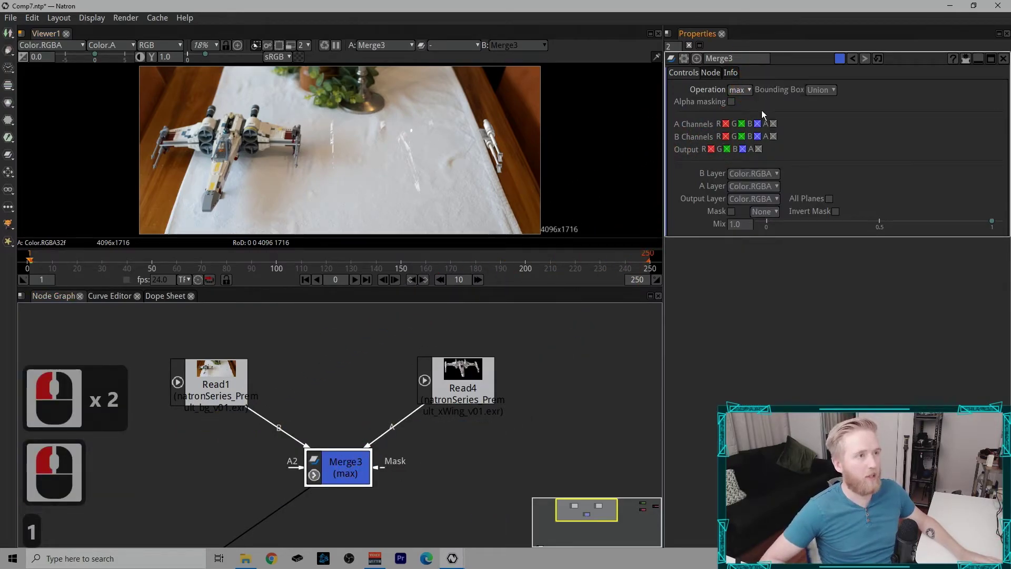
Step: Set Merge3's operation to atop and cycle through the operations that follow it in order, ending on over
{"action": "left_click", "coordinate": [738, 90]}
{"action": "left_click", "coordinate": [744, 101]}
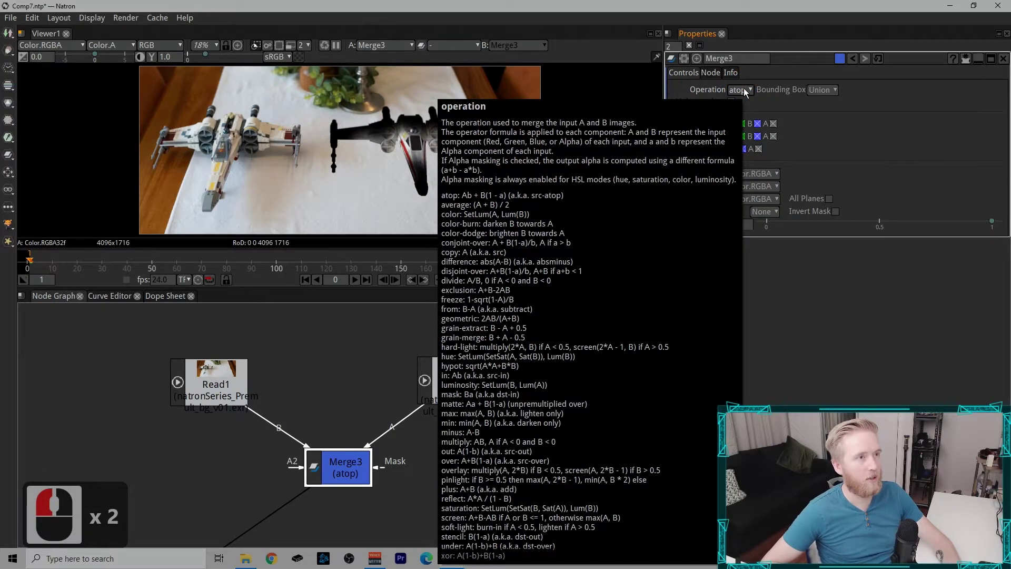
{"action": "key", "text": "Down"}
{"action": "key", "text": "Down"}
{"action": "key", "text": "Down"}
{"action": "key", "text": "Down"}
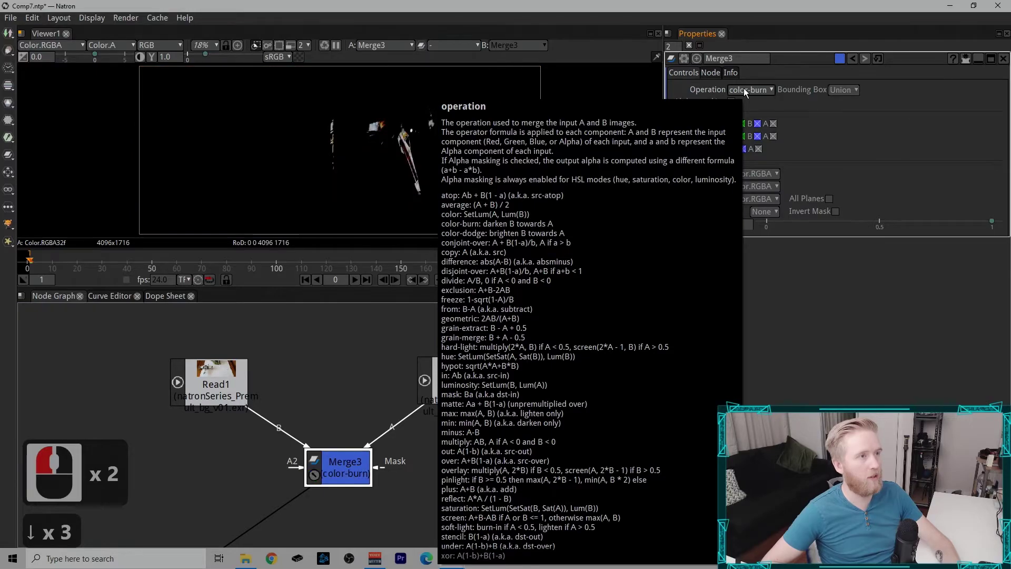
{"action": "key", "text": "Down"}
{"action": "key", "text": "Down"}
{"action": "key", "text": "Down"}
{"action": "key", "text": "Down"}
{"action": "key", "text": "Down"}
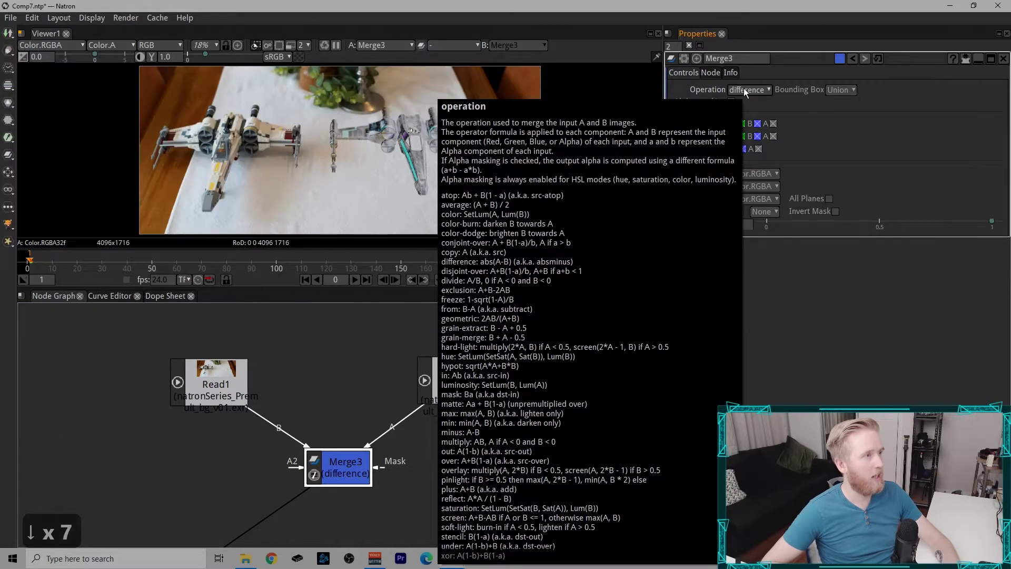
{"action": "key", "text": "Down"}
{"action": "key", "text": "Down"}
{"action": "key", "text": "Down"}
{"action": "key", "text": "Down"}
{"action": "key", "text": "Down"}
{"action": "key", "text": "Down"}
{"action": "key", "text": "Down"}
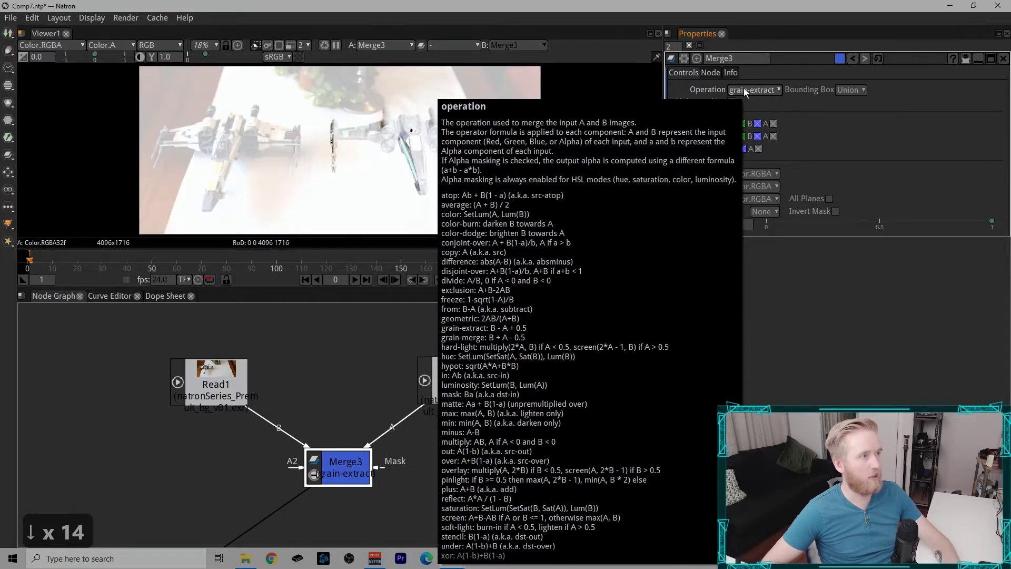
{"action": "key", "text": "Down"}
{"action": "key", "text": "Down"}
{"action": "key", "text": "Down"}
{"action": "key", "text": "Down"}
{"action": "key", "text": "Down"}
{"action": "key", "text": "Down"}
{"action": "key", "text": "Down"}
{"action": "key", "text": "Down"}
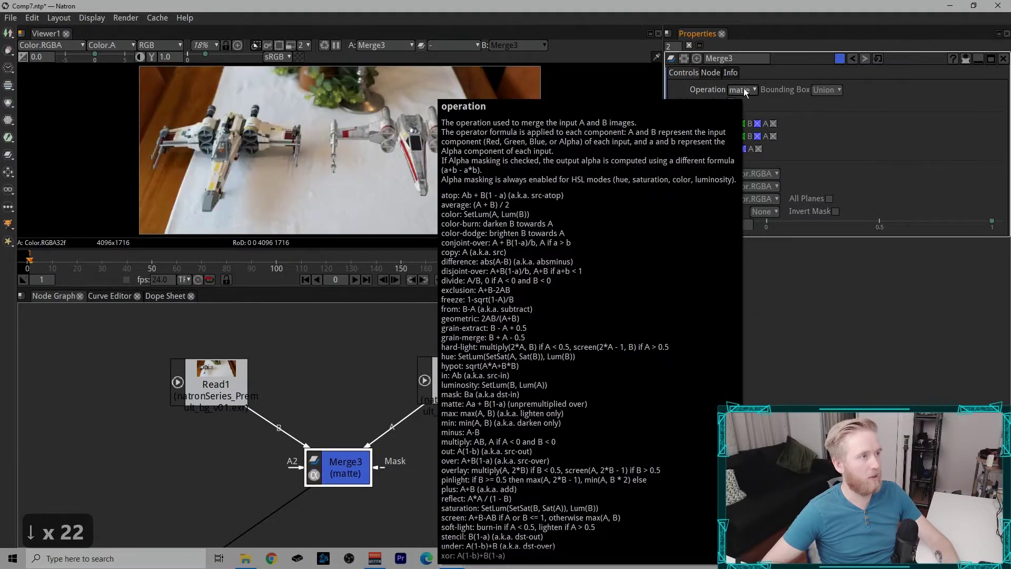
{"action": "key", "text": "Down"}
{"action": "key", "text": "Down"}
{"action": "key", "text": "Down"}
{"action": "key", "text": "Down"}
{"action": "key", "text": "Down"}
{"action": "key", "text": "Up"}
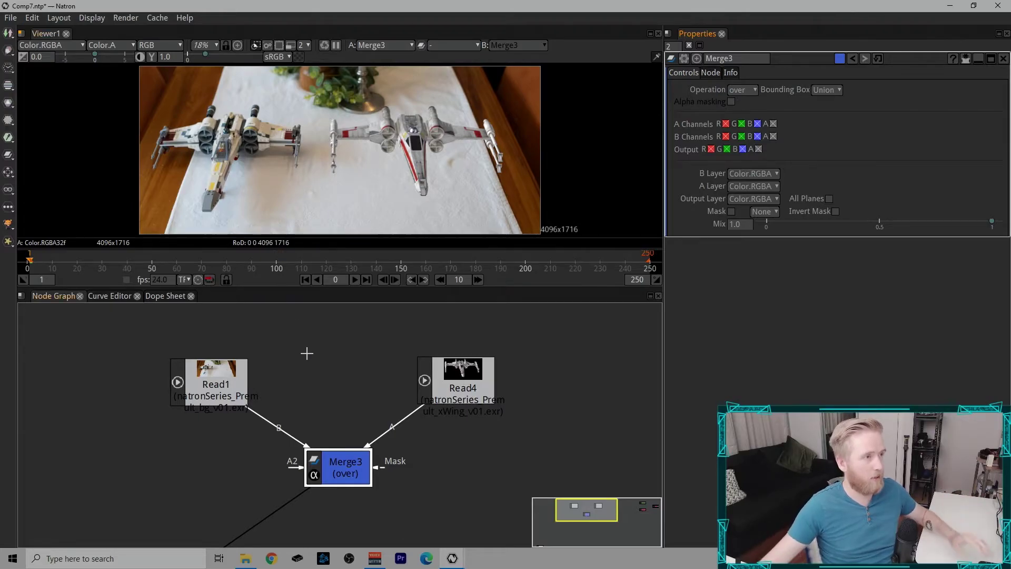
Step: View Read4 on its own and point out the bounding box around the X-wing
{"action": "left_click", "coordinate": [219, 371]}
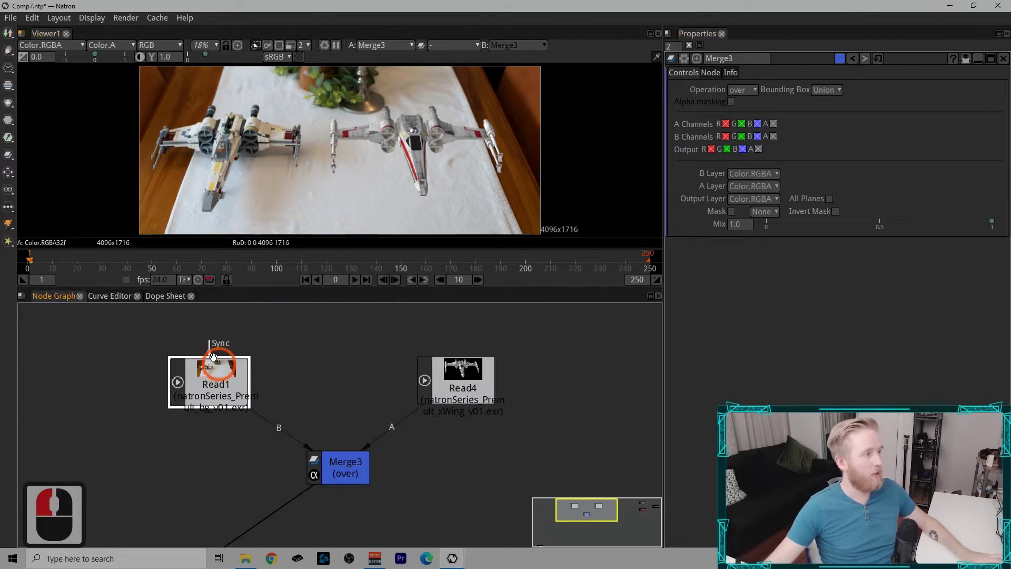
{"action": "left_click", "coordinate": [462, 373]}
{"action": "key", "text": "1"}
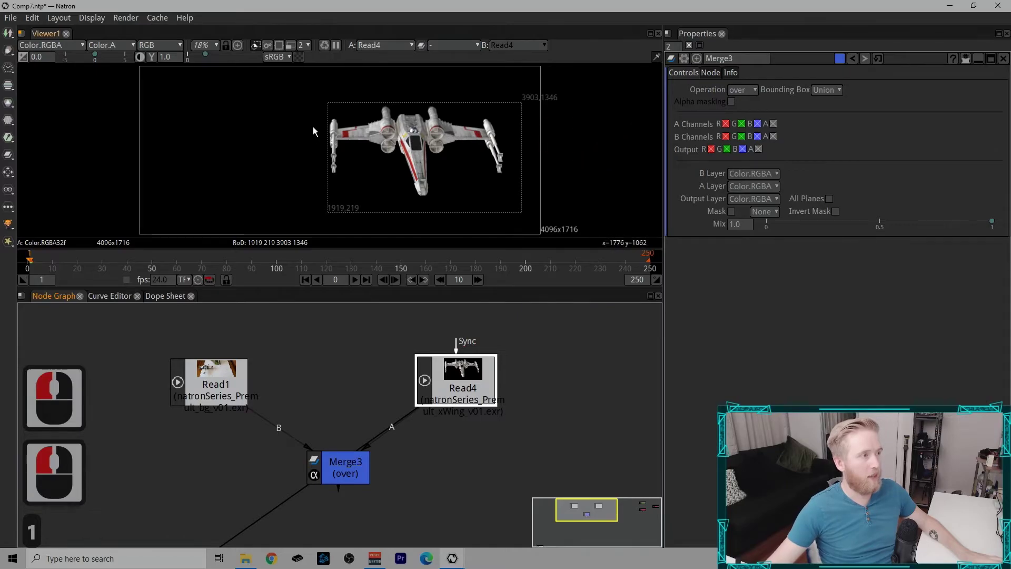
{"action": "left_click_drag", "start_coordinate": [327, 103], "coordinate": [530, 211]}
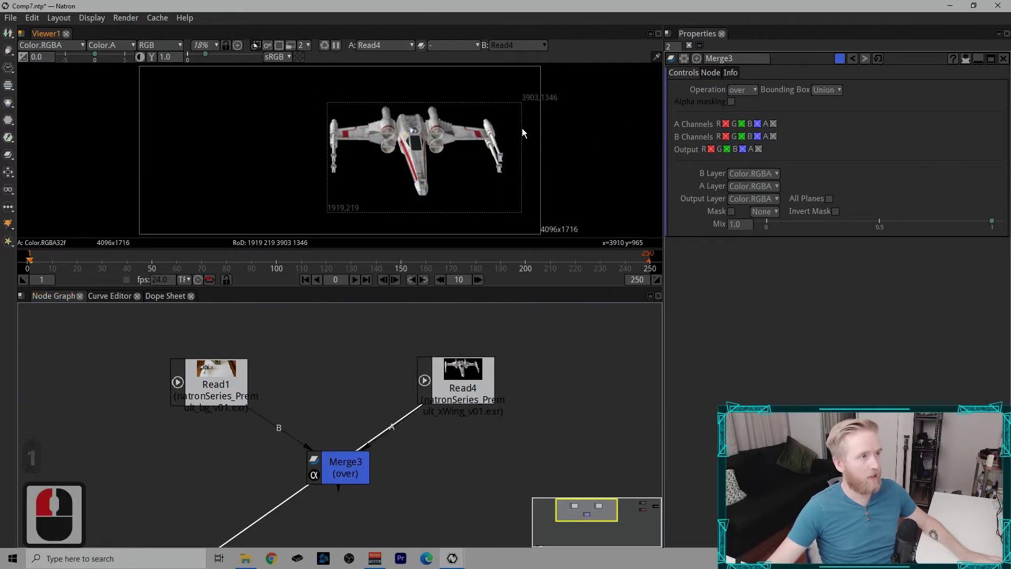
Step: View Read1 on its own and examine the edges of its bounding box
{"action": "left_click", "coordinate": [204, 386]}
{"action": "key", "text": "1"}
{"action": "scroll", "coordinate": [336, 151], "scroll_direction": "down", "scroll_amount": 2}
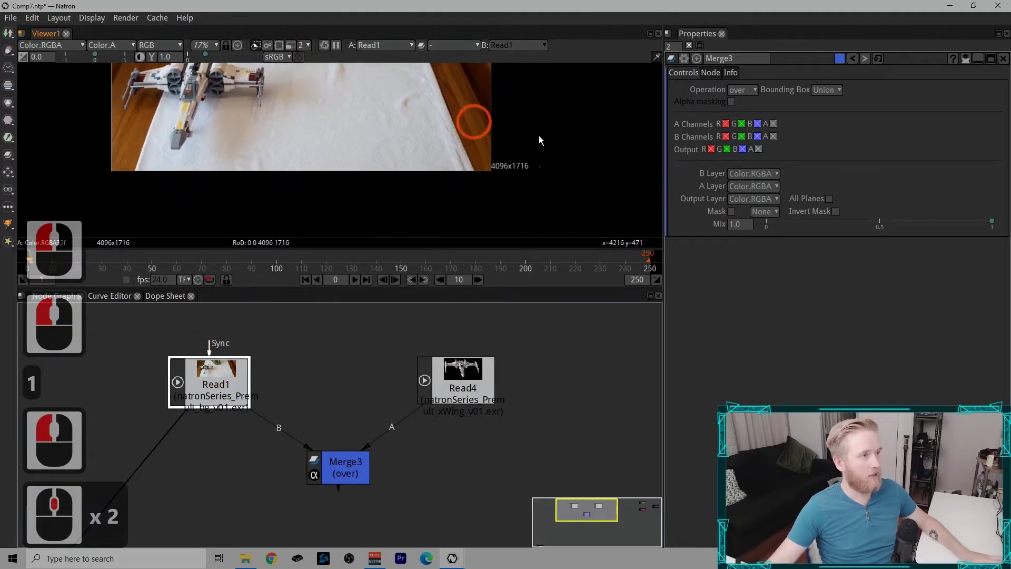
Step: Examine the corner of Read1's bounding box, and view Read4 to compare the bounding box around the X-wing
{"action": "left_click_drag", "start_coordinate": [489, 157], "coordinate": [567, 83]}
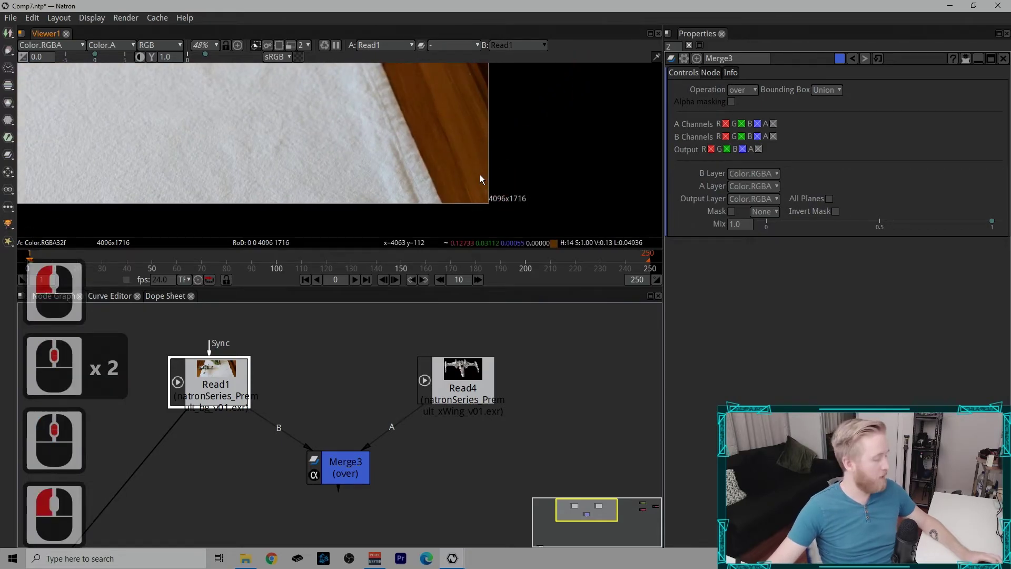
{"action": "key", "text": "f"}
{"action": "left_click", "coordinate": [437, 371]}
{"action": "key", "text": "1"}
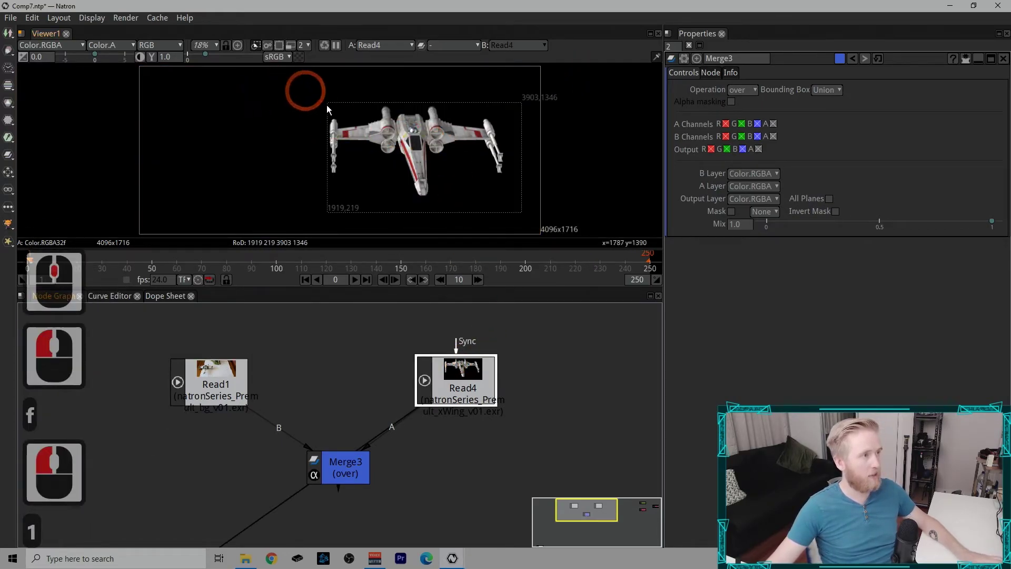
{"action": "left_click", "coordinate": [530, 201]}
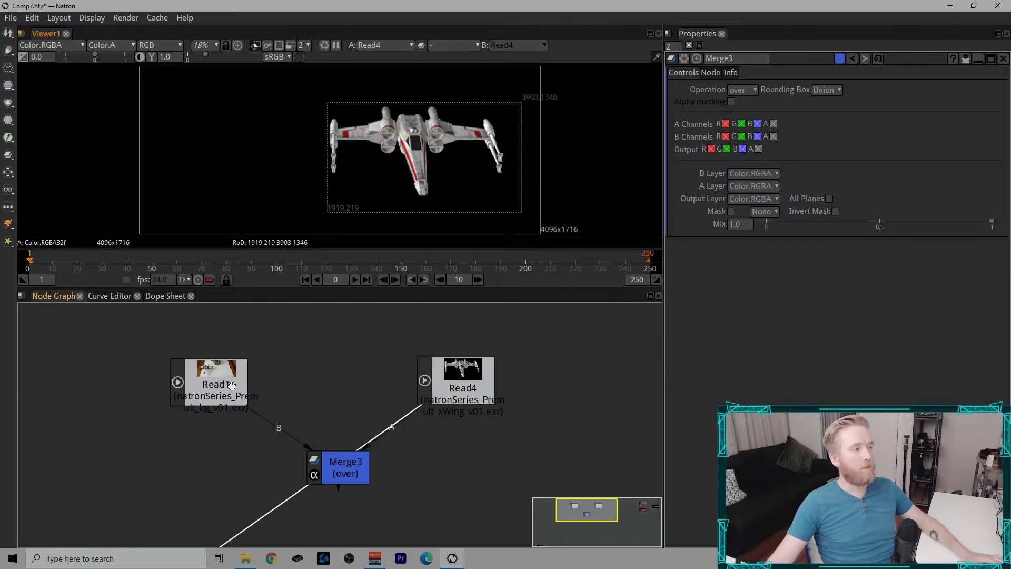
Step: View Merge3's merged result and trace its bounding box across the full frame
{"action": "left_click", "coordinate": [337, 469]}
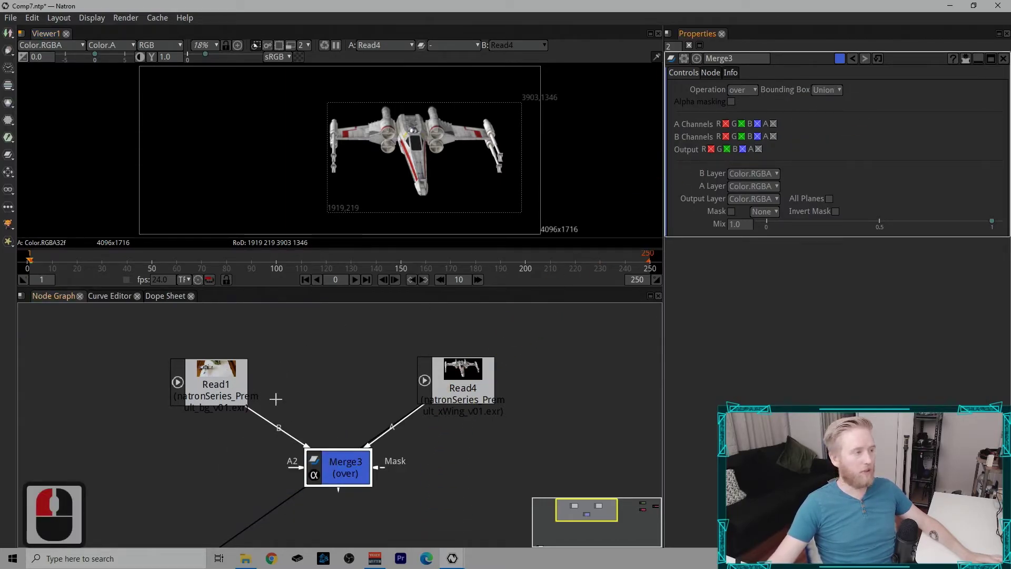
{"action": "left_click", "coordinate": [214, 292]}
{"action": "key", "text": "1"}
{"action": "left_click_drag", "start_coordinate": [197, 97], "coordinate": [150, 70]}
{"action": "left_click_drag", "start_coordinate": [251, 131], "coordinate": [542, 233]}
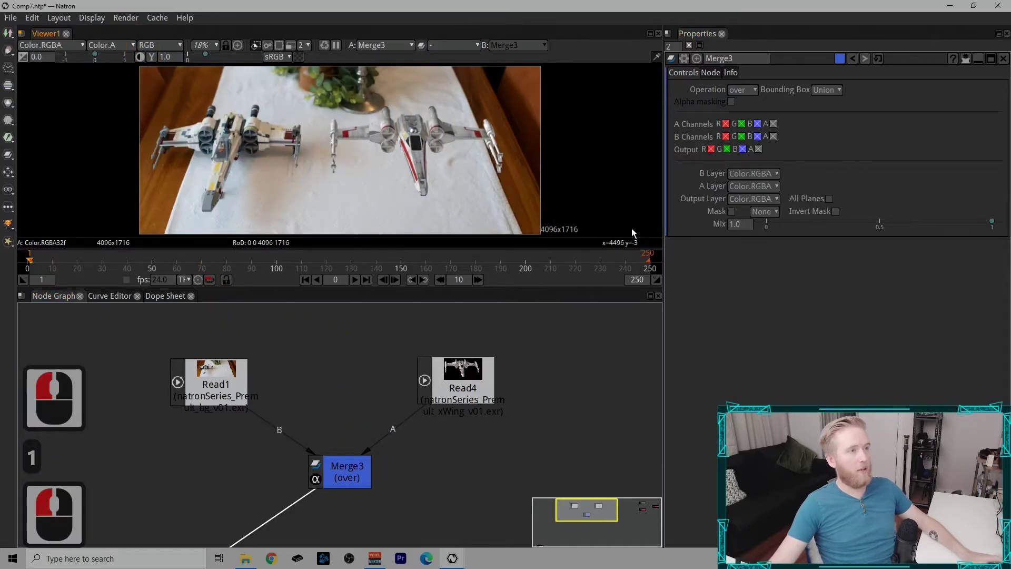
Step: Switch Merge3's bounding box to B, trace the resulting frame edges, and return it to Union
{"action": "left_click", "coordinate": [831, 88]}
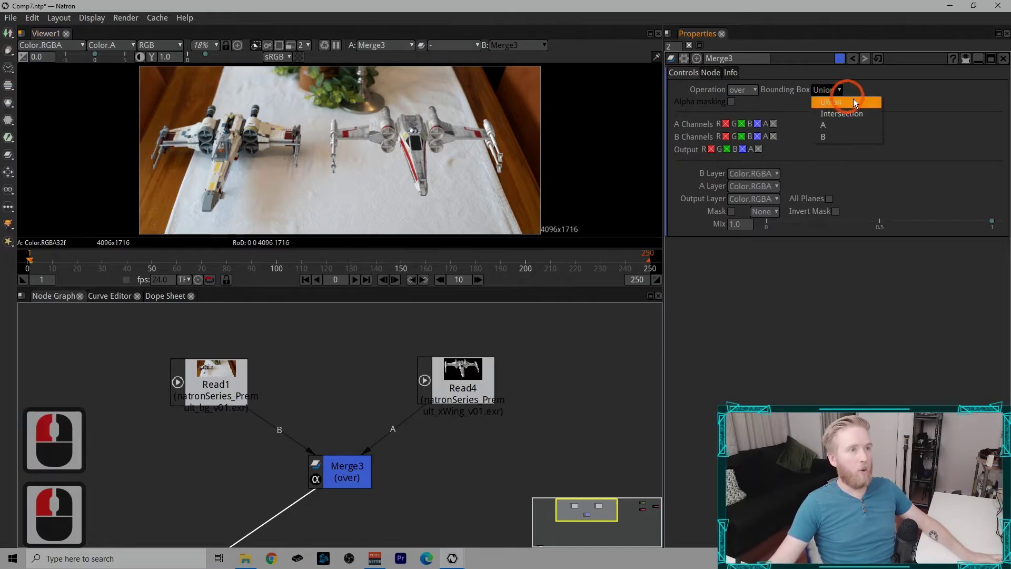
{"action": "left_click", "coordinate": [837, 124]}
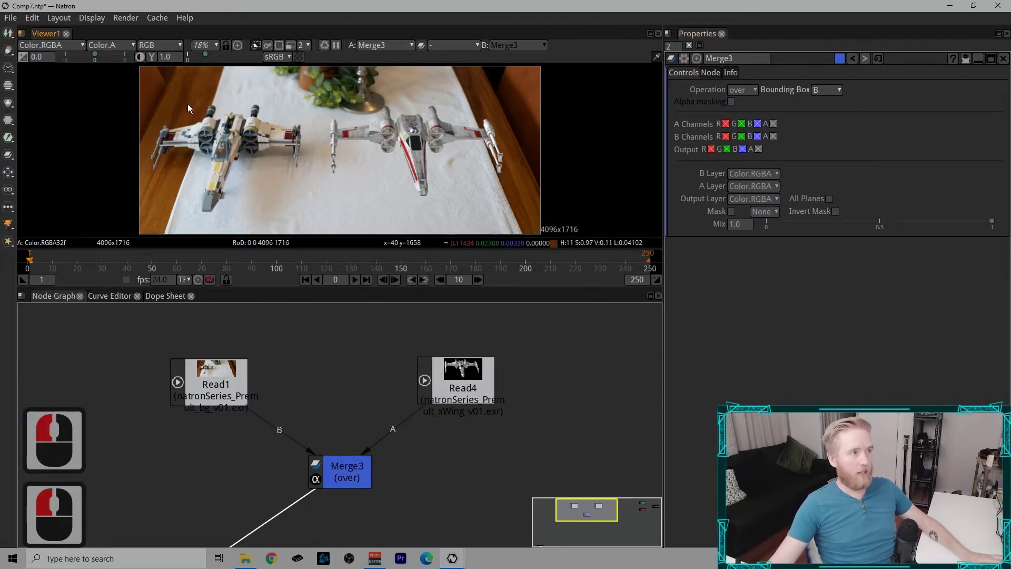
{"action": "left_click_drag", "start_coordinate": [138, 67], "coordinate": [580, 227]}
{"action": "left_click_drag", "start_coordinate": [296, 87], "coordinate": [648, 140]}
{"action": "left_click", "coordinate": [839, 89]}
{"action": "left_click", "coordinate": [842, 101]}
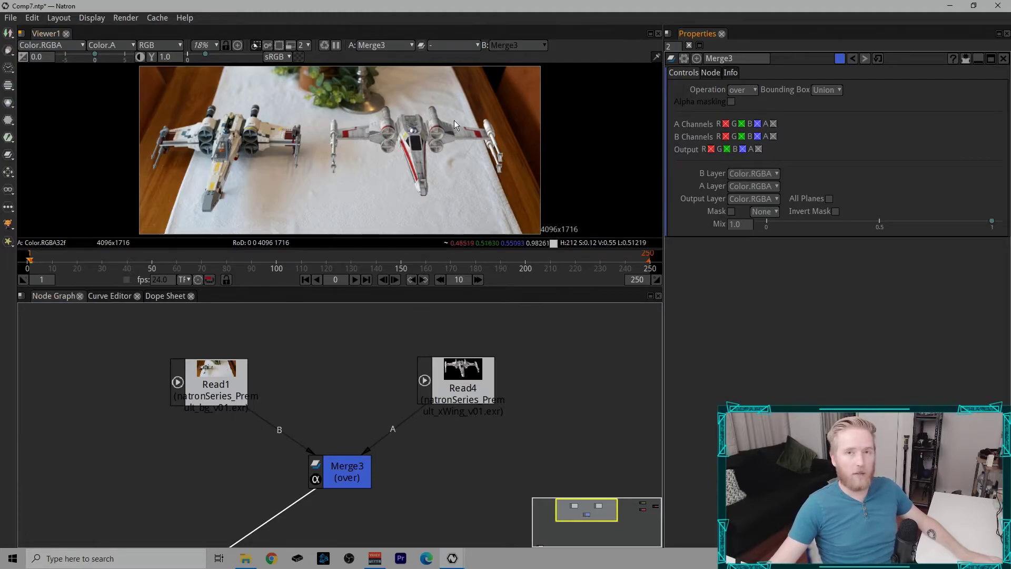
Step: Add a Transform after Read4 and move the X-wing partly out of frame, to about x 929, y -5
{"action": "left_click", "coordinate": [354, 464]}
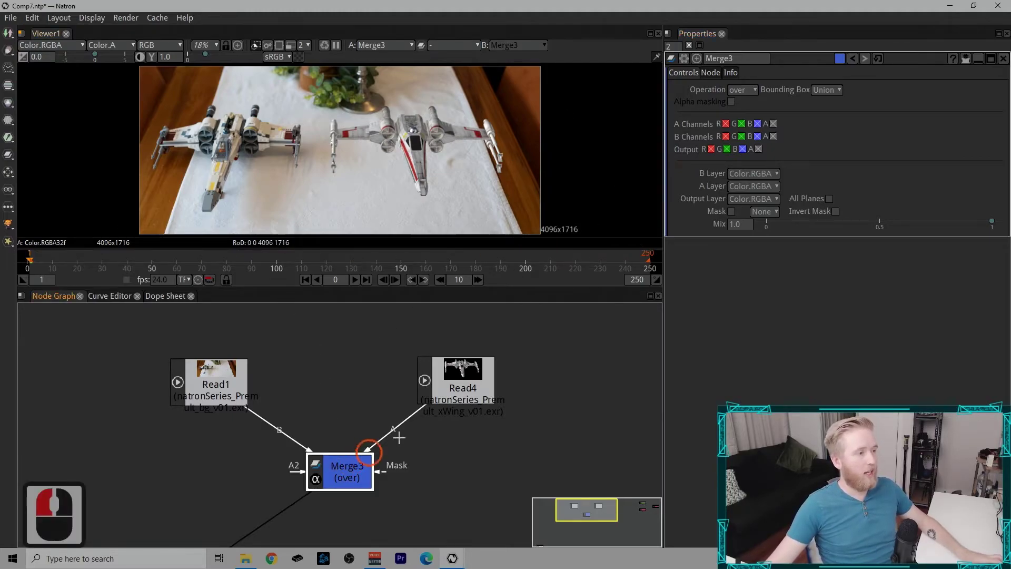
{"action": "left_click", "coordinate": [464, 378]}
{"action": "key", "text": "1"}
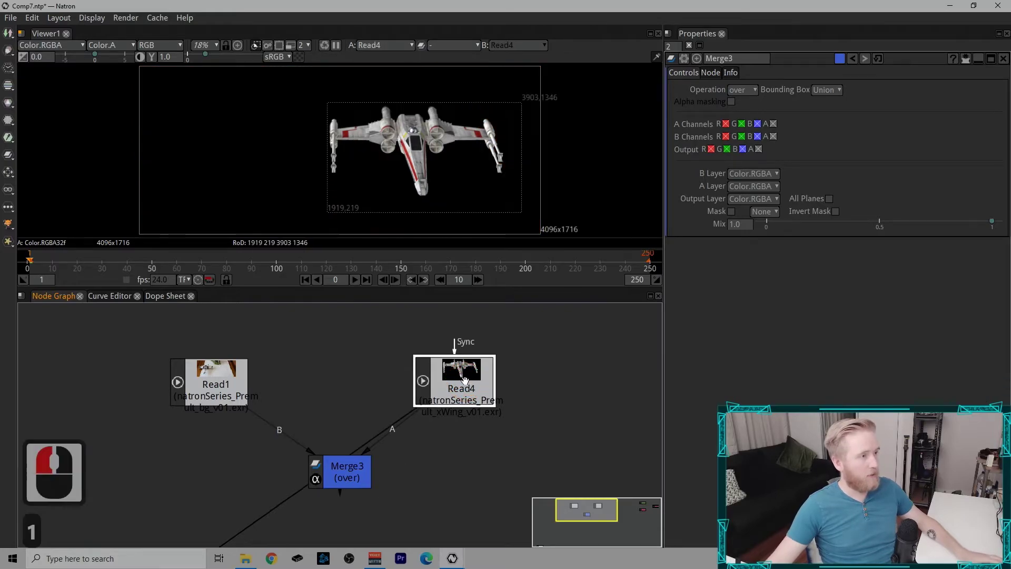
{"action": "left_click", "coordinate": [463, 389]}
{"action": "key", "text": "t"}
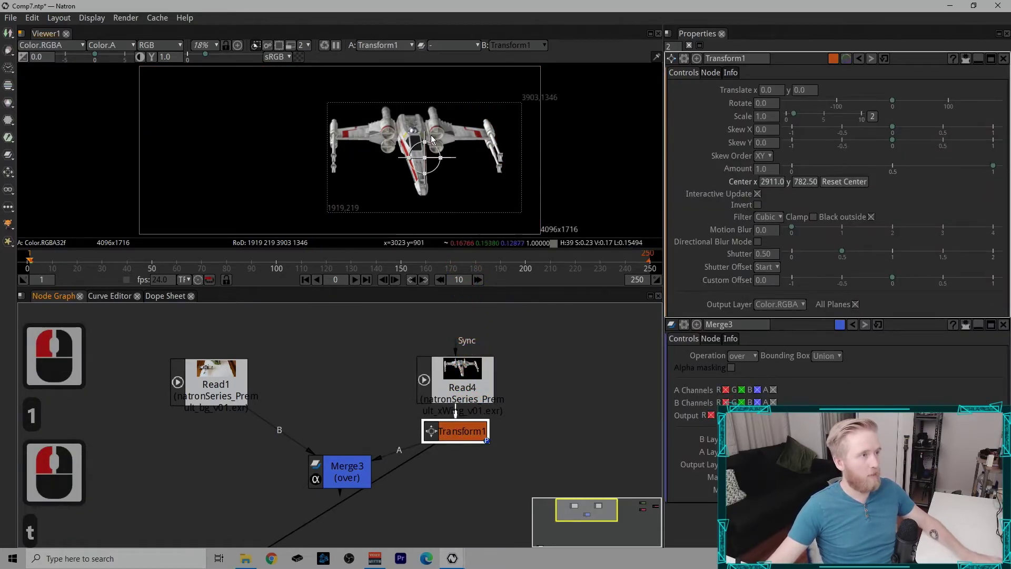
{"action": "left_click_drag", "start_coordinate": [427, 158], "coordinate": [516, 158]}
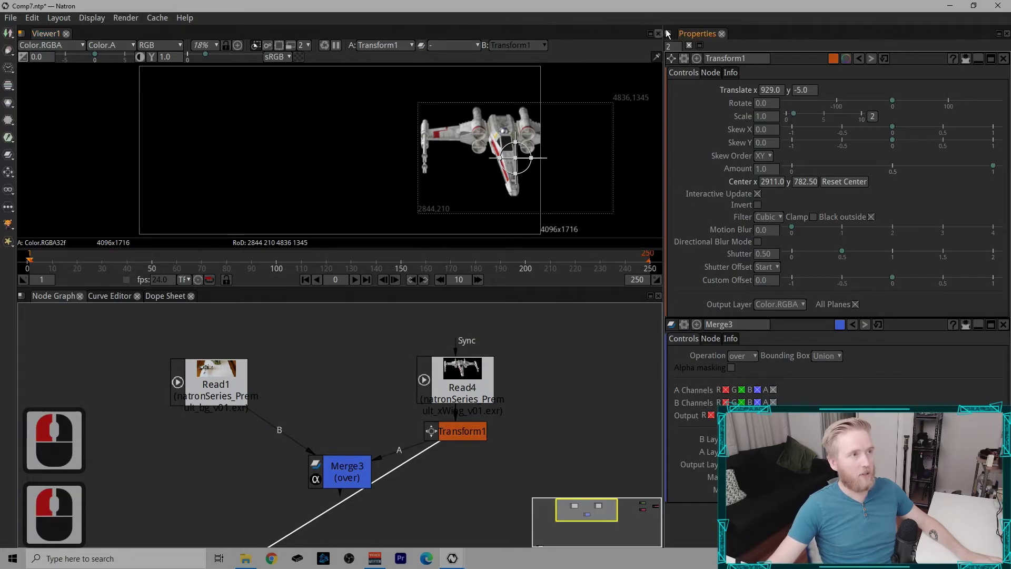
Step: Close all node properties and compare Read1 on its own with Merge3's merged result
{"action": "left_click", "coordinate": [689, 45]}
{"action": "left_click_drag", "start_coordinate": [342, 471], "coordinate": [321, 474]}
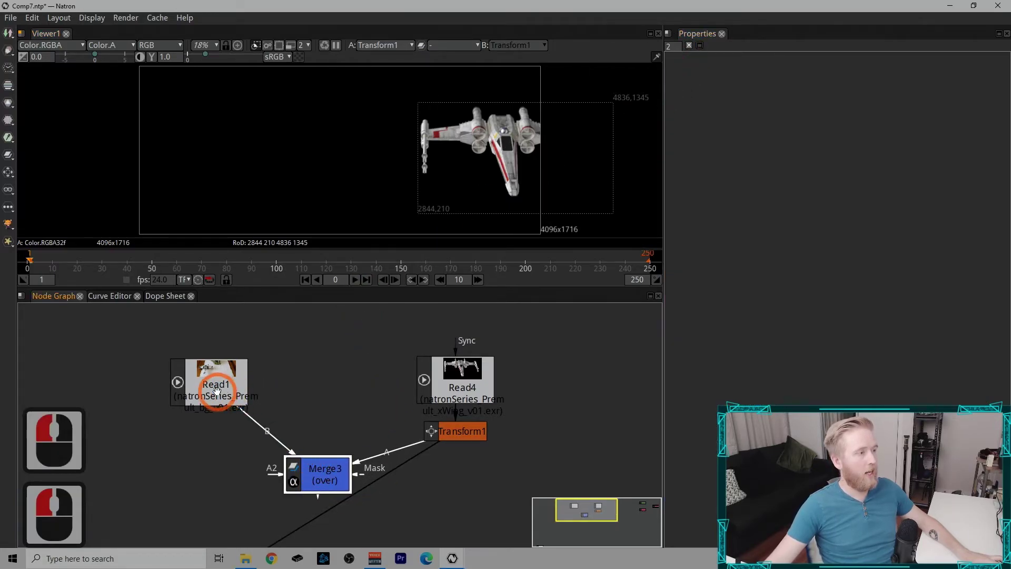
{"action": "left_click", "coordinate": [217, 390]}
{"action": "key", "text": "1"}
{"action": "left_click", "coordinate": [334, 477]}
{"action": "key", "text": "1"}
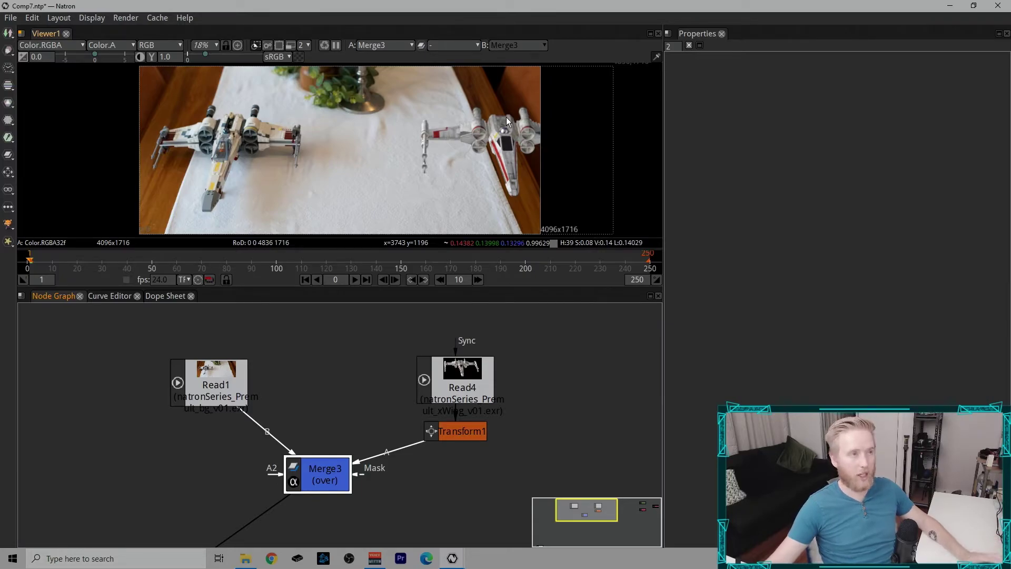
Step: Open Merge3's properties, switch its bounding box to B for comparison, and return it to Union
{"action": "double_click", "coordinate": [331, 478]}
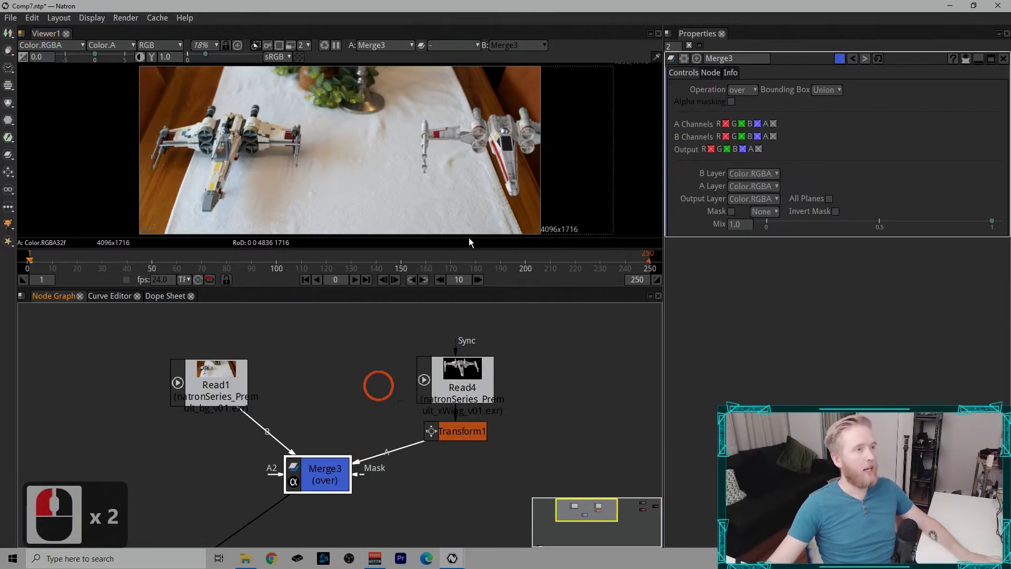
{"action": "left_click", "coordinate": [822, 90]}
{"action": "left_click", "coordinate": [844, 135]}
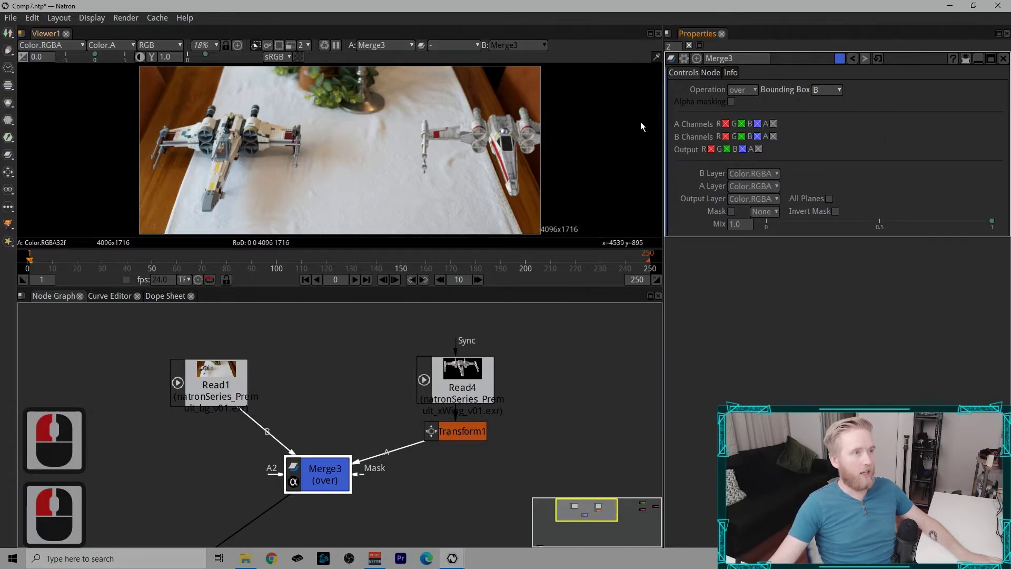
{"action": "left_click", "coordinate": [826, 90]}
{"action": "left_click", "coordinate": [828, 99]}
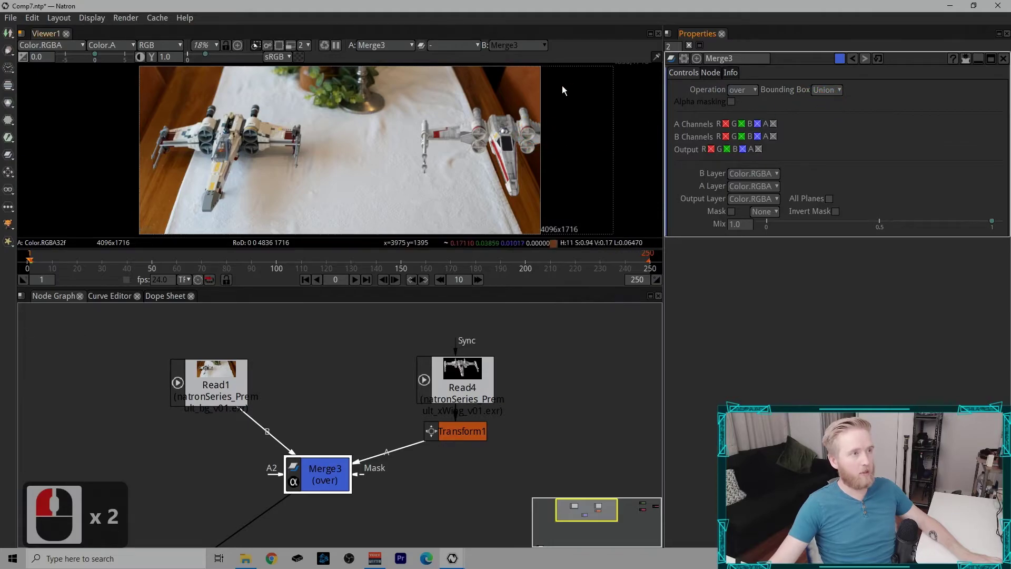
Step: Add a Transform after Merge3 and shift the merged image horizontally to translate x -330
{"action": "left_click", "coordinate": [346, 455]}
{"action": "key", "text": "t"}
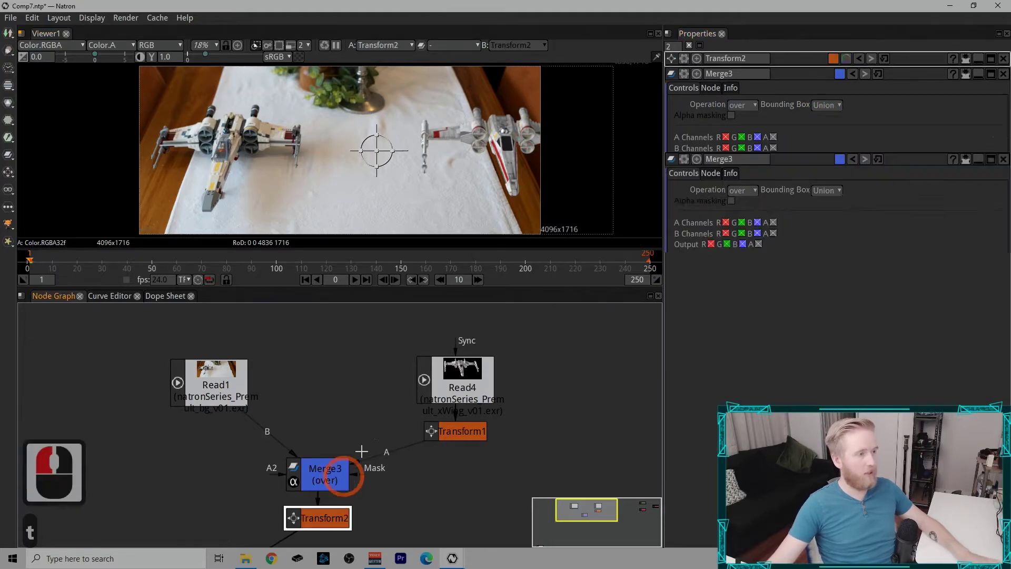
{"action": "left_click", "coordinate": [760, 90]}
{"action": "key", "text": "Down"}
{"action": "key", "text": "Down"}
{"action": "key", "text": "Down"}
{"action": "key", "text": "Down"}
{"action": "key", "text": "Down"}
{"action": "key", "text": "Down"}
{"action": "key", "text": "Down"}
{"action": "key", "text": "Down"}
{"action": "key", "text": "Down"}
{"action": "key", "text": "Down"}
{"action": "key", "text": "Down"}
{"action": "key", "text": "Down"}
{"action": "key", "text": "Down"}
{"action": "key", "text": "Down"}
{"action": "key", "text": "Down"}
{"action": "key", "text": "Down"}
{"action": "key", "text": "Down"}
{"action": "key", "text": "Down"}
{"action": "key", "text": "Down"}
{"action": "key", "text": "Down"}
{"action": "key", "text": "Down"}
{"action": "key", "text": "Down"}
{"action": "key", "text": "Down"}
{"action": "key", "text": "Down"}
{"action": "key", "text": "Down"}
{"action": "key", "text": "Down"}
{"action": "key", "text": "Down"}
{"action": "key", "text": "Down"}
{"action": "key", "text": "Down"}
{"action": "key", "text": "Down"}
{"action": "key", "text": "Down"}
{"action": "key", "text": "Down"}
{"action": "key", "text": "Down"}
{"action": "key", "text": "Right"}
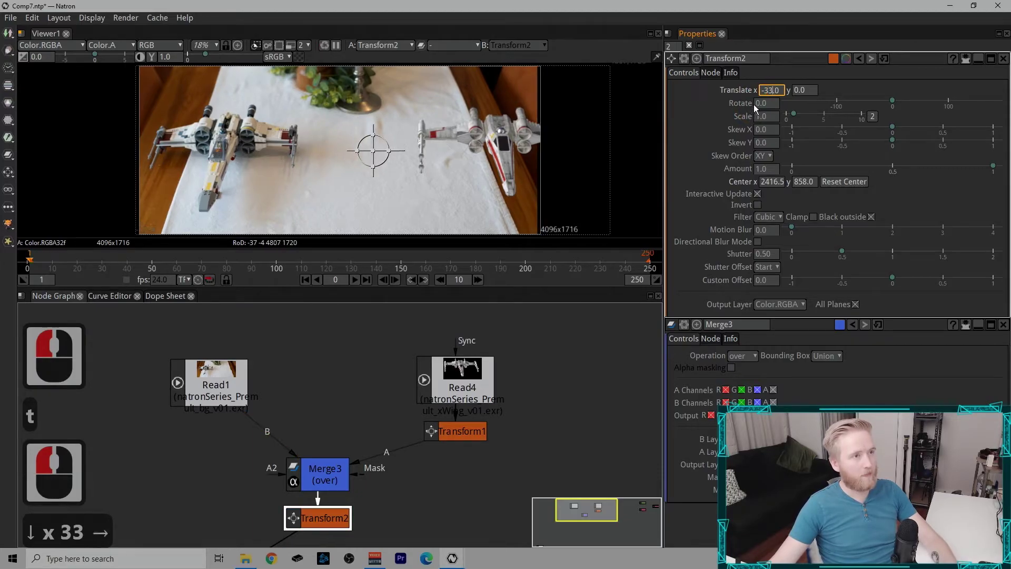
{"action": "left_click", "coordinate": [711, 118]}
{"action": "left_click", "coordinate": [542, 136]}
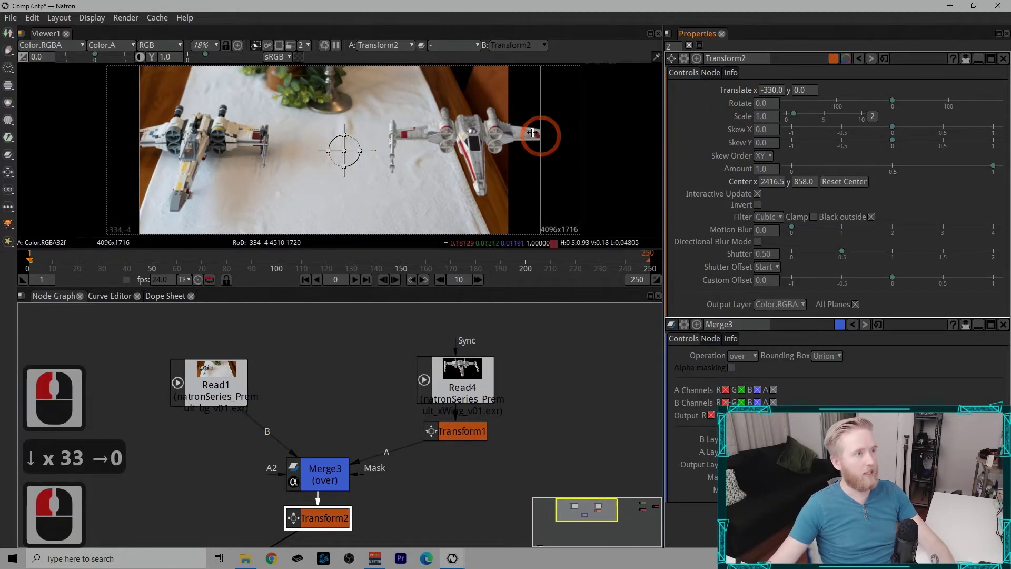
Step: Shift the merged image farther by setting Transform2's translate x to -730
{"action": "double_click", "coordinate": [772, 90]}
{"action": "left_click", "coordinate": [775, 90]}
{"action": "key", "text": "Left"}
{"action": "key", "text": "Down"}
{"action": "key", "text": "Down"}
{"action": "key", "text": "Down"}
{"action": "key", "text": "Down"}
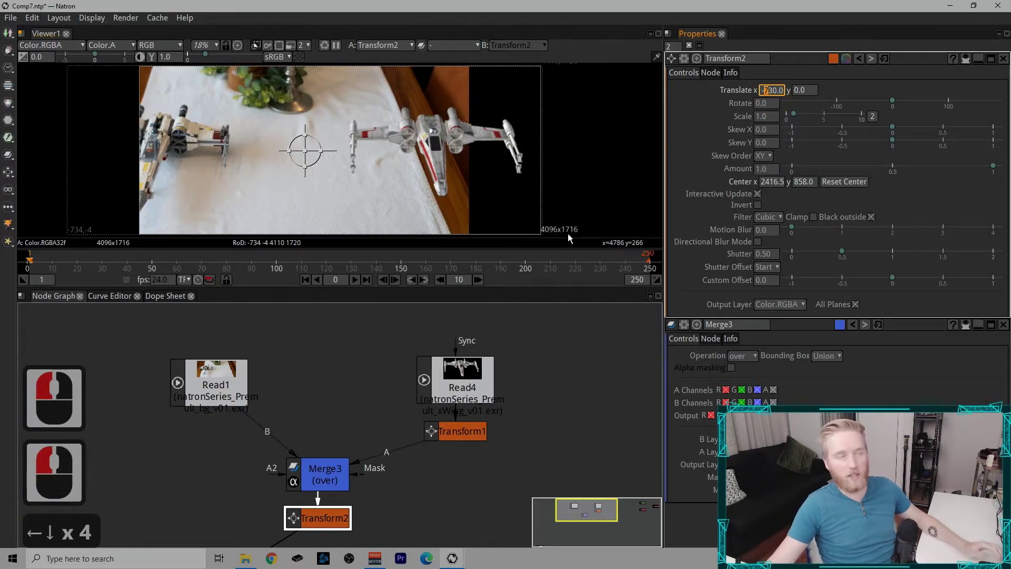
Step: Set Merge3's bounding box to B and examine where the X-wing is cut off at the background's edge
{"action": "double_click", "coordinate": [338, 477]}
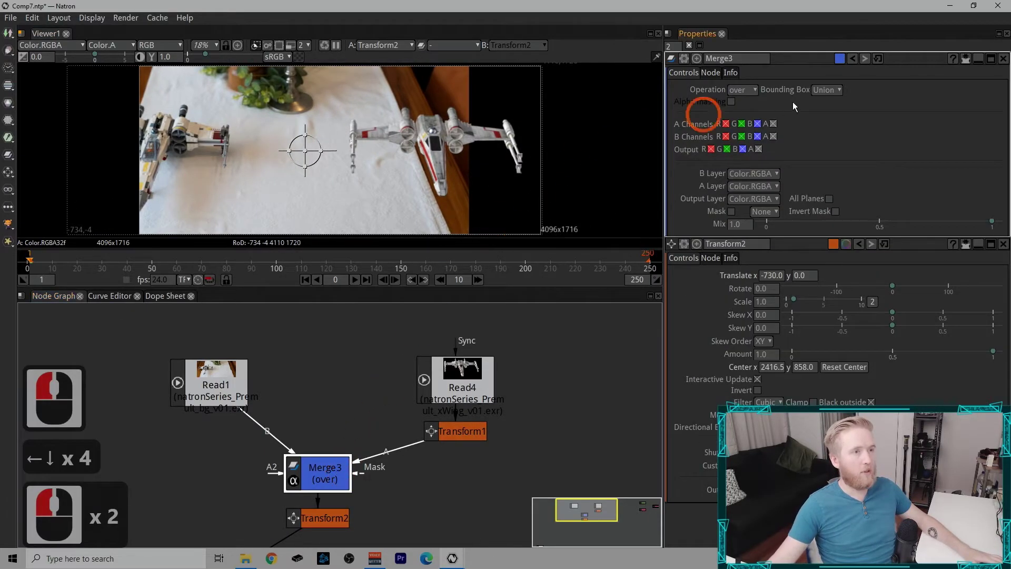
{"action": "left_click", "coordinate": [837, 91]}
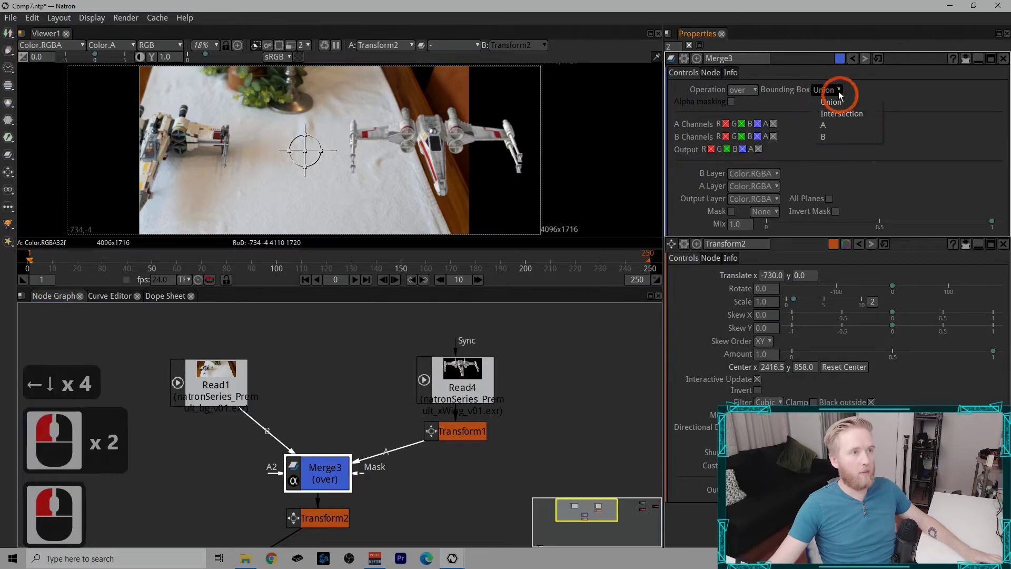
{"action": "left_click", "coordinate": [825, 137]}
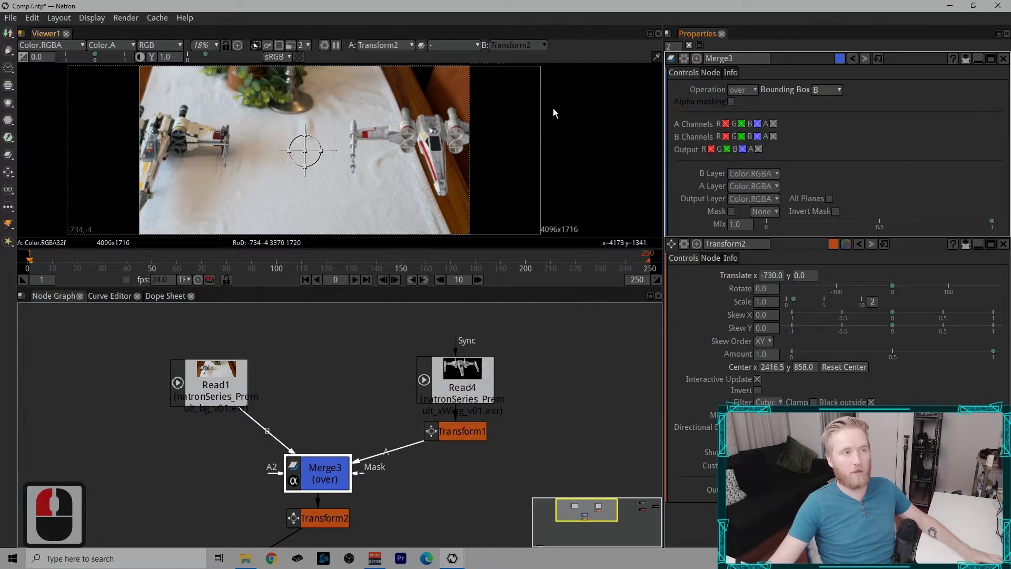
{"action": "scroll", "coordinate": [512, 97], "scroll_direction": "up", "scroll_amount": 3}
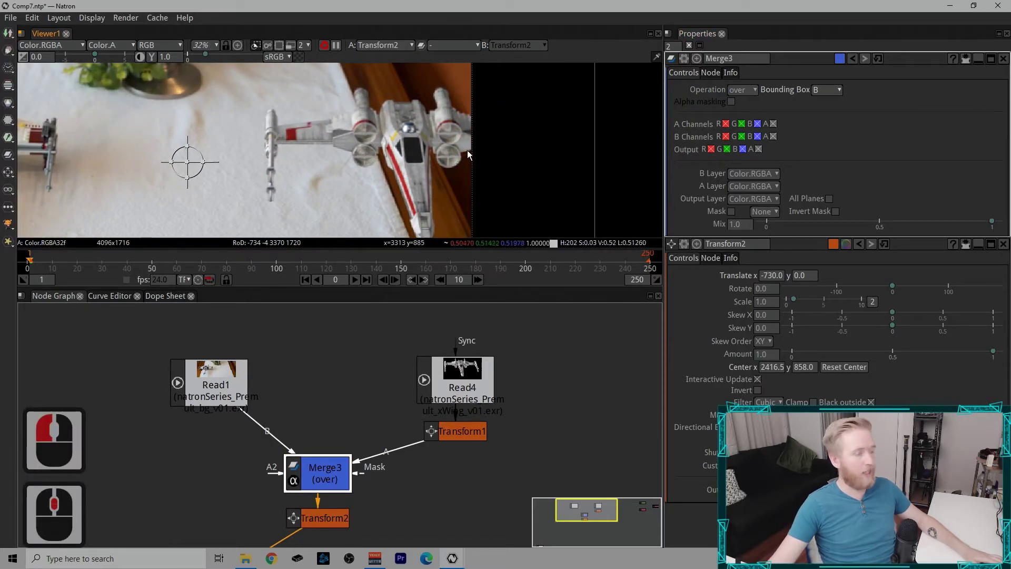
{"action": "scroll", "coordinate": [467, 157], "scroll_direction": "down", "scroll_amount": 3}
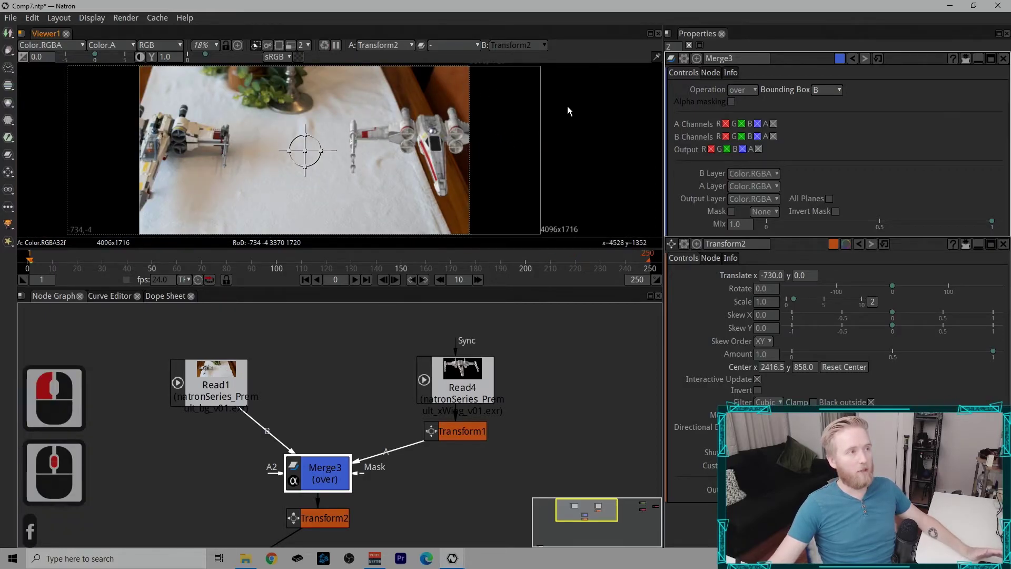
{"action": "left_click_drag", "start_coordinate": [469, 101], "coordinate": [493, 114]}
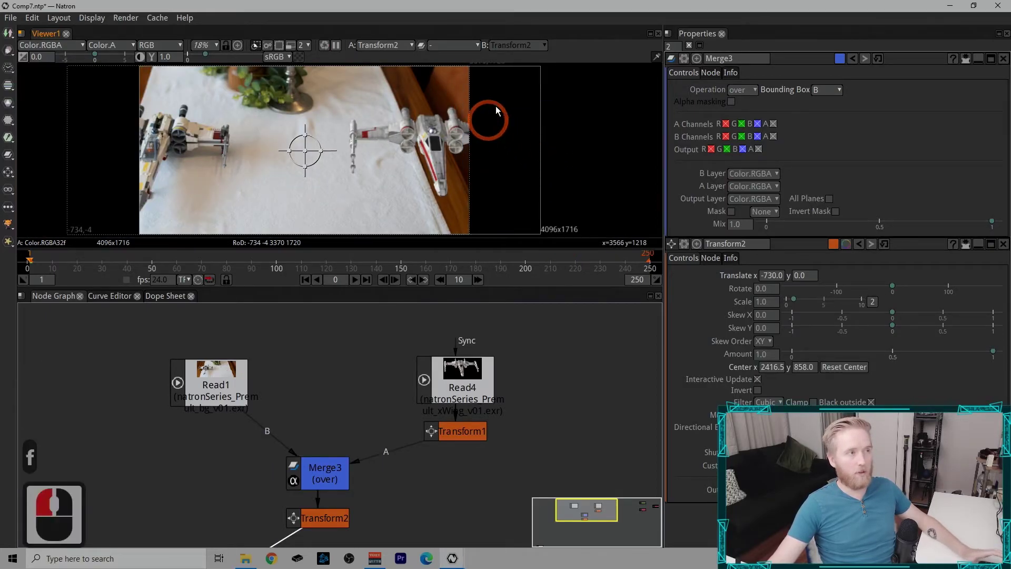
{"action": "left_click_drag", "start_coordinate": [475, 80], "coordinate": [571, 169]}
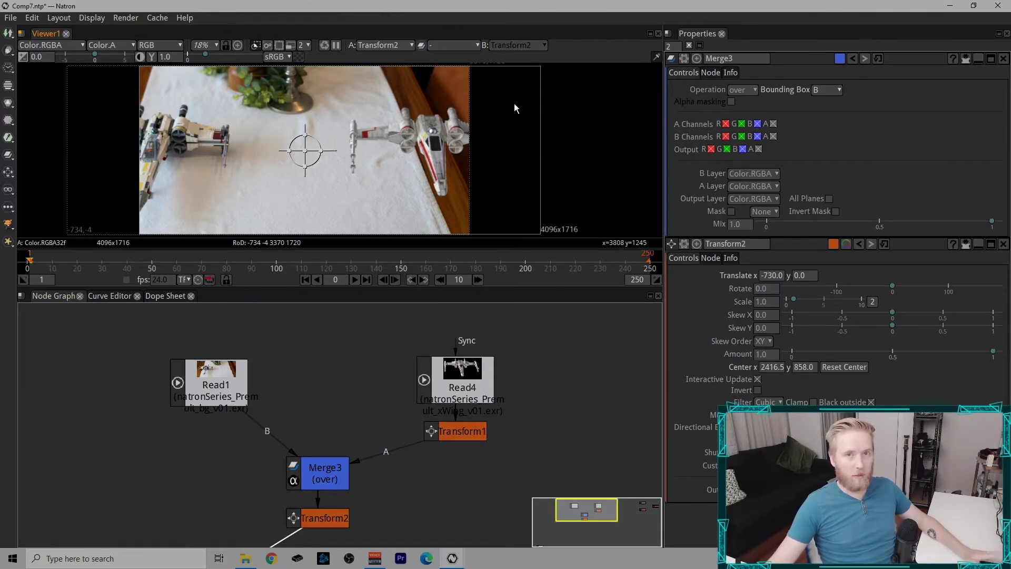
{"action": "scroll", "coordinate": [423, 153], "scroll_direction": "up", "scroll_amount": 2}
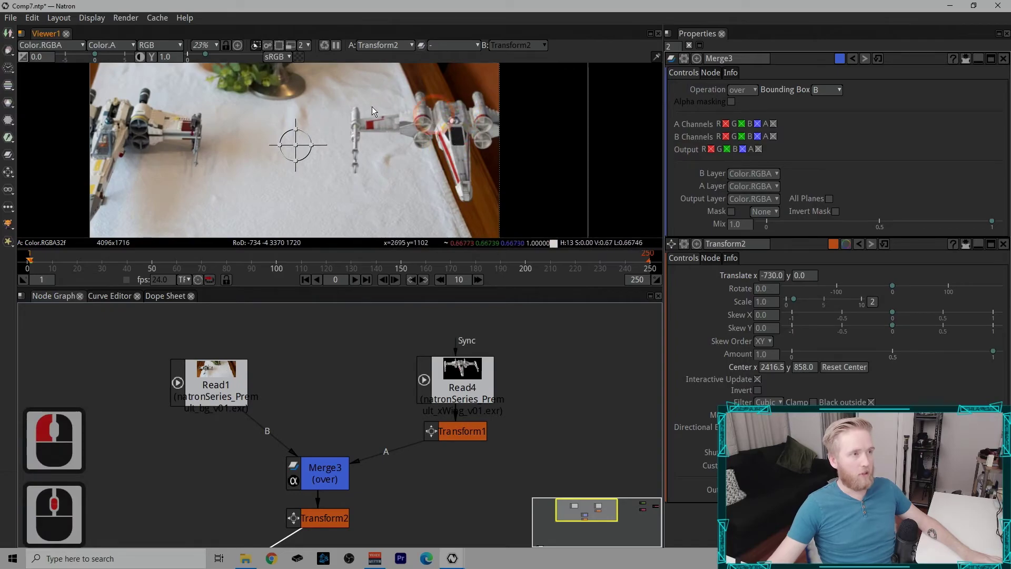
Step: Delete the Transform below Merge3 and undo the deletion
{"action": "left_click", "coordinate": [337, 515]}
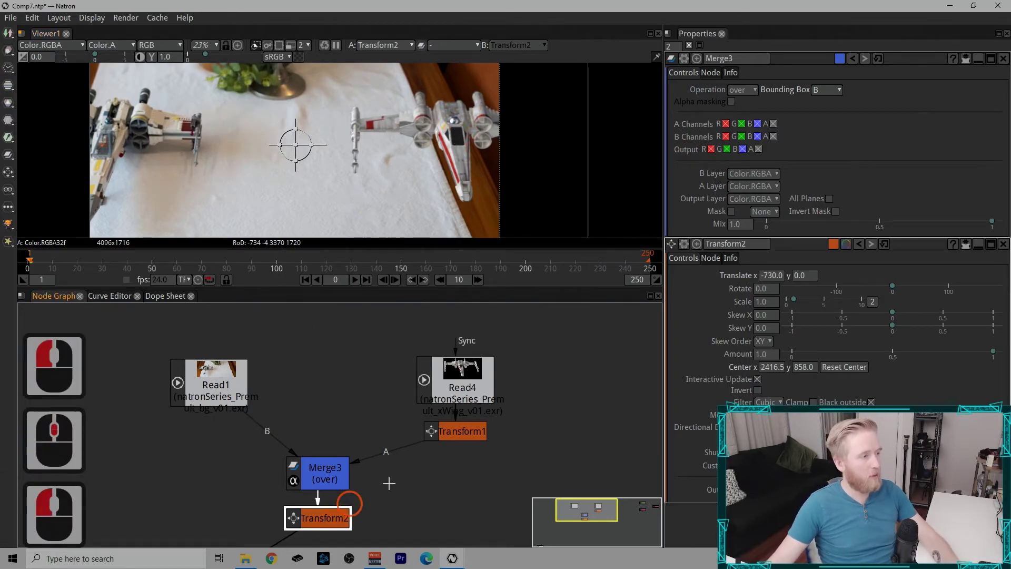
{"action": "key", "text": "BackSpace"}
{"action": "left_click", "coordinate": [430, 433]}
{"action": "key", "text": "ctrl+z"}
{"action": "key", "text": "ctrl+z"}
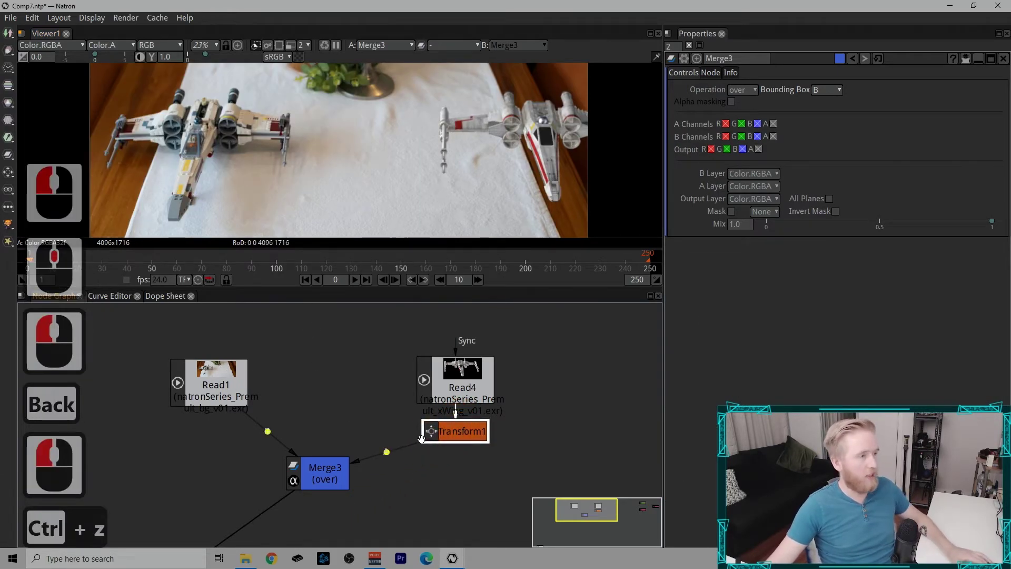
Step: View Transform2's output and set Merge3's bounding box to A
{"action": "left_click", "coordinate": [337, 491]}
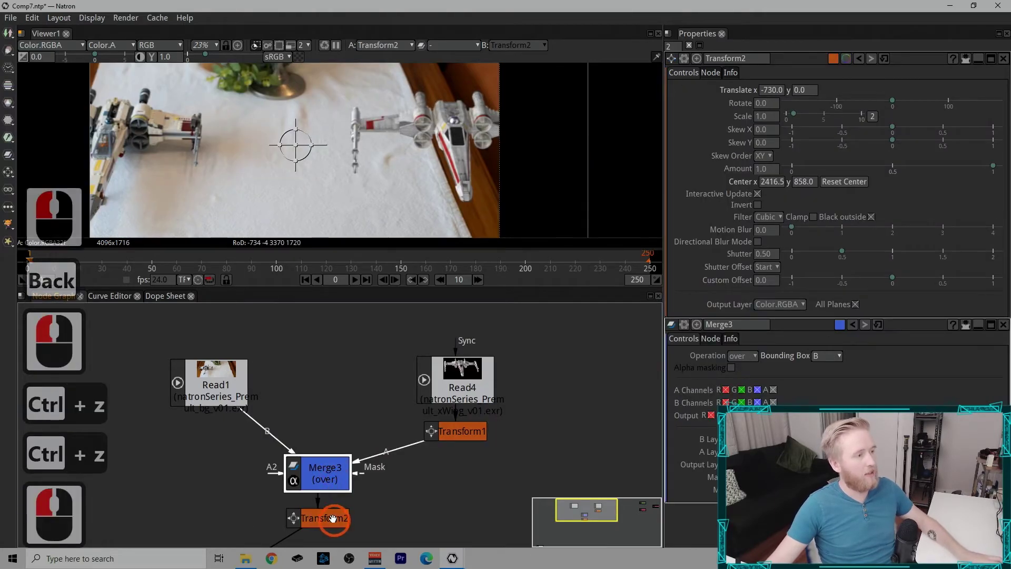
{"action": "left_click", "coordinate": [319, 518]}
{"action": "key", "text": "1"}
{"action": "double_click", "coordinate": [329, 466]}
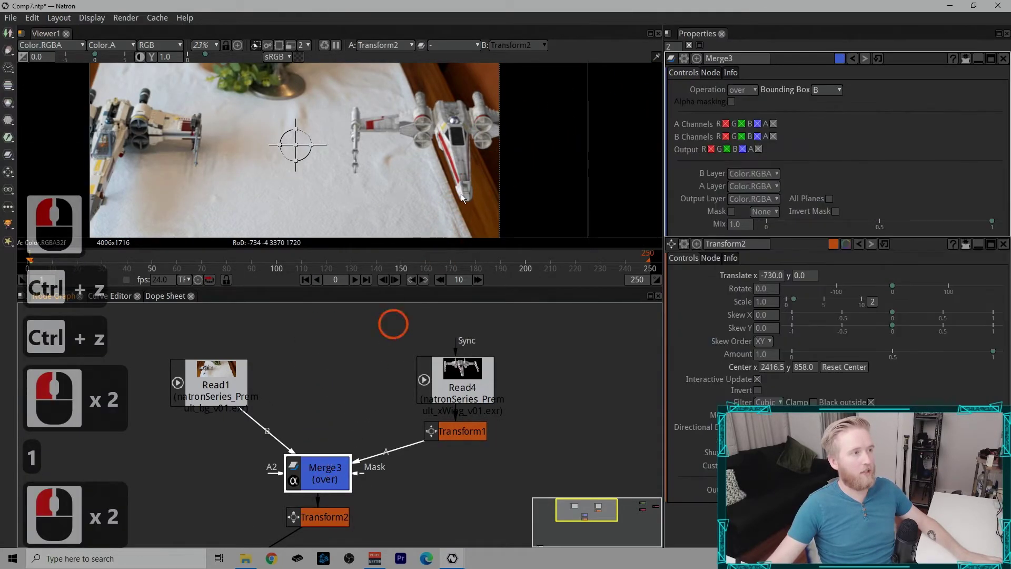
{"action": "left_click", "coordinate": [507, 169]}
{"action": "scroll", "coordinate": [464, 184], "scroll_direction": "down", "scroll_amount": 2}
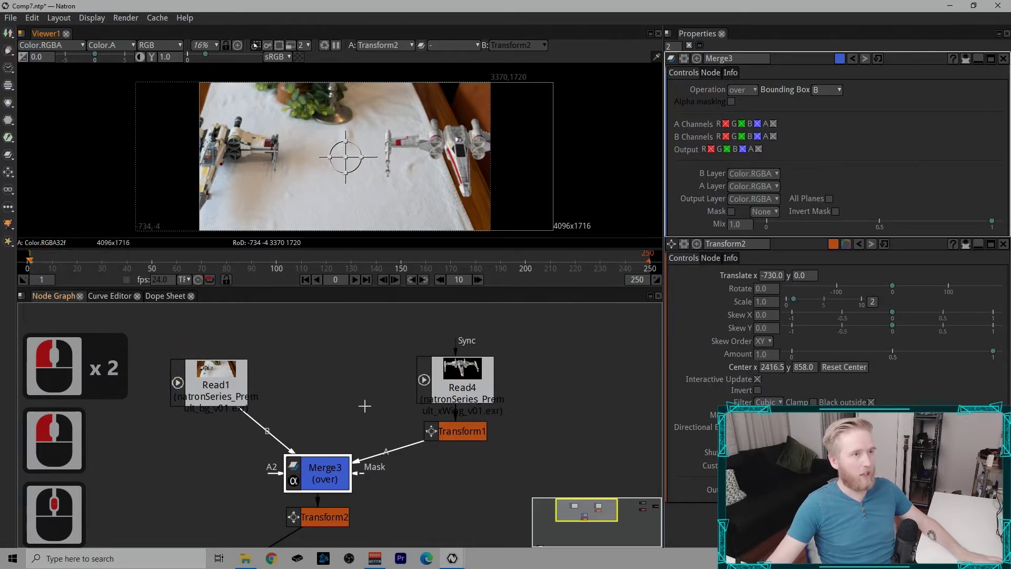
{"action": "left_click", "coordinate": [825, 90]}
{"action": "left_click", "coordinate": [830, 128]}
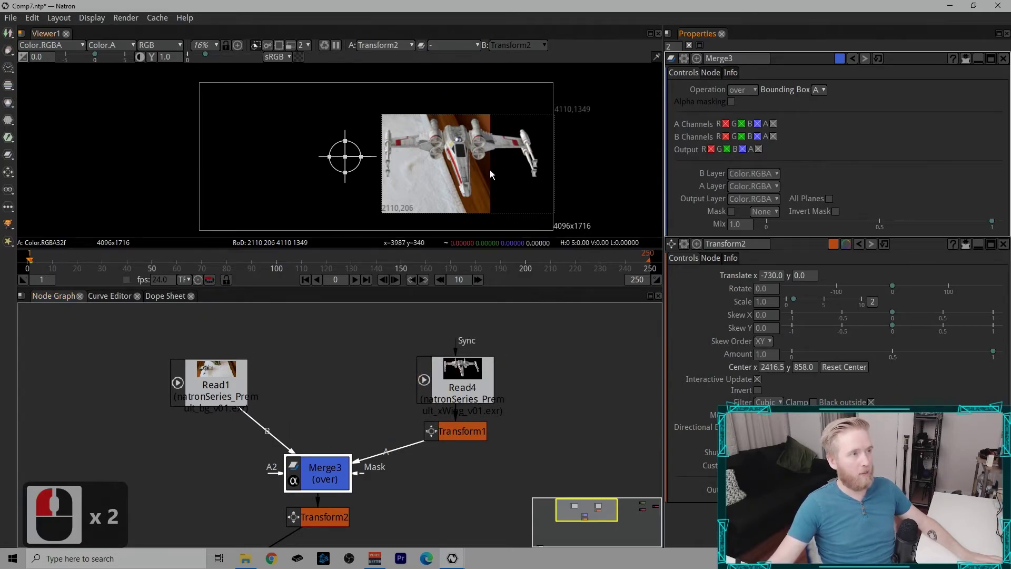
Step: Try the Intersection bounding box on Merge3 and return it to Union
{"action": "left_click", "coordinate": [818, 90]}
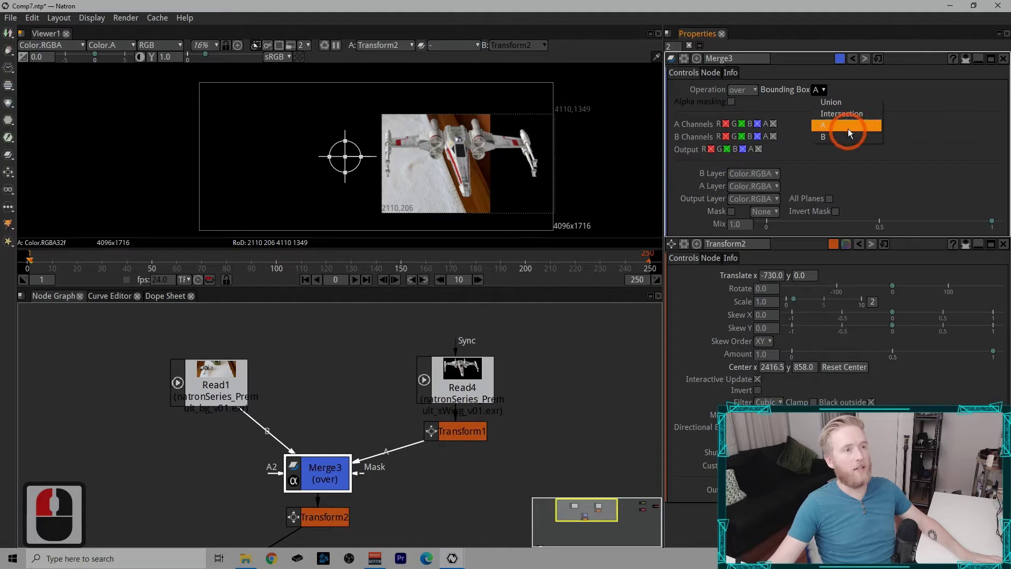
{"action": "left_click", "coordinate": [855, 113]}
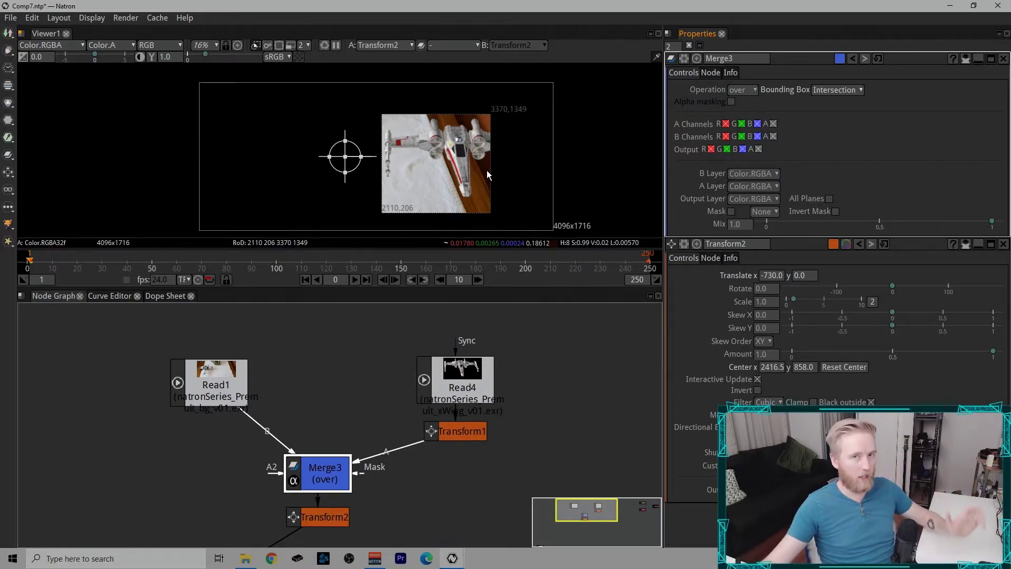
{"action": "double_click", "coordinate": [818, 114]}
{"action": "left_click", "coordinate": [836, 94]}
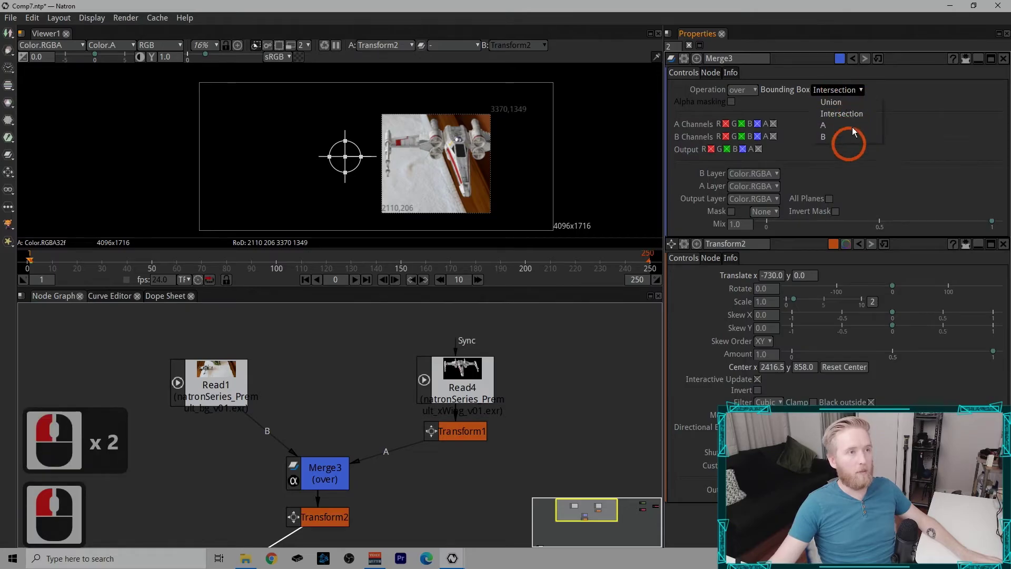
{"action": "left_click", "coordinate": [836, 94]}
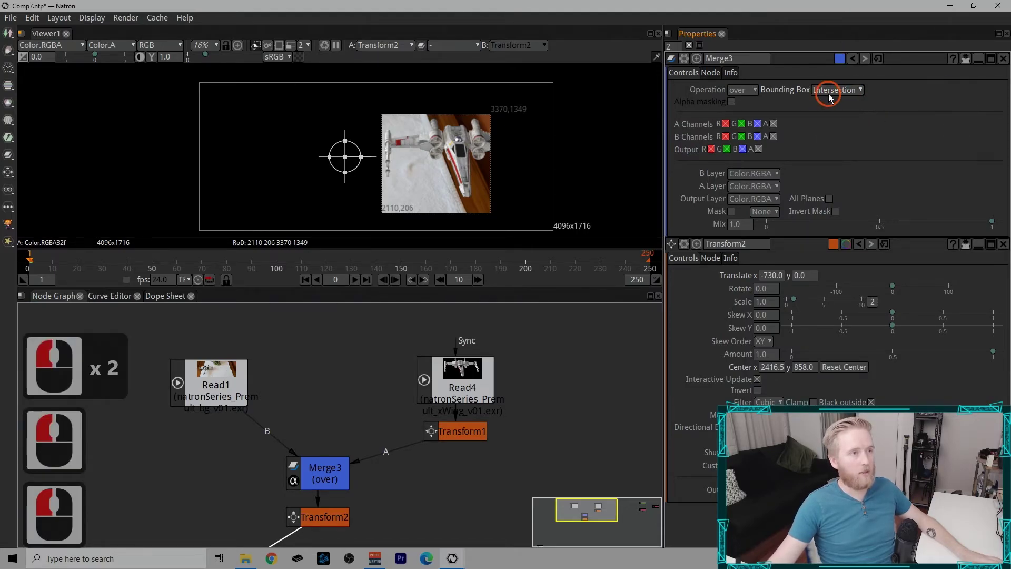
{"action": "left_click", "coordinate": [837, 95]}
{"action": "left_click", "coordinate": [836, 103]}
Step: Delete the Transform1 and Transform2 nodes so Read4 connects straight into Merge3
{"action": "left_click", "coordinate": [431, 430]}
{"action": "key", "text": "BackSpace"}
{"action": "left_click", "coordinate": [357, 504]}
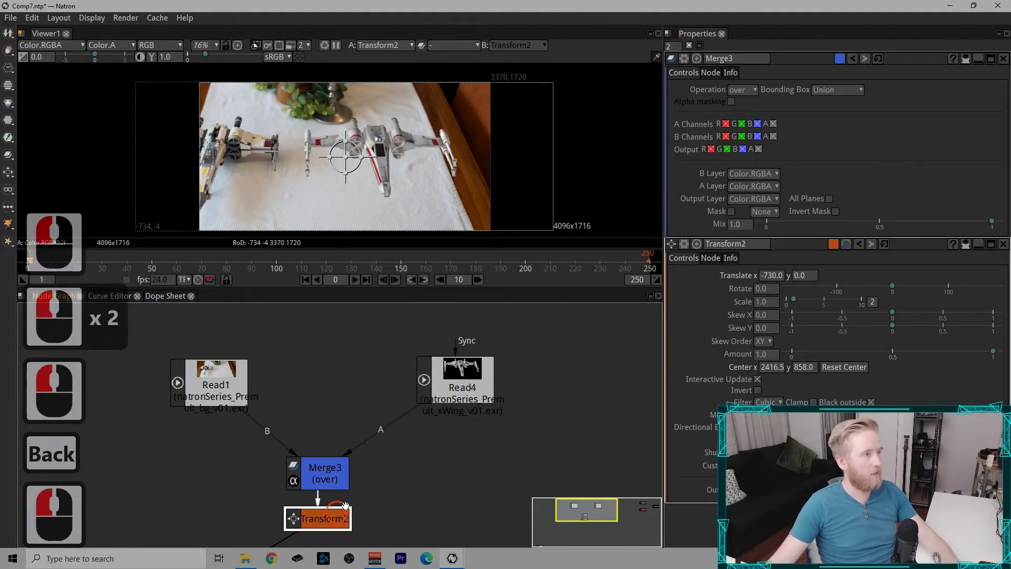
{"action": "key", "text": "BackSpace"}
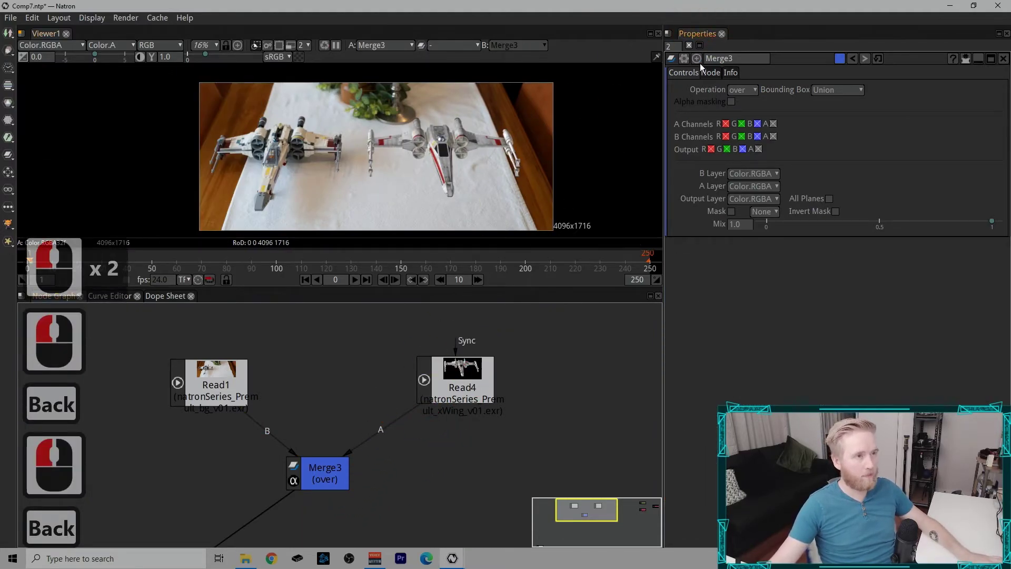
Step: Try Merge3's average operation with alpha masking toggled on and off, and restore the over operation
{"action": "left_click", "coordinate": [743, 90]}
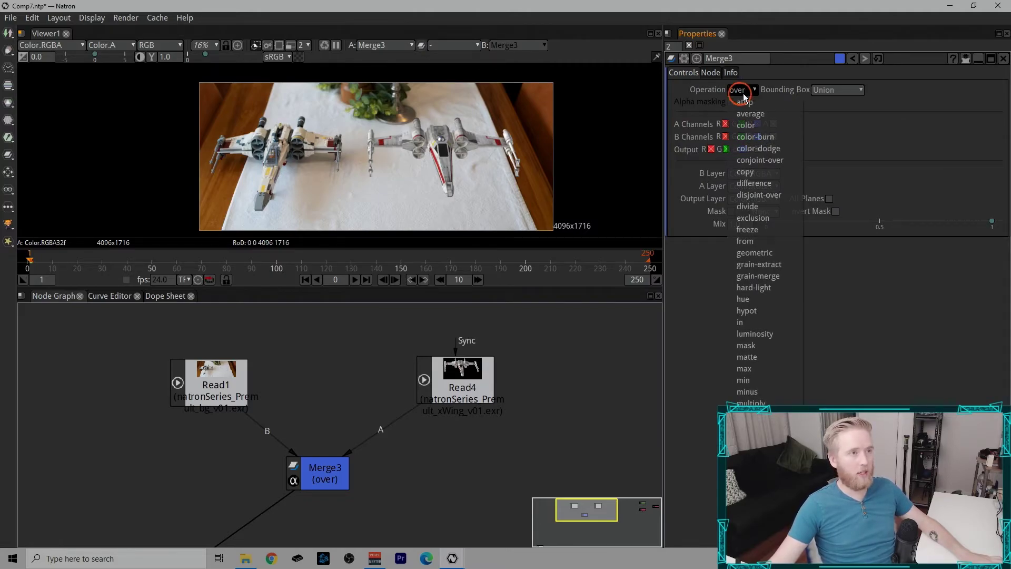
{"action": "left_click", "coordinate": [756, 114]}
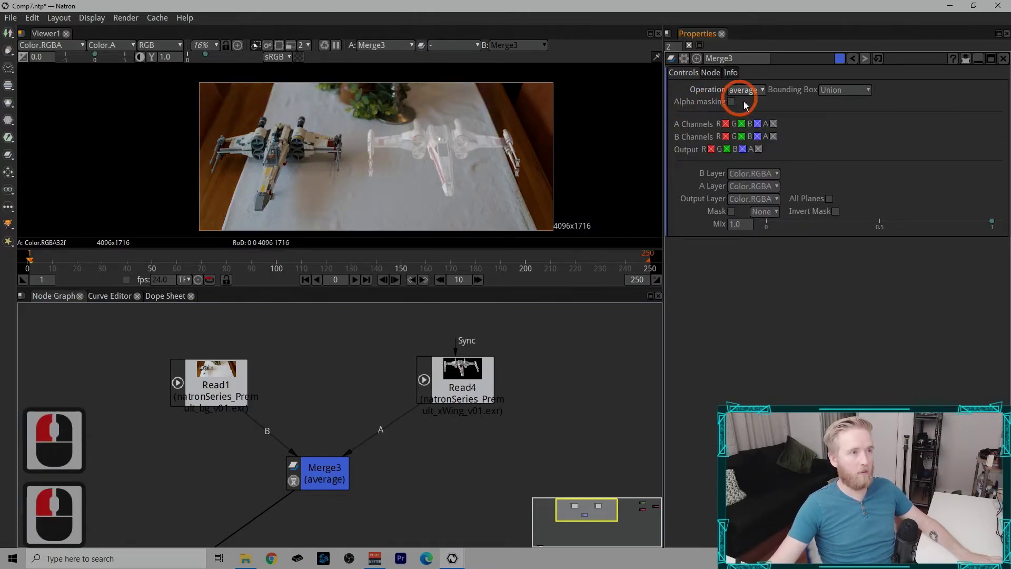
{"action": "left_click", "coordinate": [732, 102]}
{"action": "left_click", "coordinate": [731, 102]}
{"action": "left_click", "coordinate": [732, 102]}
{"action": "left_click", "coordinate": [732, 102]}
{"action": "left_click", "coordinate": [732, 102]}
{"action": "left_click", "coordinate": [732, 102]}
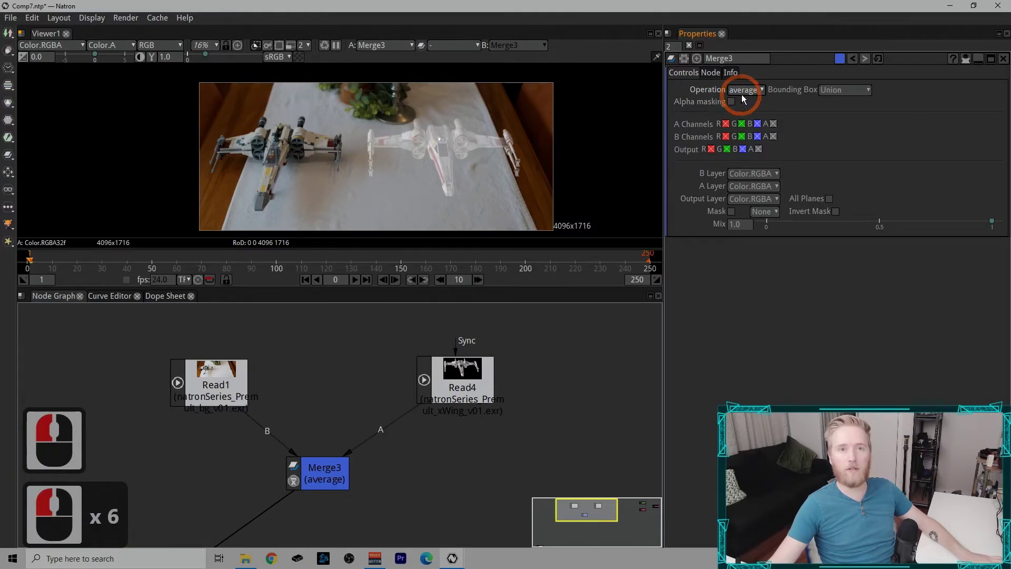
{"action": "left_click", "coordinate": [747, 89]}
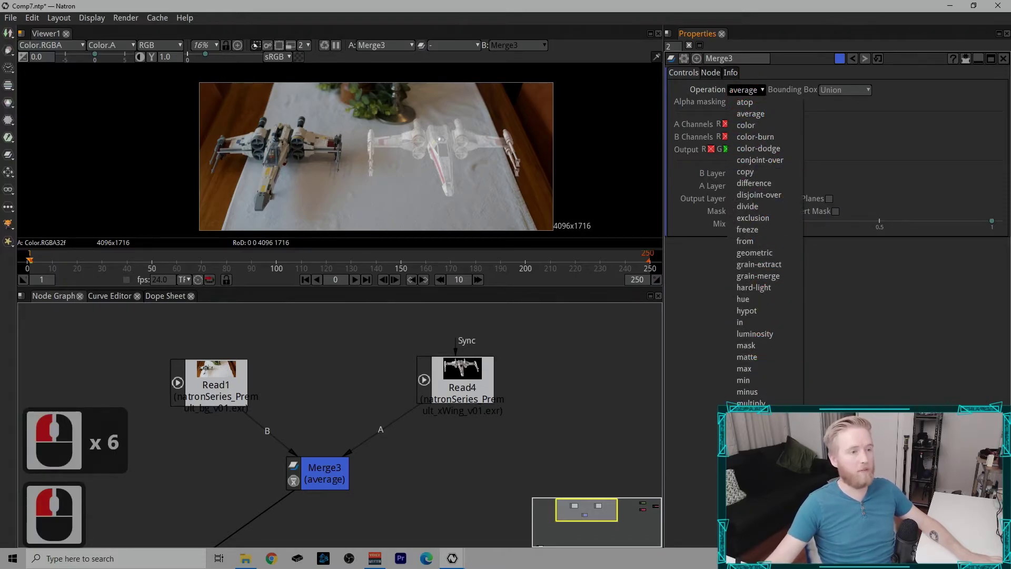
{"action": "left_click", "coordinate": [745, 426]}
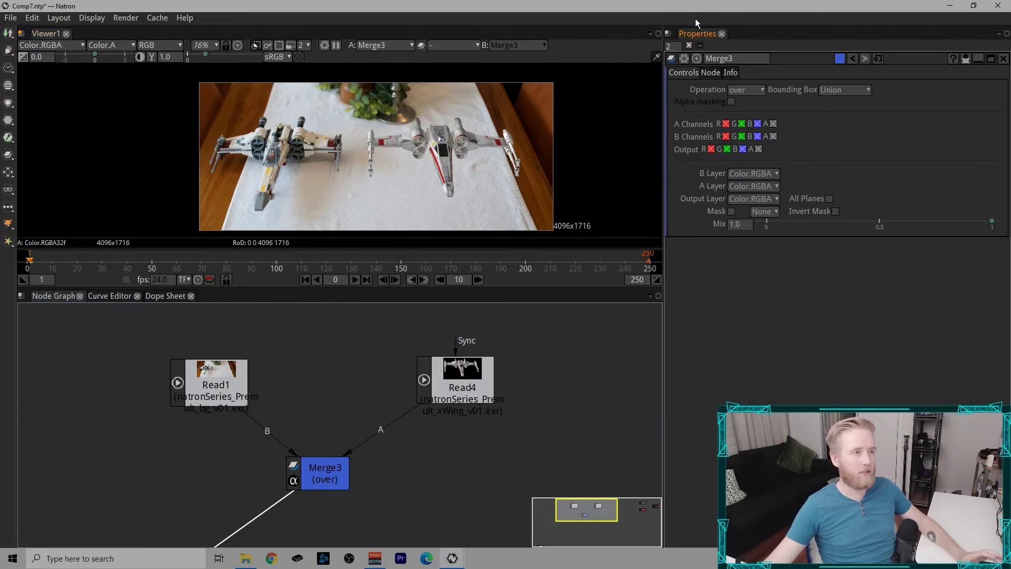
Step: Disable green in Merge3's A channels and inspect the X-wing in the green channel view
{"action": "left_click", "coordinate": [742, 123]}
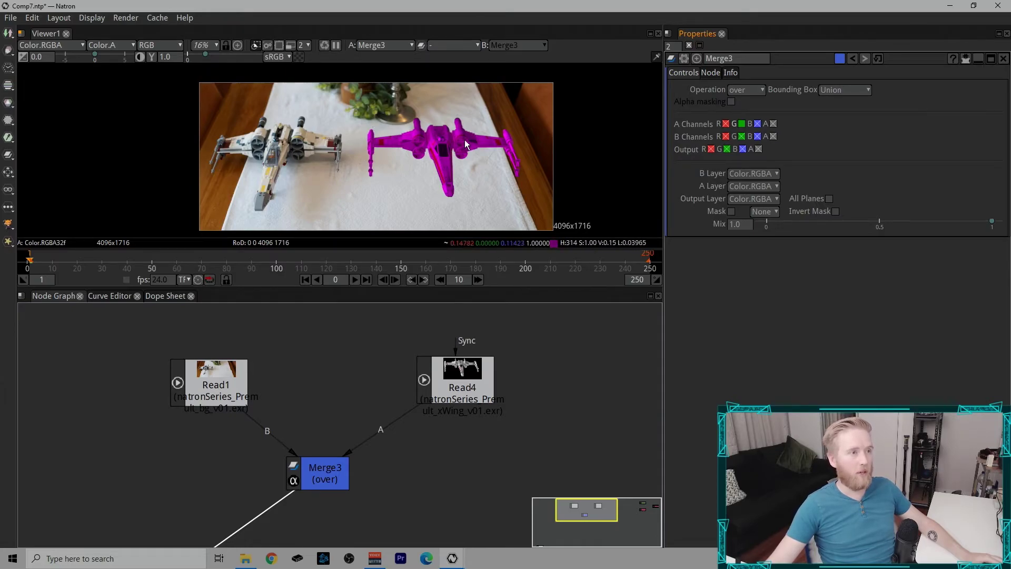
{"action": "left_click", "coordinate": [454, 159]}
{"action": "key", "text": "g"}
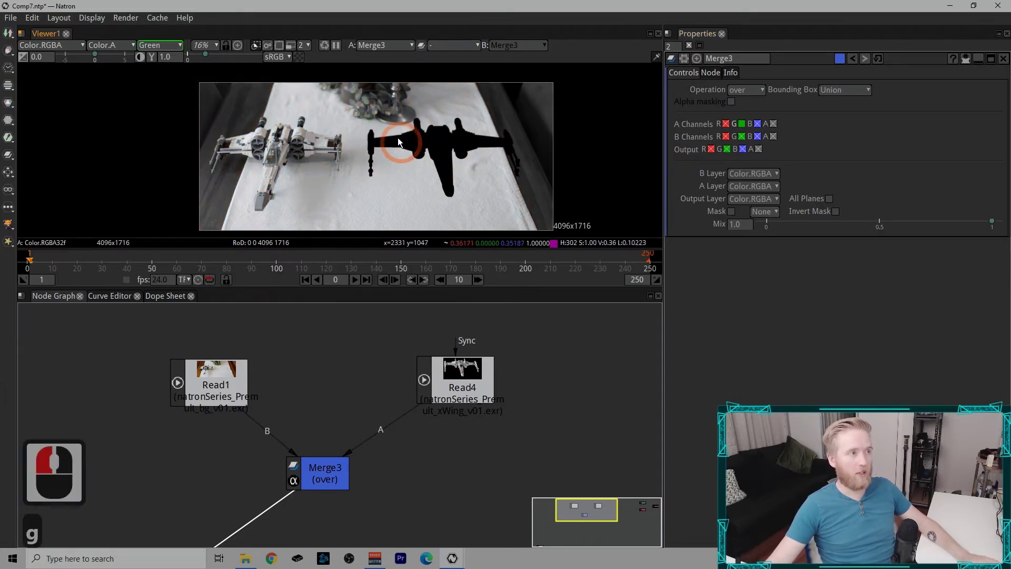
Step: Disable alpha in Merge3's A channels and inspect the X-wing in the green, red and blue channel views
{"action": "left_click", "coordinate": [773, 124]}
{"action": "left_click", "coordinate": [285, 150]}
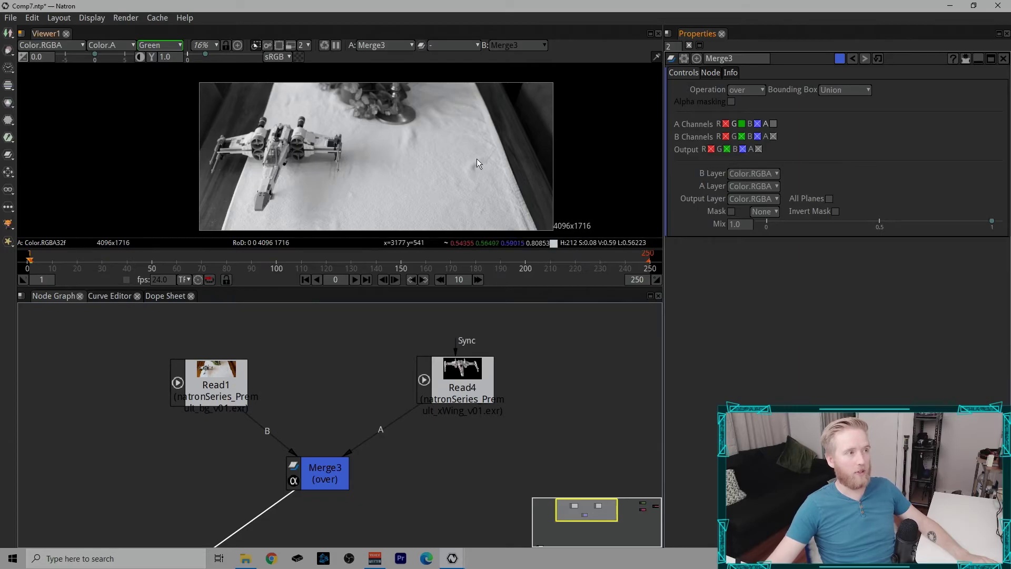
{"action": "key", "text": "r"}
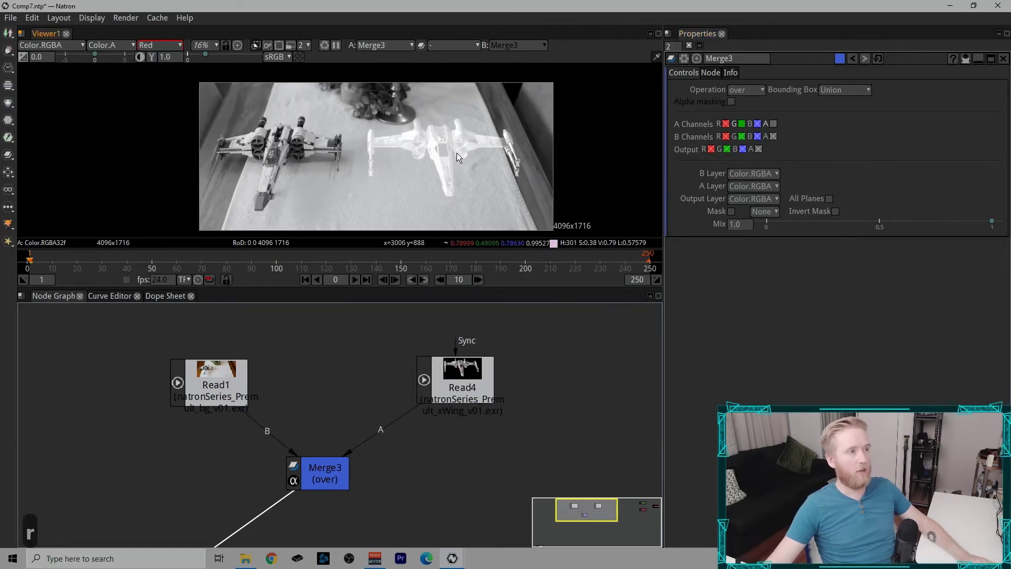
{"action": "key", "text": "b"}
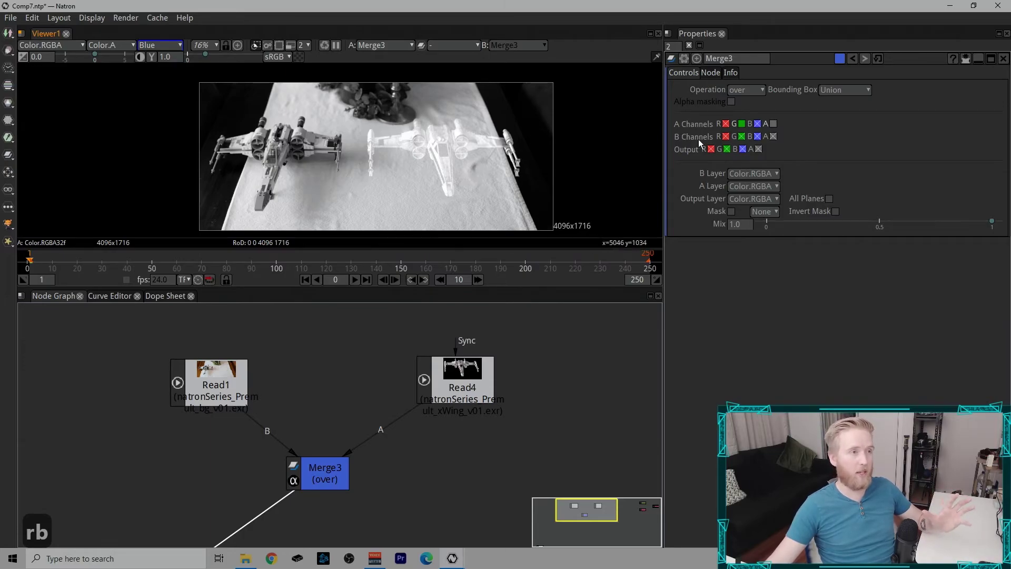
Step: Toggle Merge3's A-input alpha for comparison, re-enable all A channels and restore the RGB view
{"action": "left_click", "coordinate": [773, 125]}
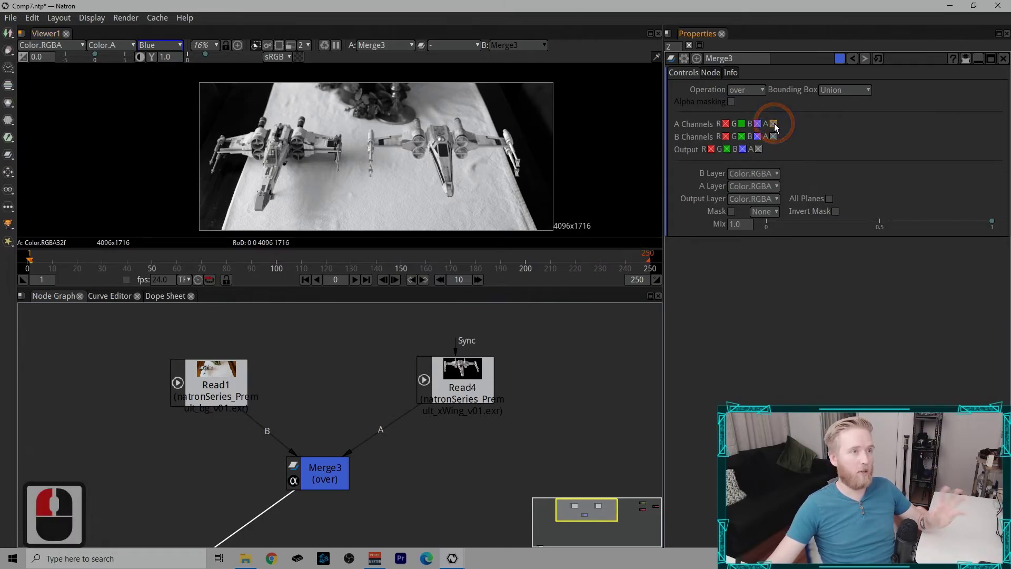
{"action": "left_click", "coordinate": [773, 124]}
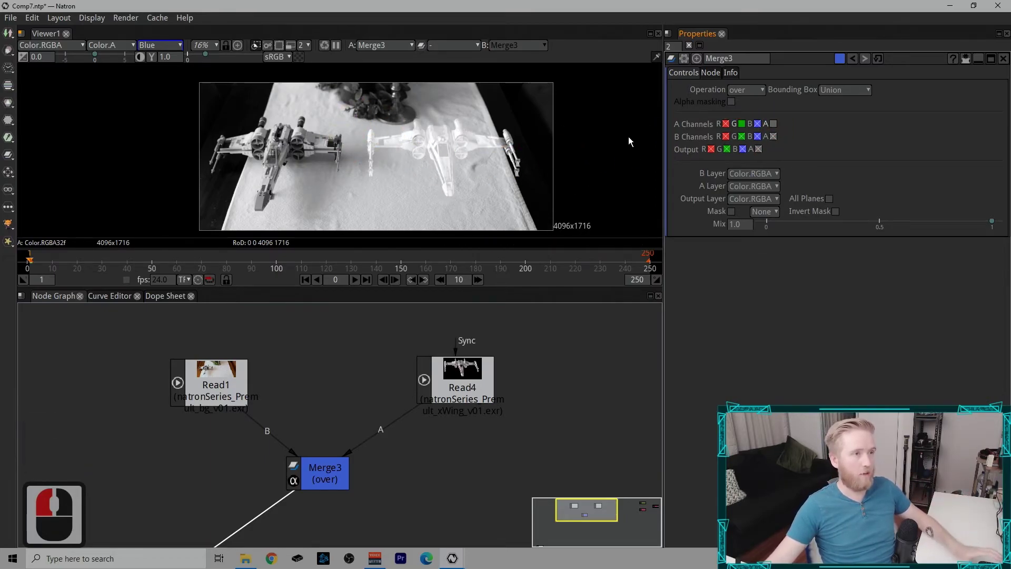
{"action": "left_click", "coordinate": [773, 124]}
{"action": "key", "text": "b"}
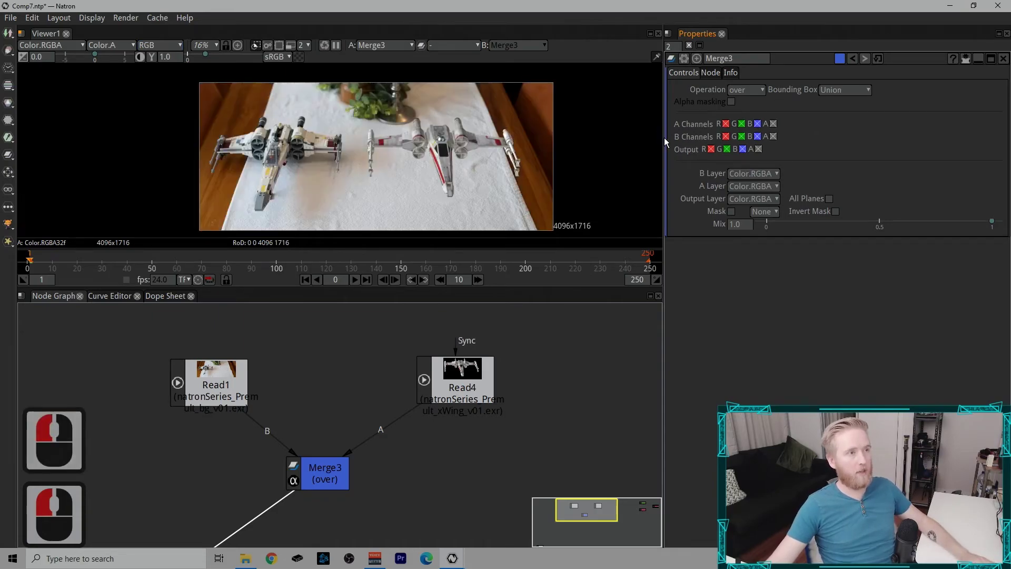
Step: Disable green in Merge3's B channels, inspect the green channel view, and restore both the channel and the RGB view
{"action": "left_click", "coordinate": [743, 137]}
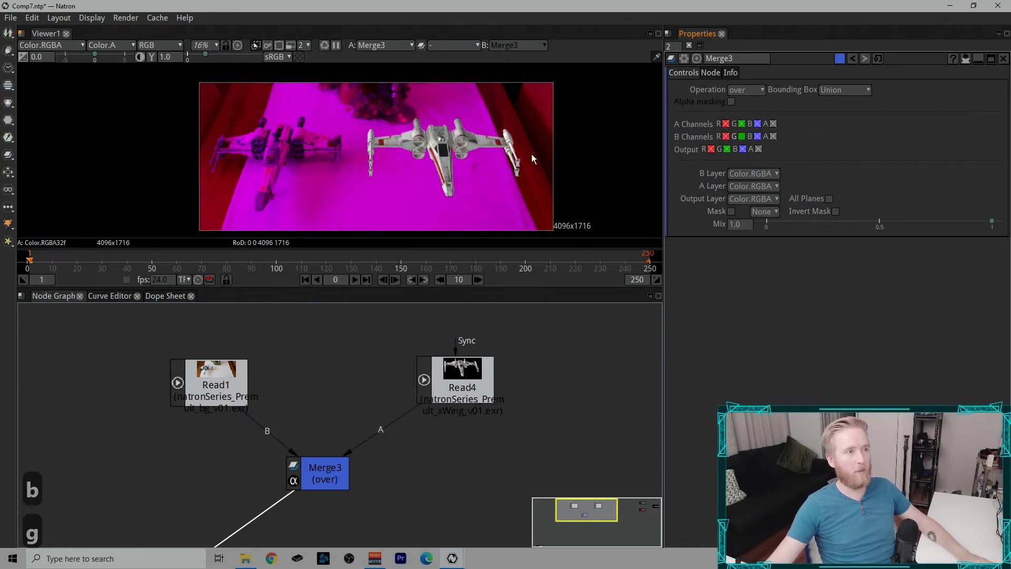
{"action": "left_click", "coordinate": [375, 167]}
{"action": "key", "text": "g"}
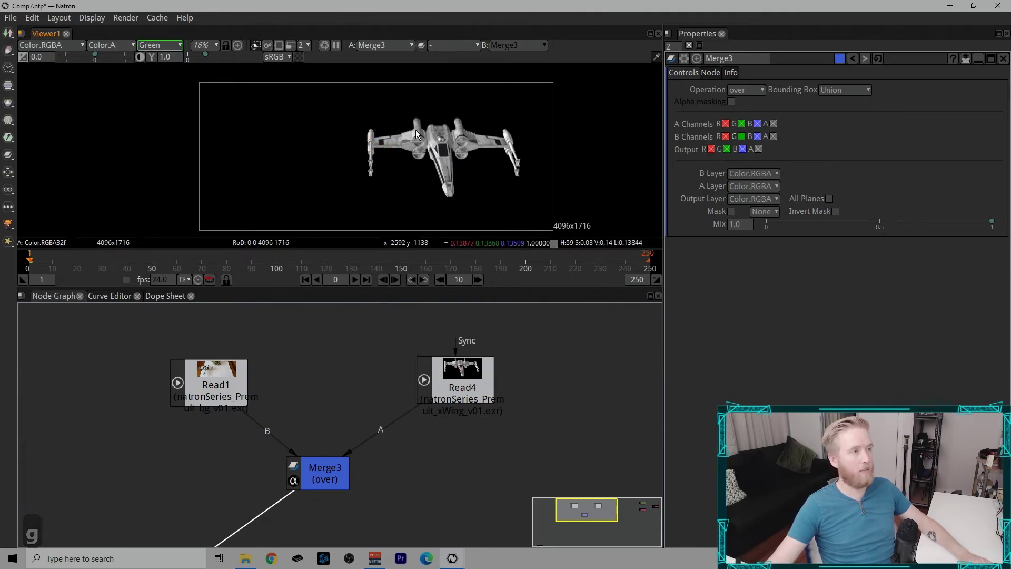
{"action": "key", "text": "g"}
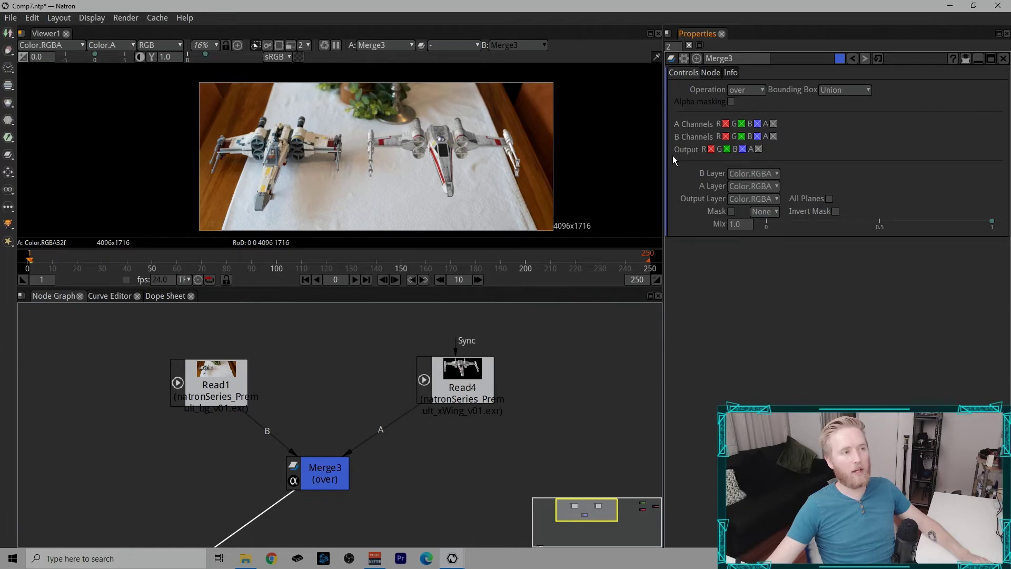
Step: Disable the red, green, blue and alpha output channels of Merge3 and view the node's result
{"action": "left_click", "coordinate": [727, 149]}
{"action": "left_click", "coordinate": [711, 149]}
{"action": "left_click", "coordinate": [742, 149]}
{"action": "left_click", "coordinate": [759, 149]}
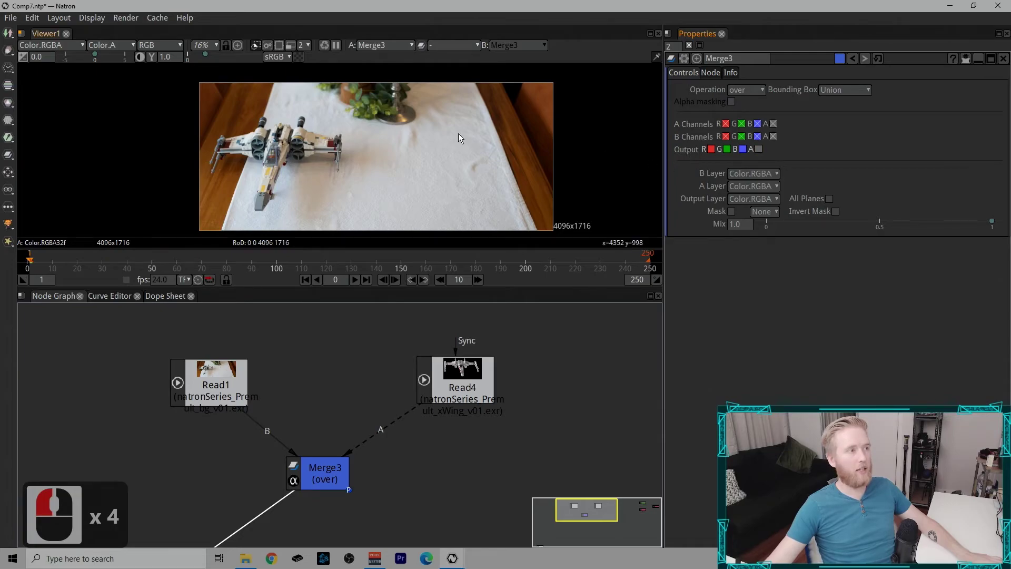
{"action": "left_click", "coordinate": [334, 465]}
{"action": "key", "text": "1"}
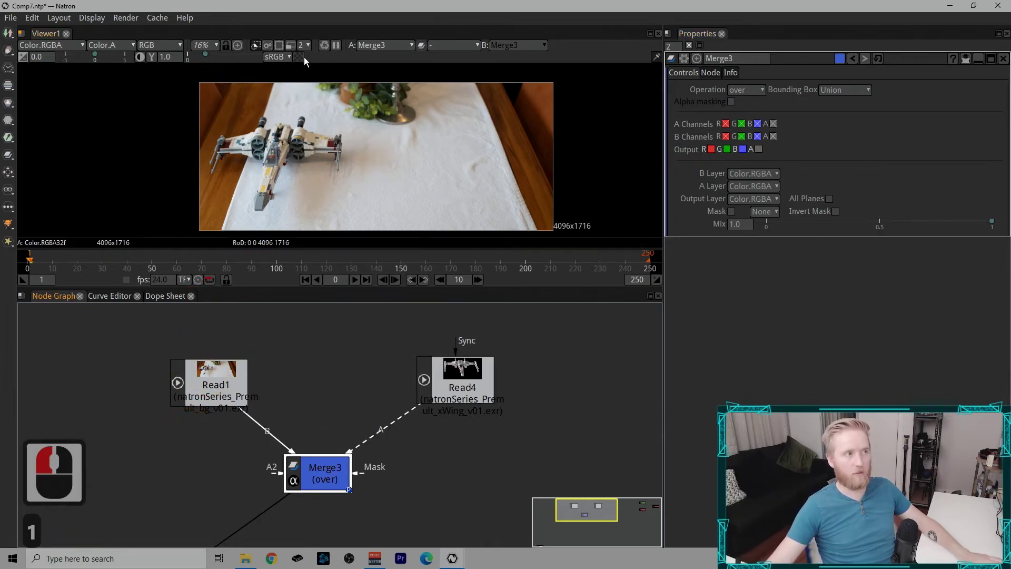
Step: Re-enable Merge3's red output channel and inspect the X-wing in the red channel view
{"action": "left_click", "coordinate": [713, 150]}
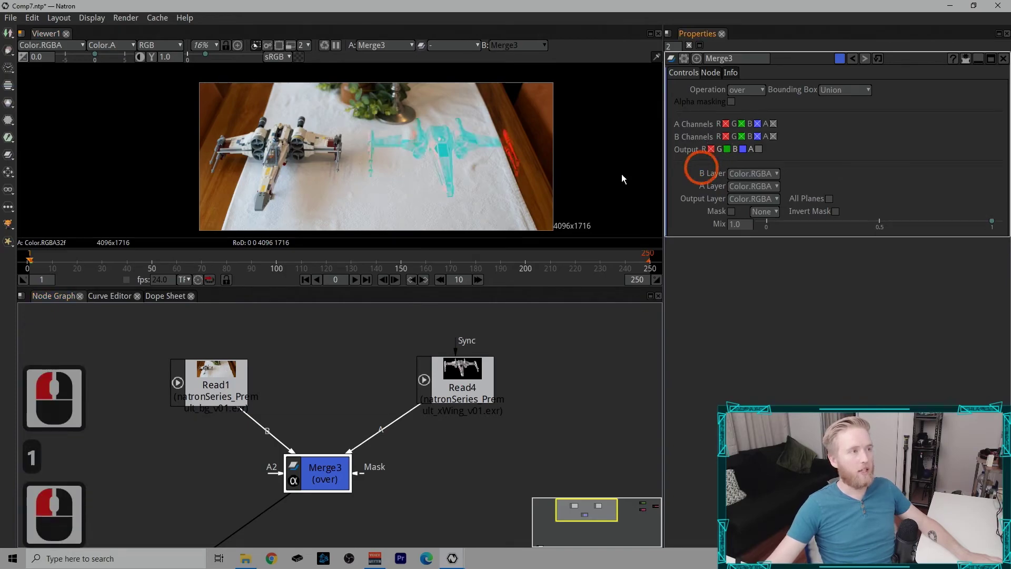
{"action": "key", "text": "r"}
{"action": "left_click", "coordinate": [435, 153]}
{"action": "key", "text": "r"}
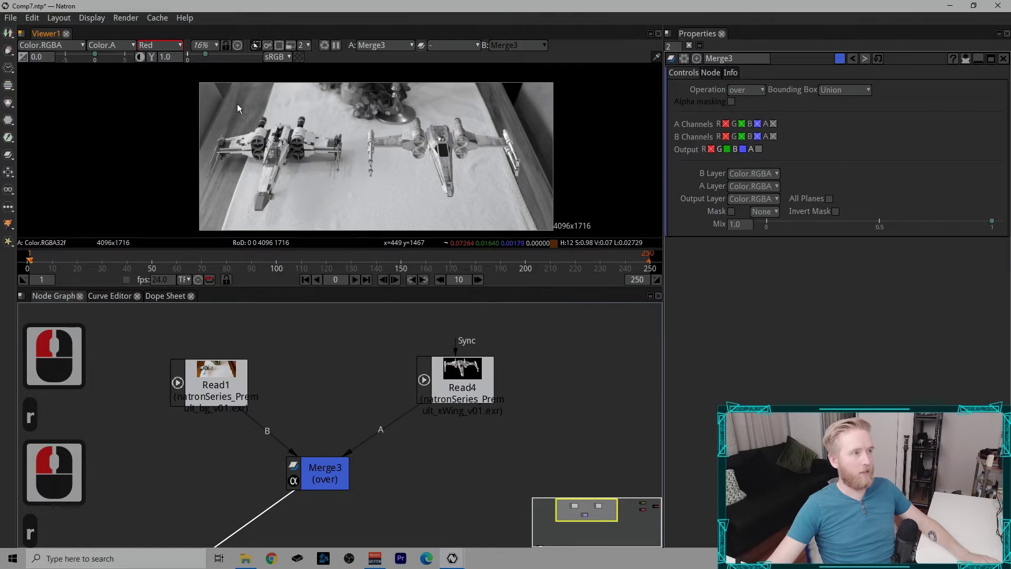
Step: Compare the RGB and red channel views of the merge, and toggle Merge3's A-input alpha off and on
{"action": "left_click", "coordinate": [553, 203]}
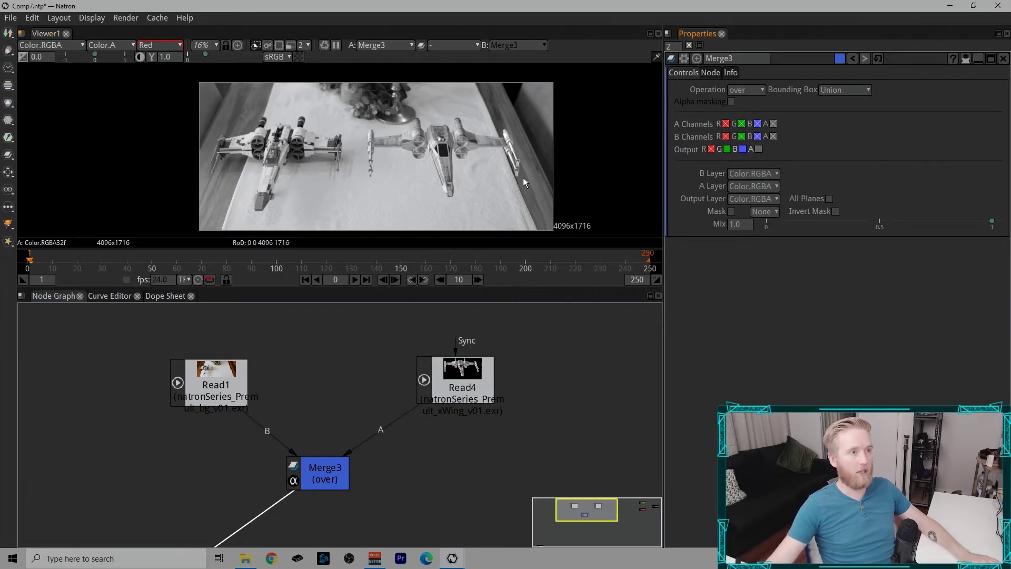
{"action": "key", "text": "r"}
{"action": "left_click", "coordinate": [451, 157]}
{"action": "key", "text": "r"}
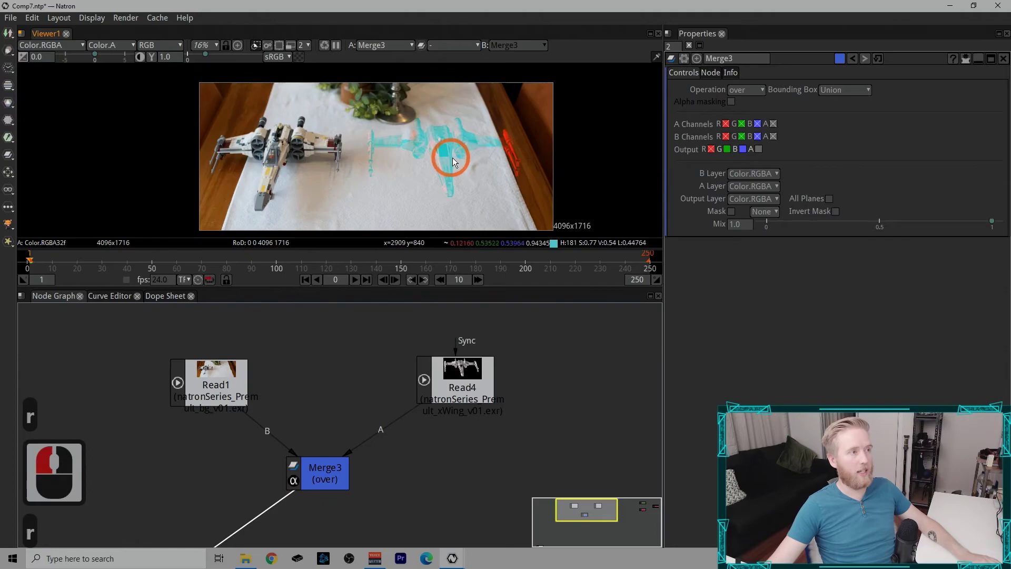
{"action": "left_click", "coordinate": [400, 144]}
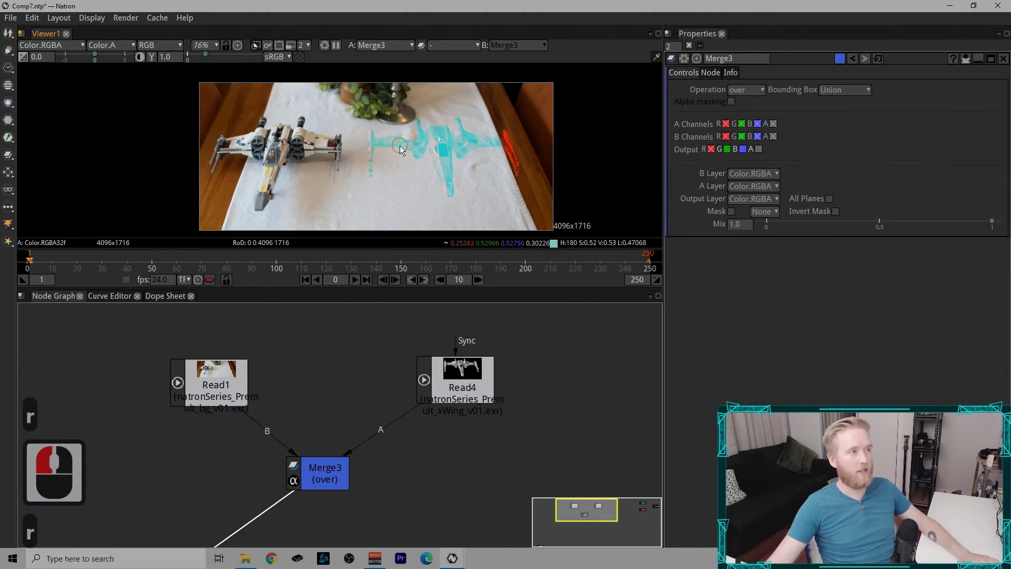
{"action": "key", "text": "r"}
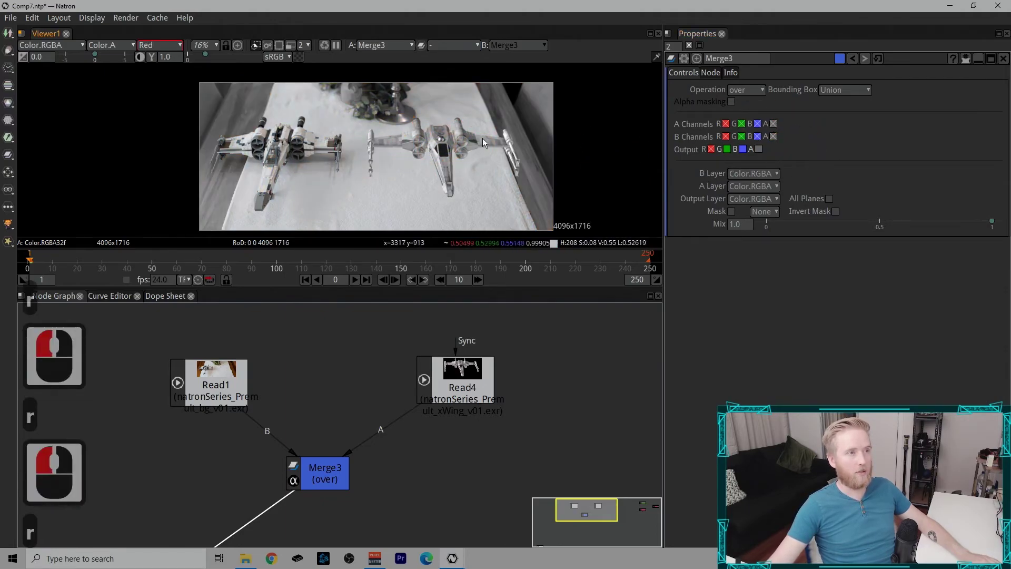
{"action": "left_click", "coordinate": [773, 123]}
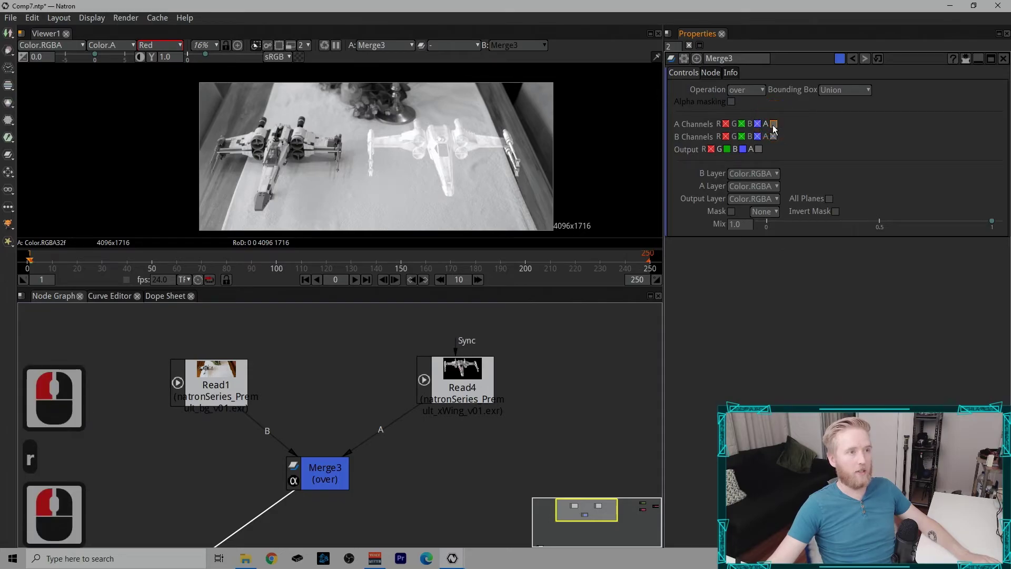
{"action": "left_click", "coordinate": [773, 123]}
Step: Re-enable Merge3's green and blue output channels in the RGB view and toggle its alpha output channel
{"action": "left_click", "coordinate": [726, 149]}
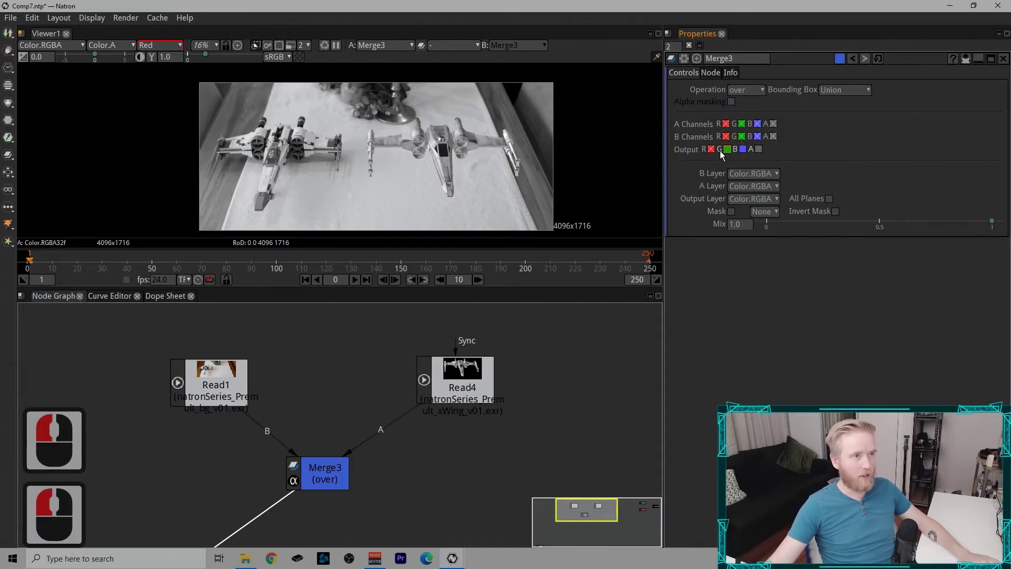
{"action": "left_click", "coordinate": [619, 160]}
{"action": "key", "text": "r"}
{"action": "left_click", "coordinate": [729, 149]}
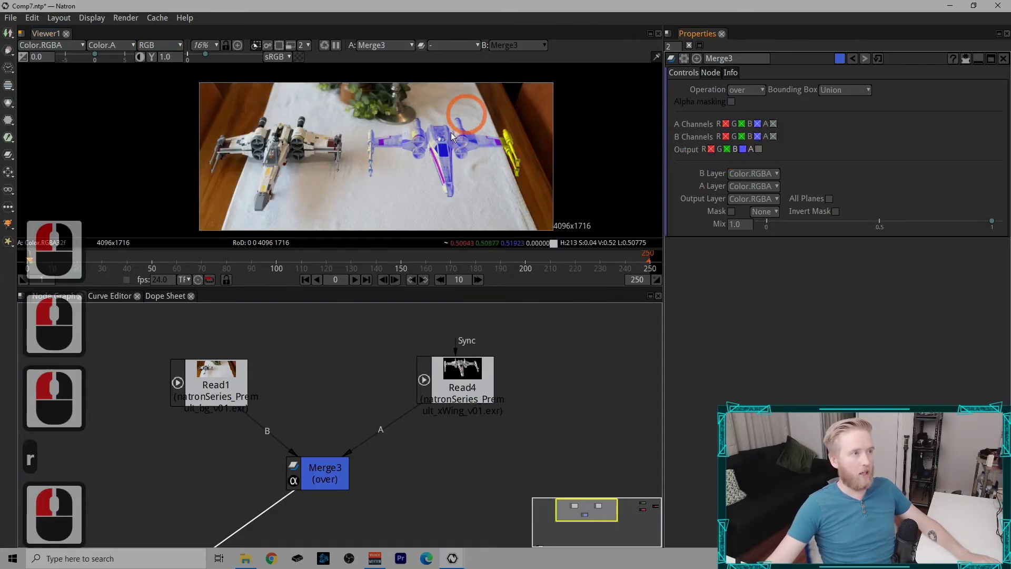
{"action": "left_click", "coordinate": [727, 149]}
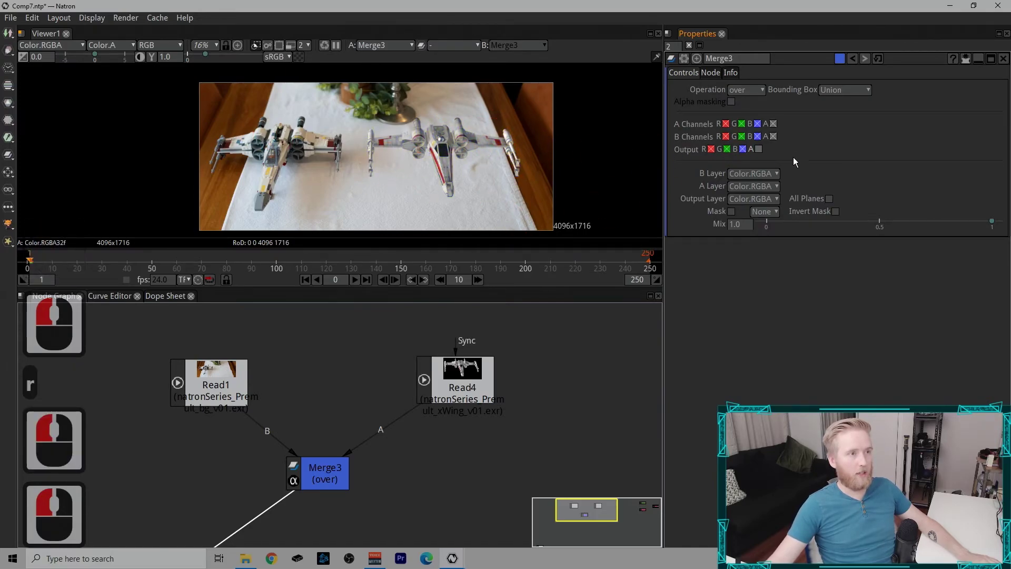
{"action": "left_click", "coordinate": [759, 149]}
{"action": "left_click", "coordinate": [759, 149]}
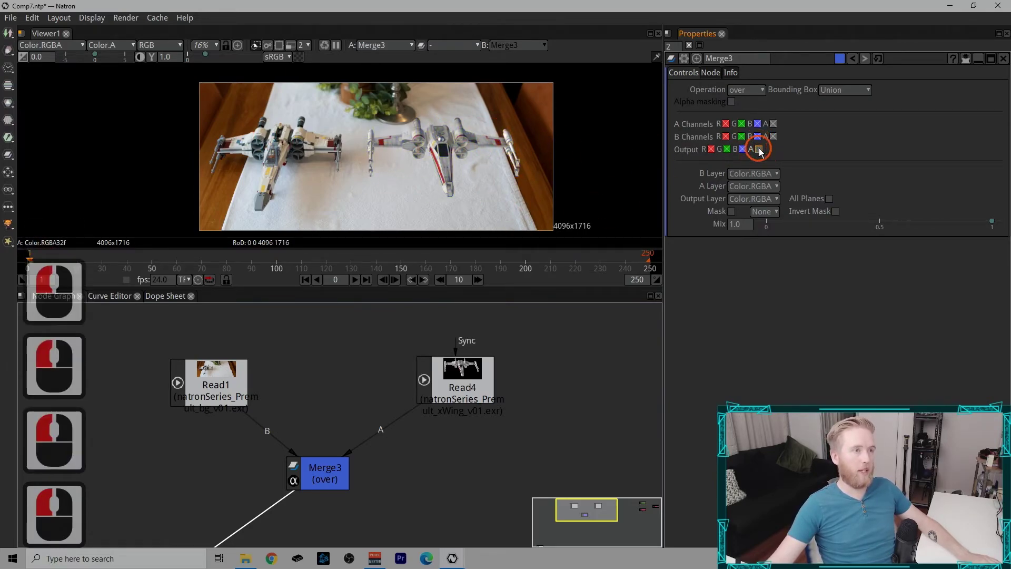
Step: Inspect the merge's alpha channel while toggling Merge3's alpha output off and on, and return to the RGB view
{"action": "key", "text": "a"}
{"action": "left_click", "coordinate": [759, 149]}
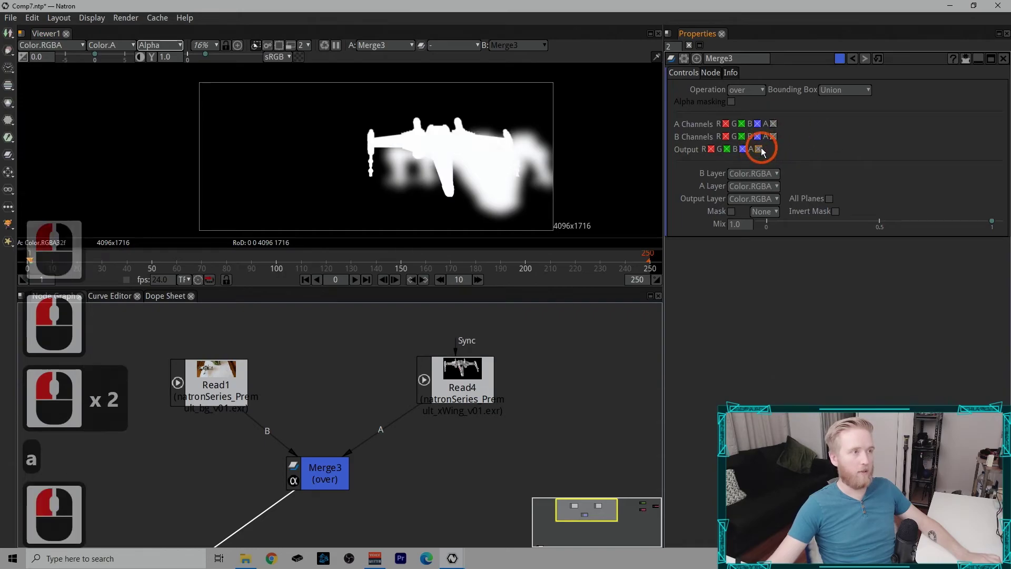
{"action": "left_click", "coordinate": [759, 150]}
{"action": "left_click", "coordinate": [758, 149]}
{"action": "left_click", "coordinate": [759, 149]}
{"action": "left_click", "coordinate": [758, 149]}
{"action": "double_click", "coordinate": [758, 149]}
{"action": "double_click", "coordinate": [758, 149]}
{"action": "double_click", "coordinate": [758, 149]}
{"action": "double_click", "coordinate": [758, 149]}
{"action": "key", "text": "a"}
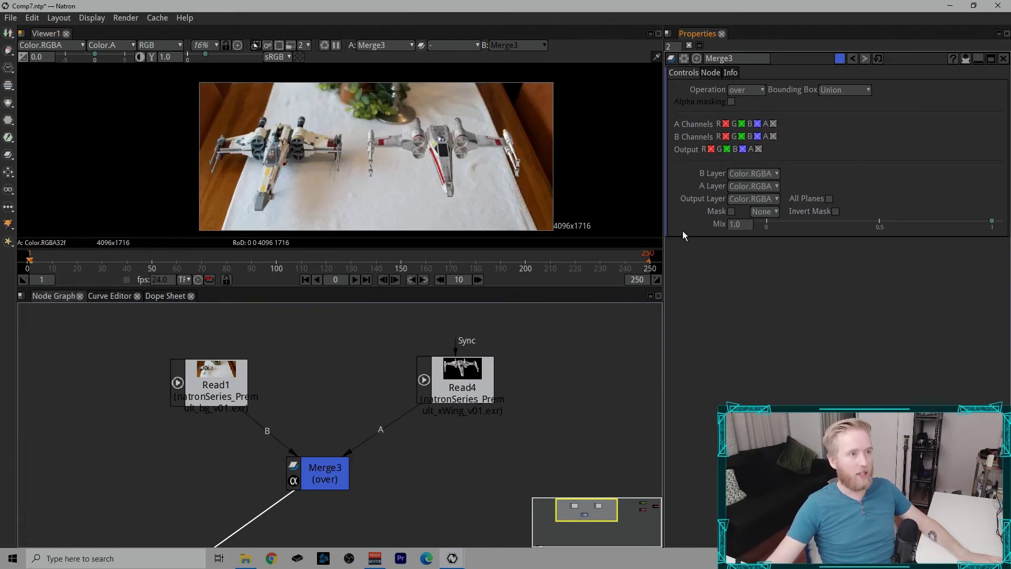
Step: Examine the available B, A and output layer choices of Merge3, keeping Color.RGBA selected
{"action": "left_click", "coordinate": [778, 174]}
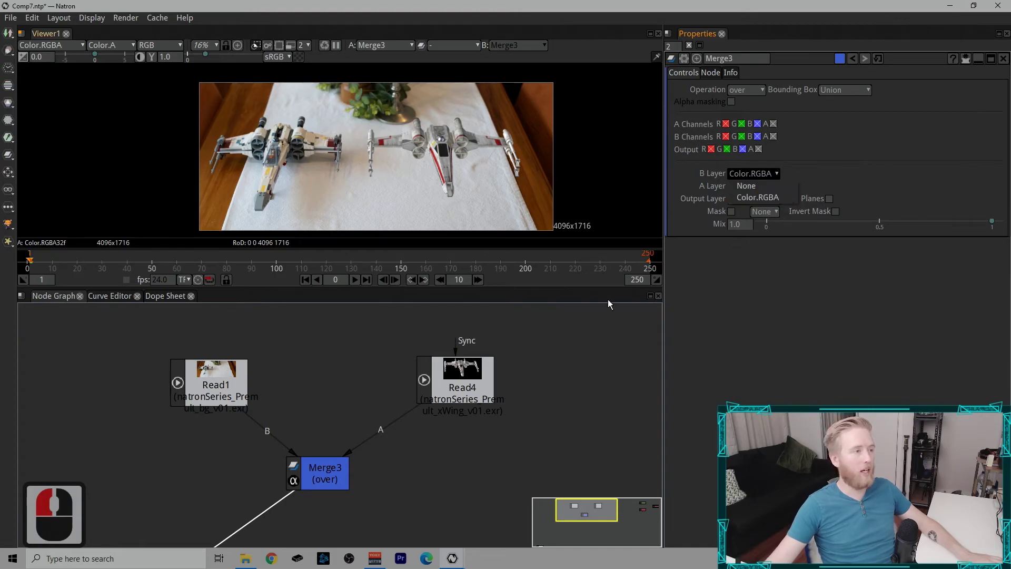
{"action": "left_click", "coordinate": [140, 345]}
{"action": "left_click", "coordinate": [607, 460]}
{"action": "left_click", "coordinate": [630, 383]}
{"action": "left_click", "coordinate": [826, 193]}
{"action": "left_click", "coordinate": [770, 185]}
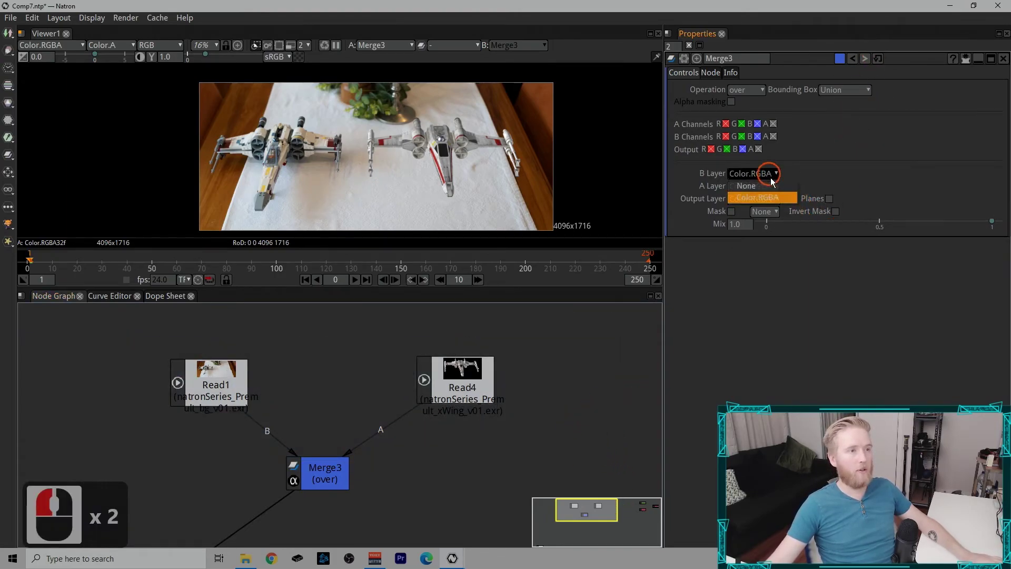
{"action": "left_click", "coordinate": [761, 197]}
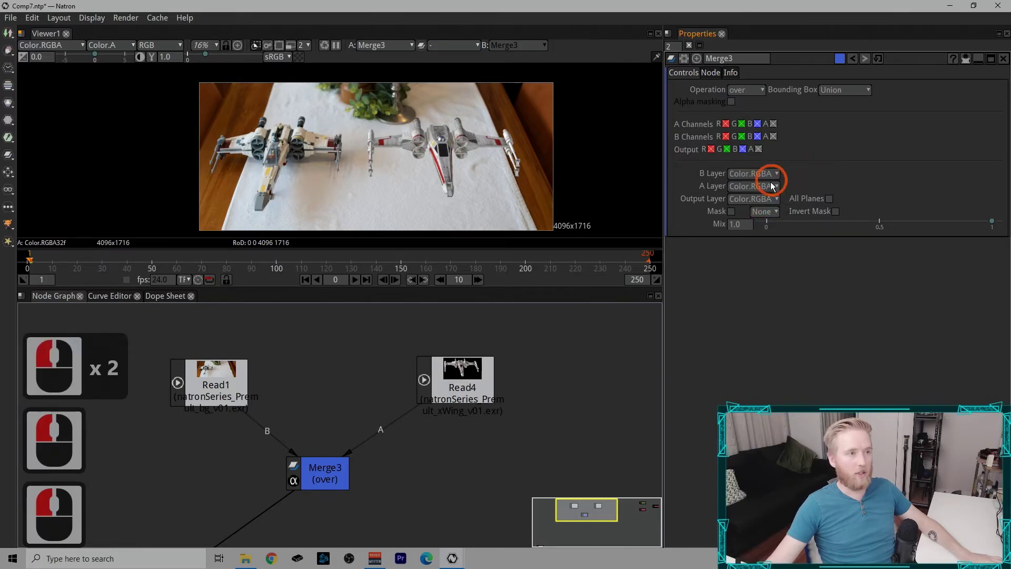
{"action": "left_click", "coordinate": [754, 199]}
{"action": "left_click", "coordinate": [752, 212]}
{"action": "left_click", "coordinate": [770, 199]}
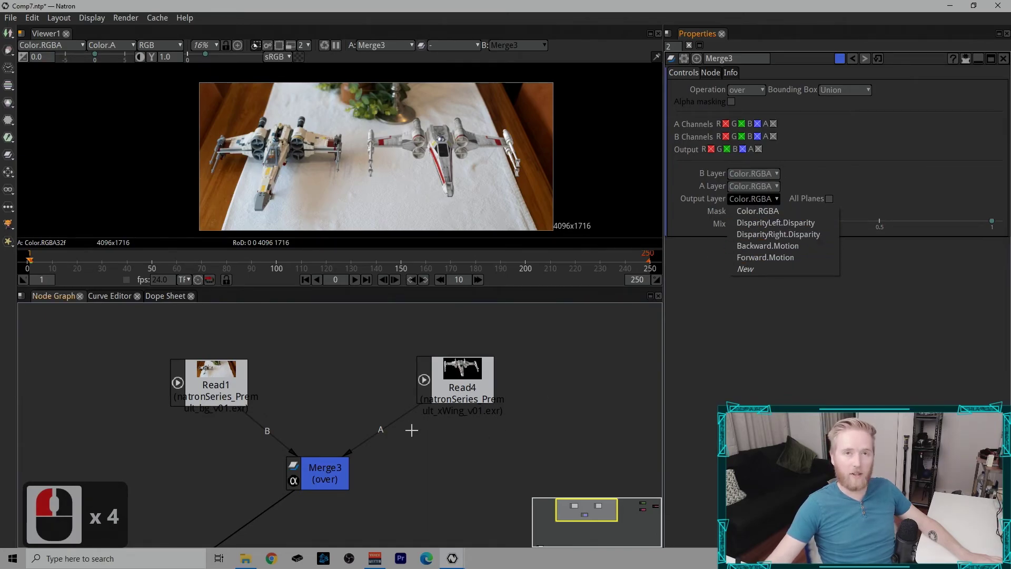
{"action": "left_click", "coordinate": [851, 153]}
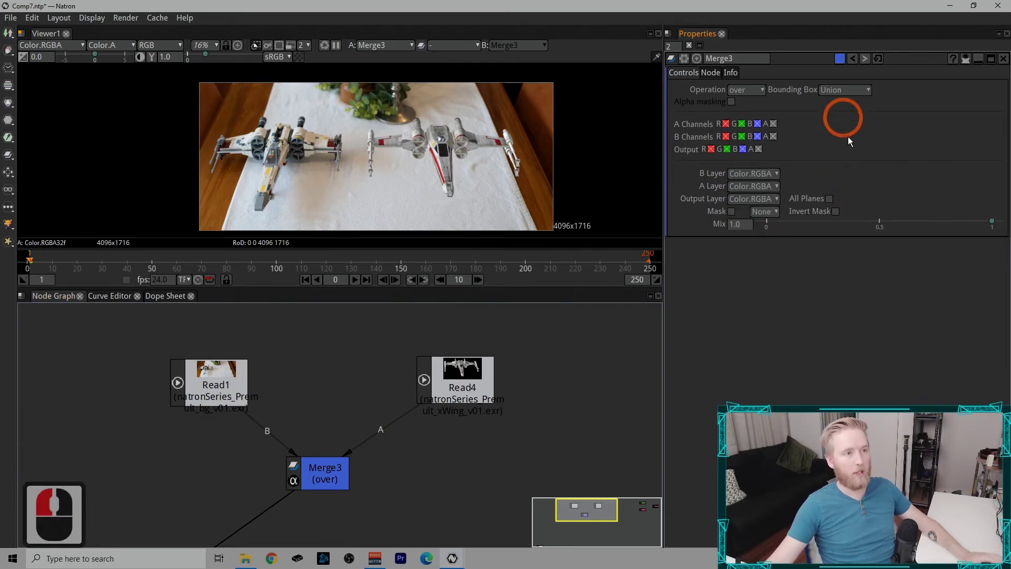
Step: Toggle All Planes on Merge3, recheck the B layer choices with it off, and leave All Planes enabled
{"action": "left_click", "coordinate": [829, 199]}
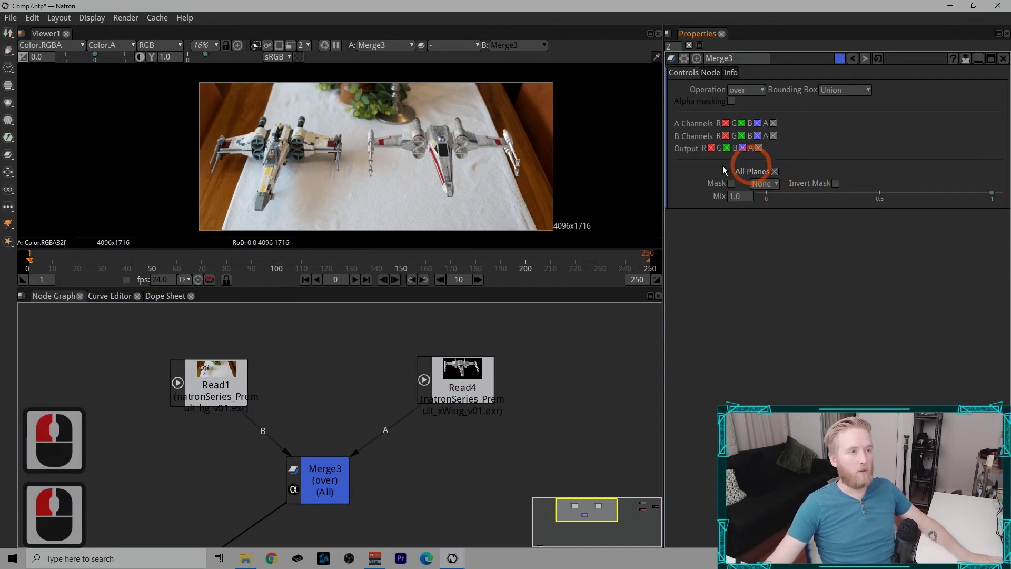
{"action": "left_click", "coordinate": [774, 171]}
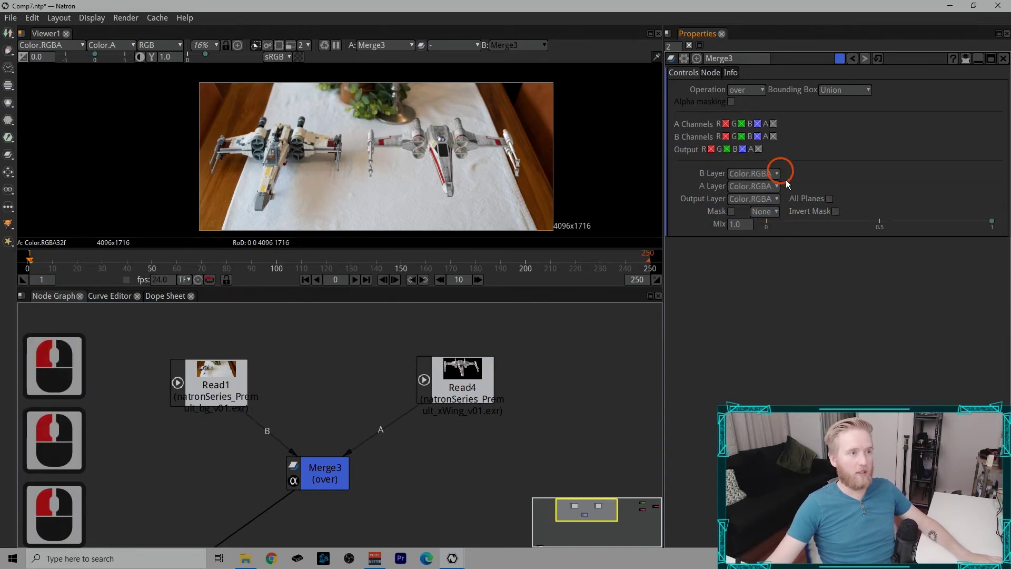
{"action": "left_click", "coordinate": [776, 174]}
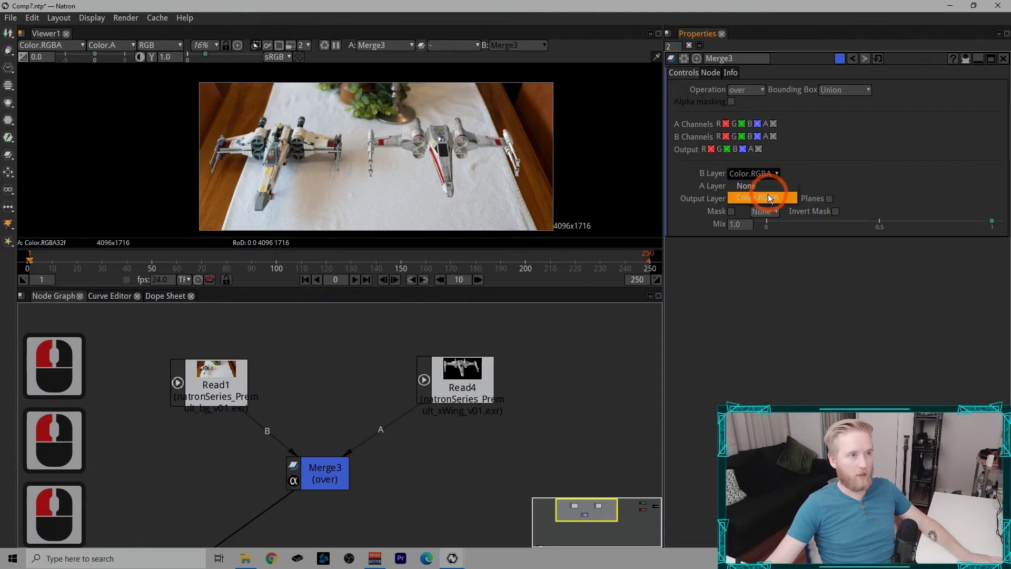
{"action": "left_click", "coordinate": [776, 216]}
{"action": "left_click", "coordinate": [830, 199]}
{"action": "left_click", "coordinate": [791, 183]}
{"action": "left_click", "coordinate": [369, 429]}
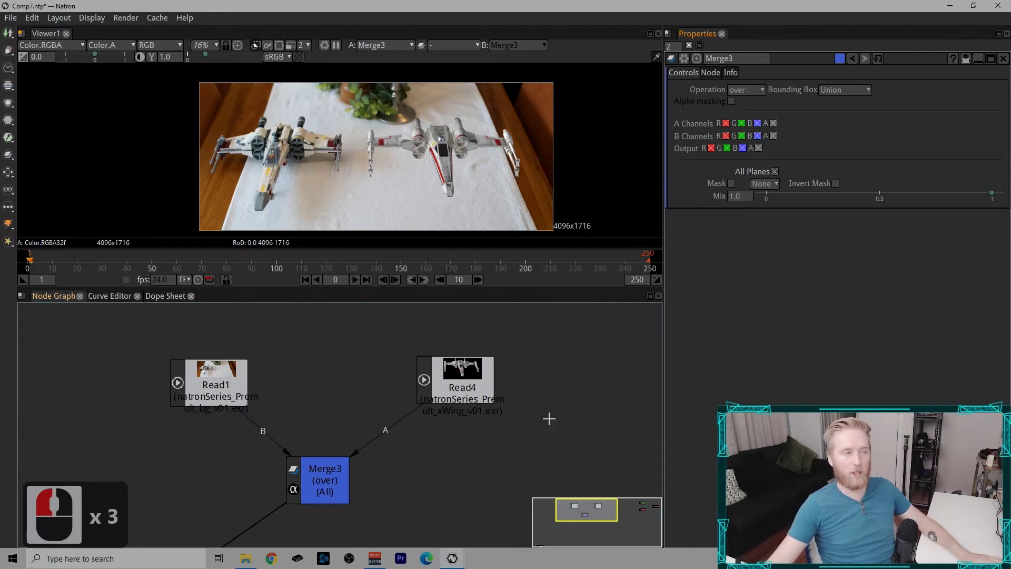
Step: Add a ColorWheel node in the empty graph area beside Merge3
{"action": "left_click", "coordinate": [731, 184]}
{"action": "left_click", "coordinate": [732, 182]}
{"action": "left_click_drag", "start_coordinate": [363, 484], "coordinate": [553, 441]}
{"action": "left_click", "coordinate": [553, 441]}
{"action": "key", "text": "Tab"}
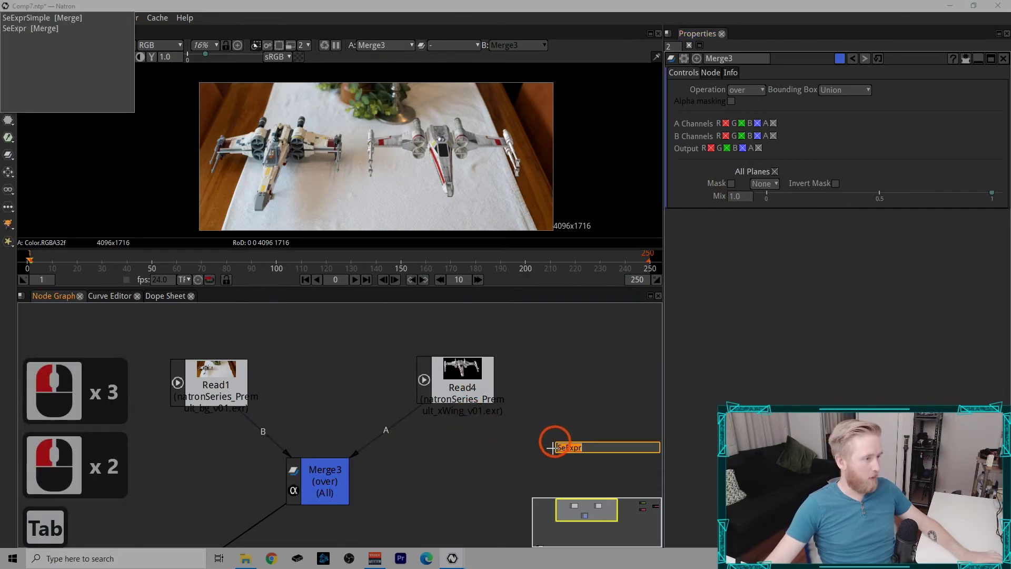
{"action": "type", "text": "col"}
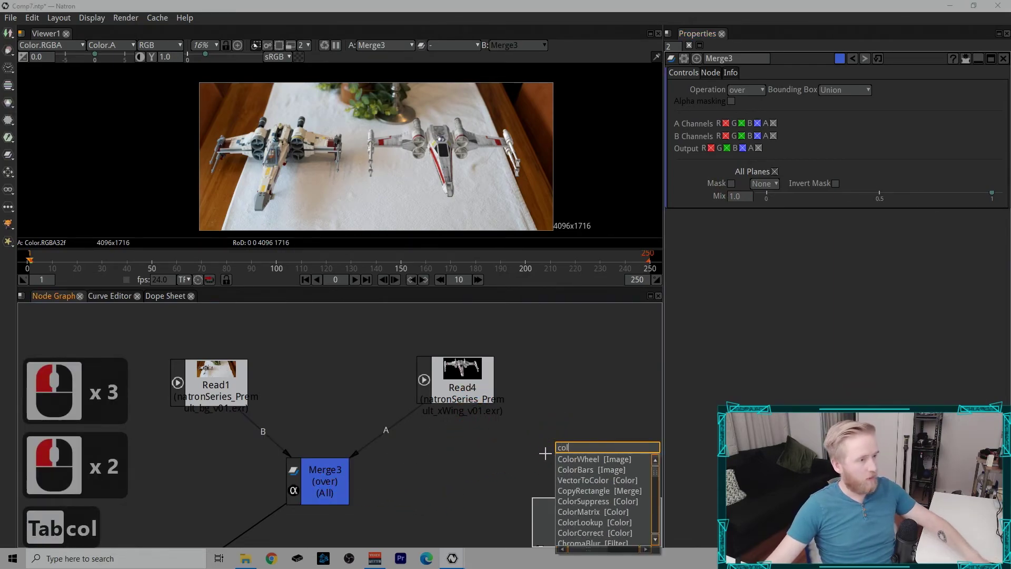
{"action": "left_click", "coordinate": [579, 460]}
{"action": "left_click", "coordinate": [625, 465]}
{"action": "left_click_drag", "start_coordinate": [624, 465], "coordinate": [615, 466]}
Step: View the ColorWheel node's output in the alpha channel and in RGB
{"action": "key", "text": "1"}
{"action": "key", "text": "a"}
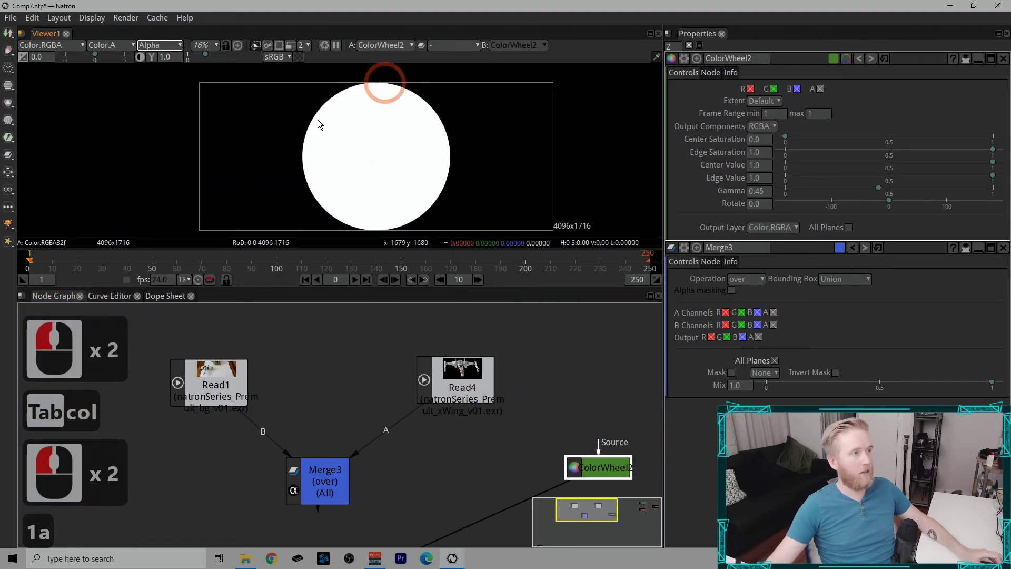
{"action": "key", "text": "a"}
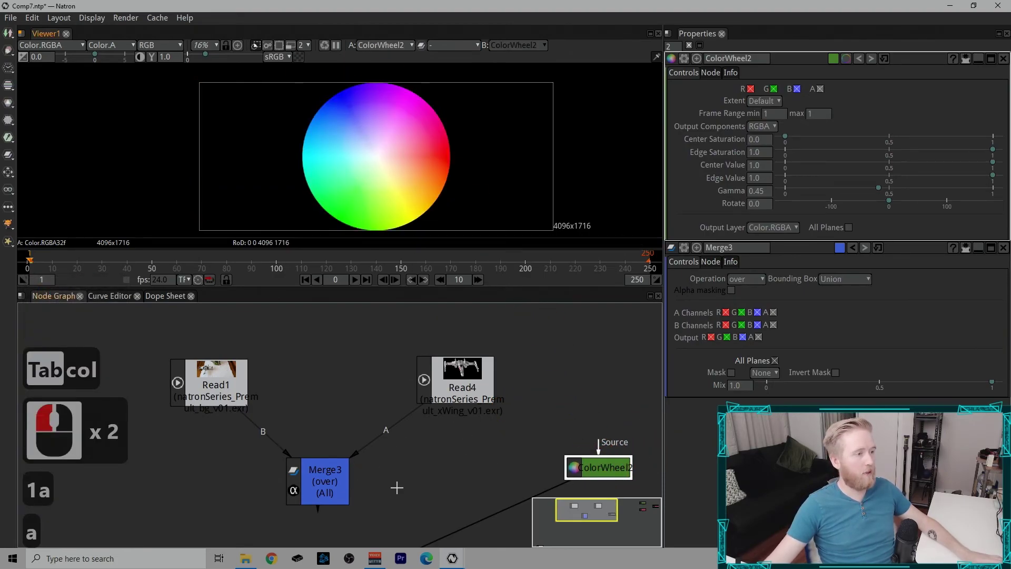
Step: Connect the ColorWheel to Merge3's mask input and view the merge result
{"action": "left_click_drag", "start_coordinate": [361, 392], "coordinate": [307, 330]}
{"action": "left_click", "coordinate": [269, 414]}
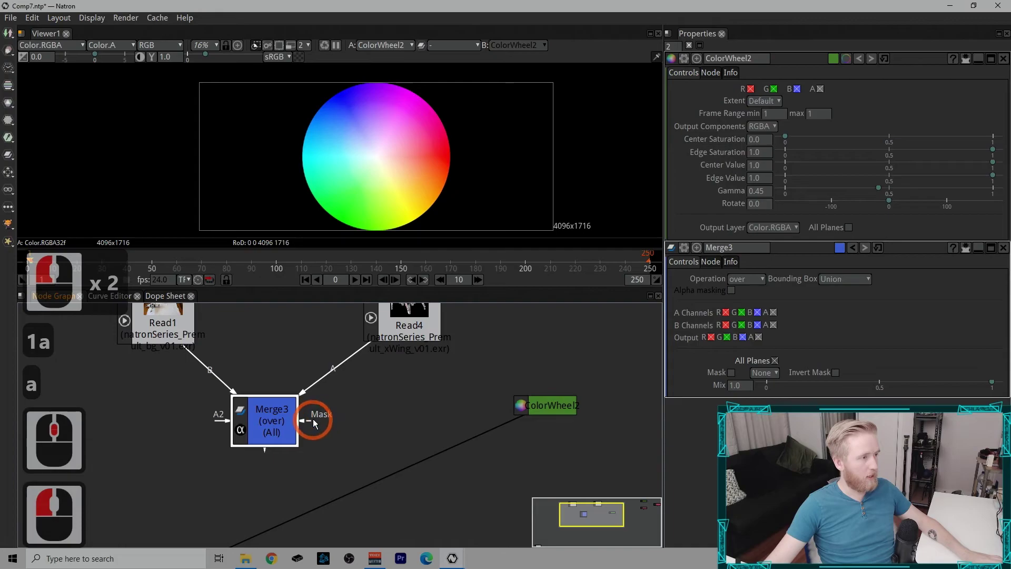
{"action": "left_click_drag", "start_coordinate": [398, 398], "coordinate": [434, 421]}
{"action": "left_click", "coordinate": [266, 418]}
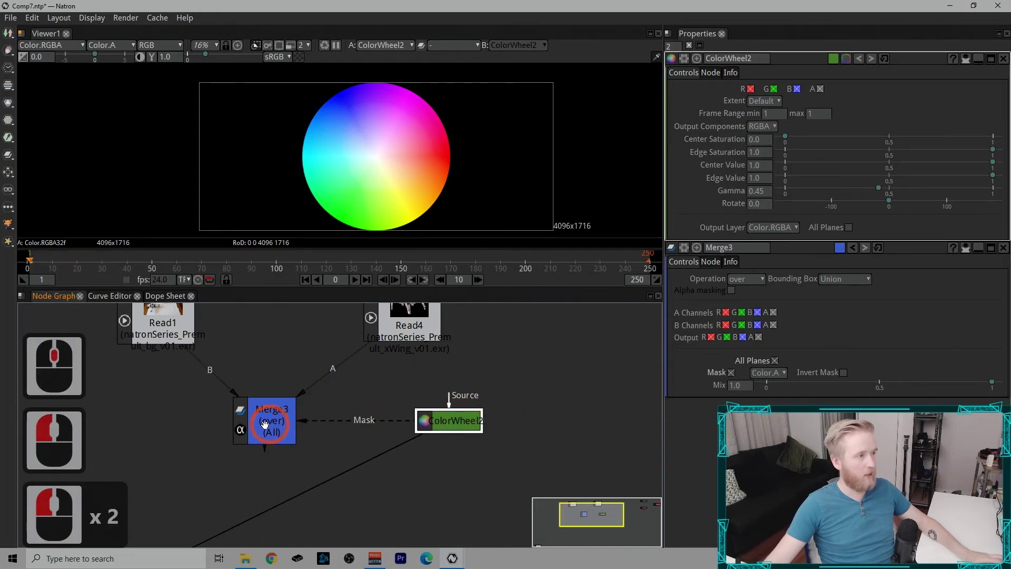
{"action": "key", "text": "1"}
{"action": "left_click", "coordinate": [396, 129]}
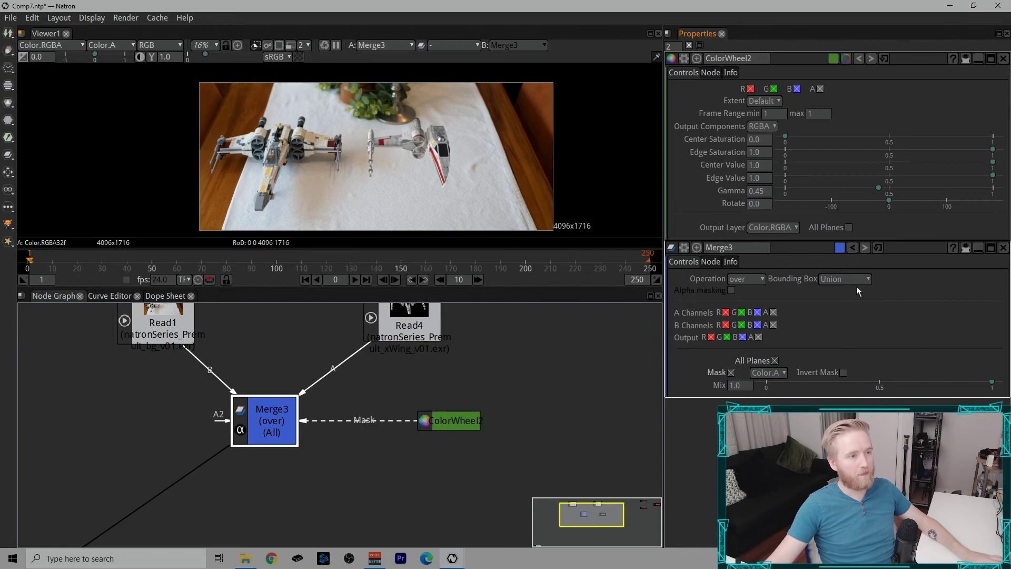
Step: Disable Merge3's mask and disconnect the ColorWheel from its mask input
{"action": "left_click", "coordinate": [732, 372]}
{"action": "left_click", "coordinate": [272, 432]}
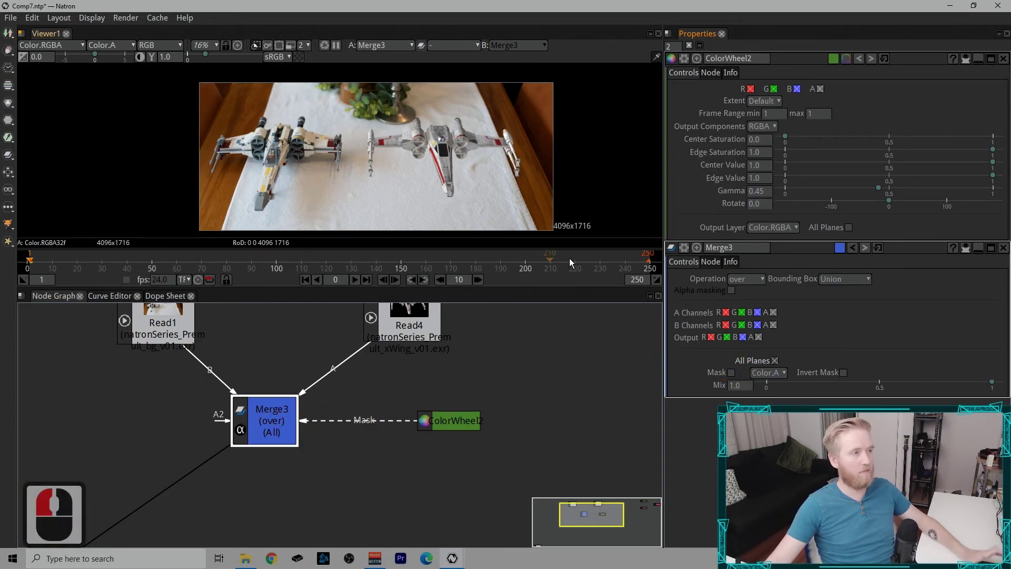
{"action": "left_click_drag", "start_coordinate": [410, 421], "coordinate": [380, 456]}
{"action": "left_click_drag", "start_coordinate": [313, 421], "coordinate": [299, 423]}
{"action": "left_click_drag", "start_coordinate": [288, 418], "coordinate": [382, 438]}
Step: Reconnect Merge3's mask input to the ColorWheel with the mask enabled
{"action": "left_click", "coordinate": [732, 372]}
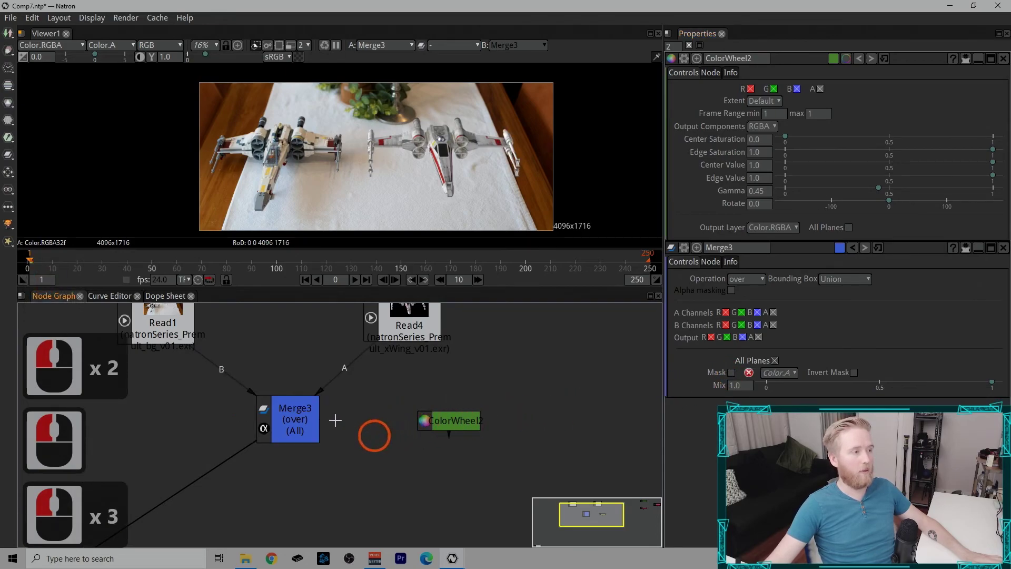
{"action": "left_click", "coordinate": [327, 420]}
{"action": "left_click_drag", "start_coordinate": [450, 419], "coordinate": [451, 420]}
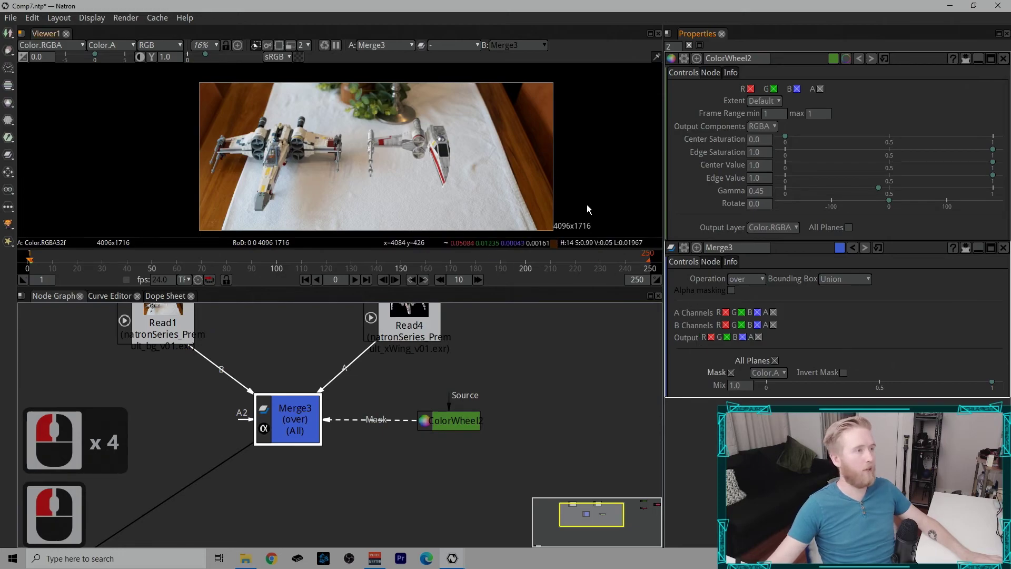
Step: Try Color.R as Merge3's mask channel and switch it to Color.G
{"action": "left_click", "coordinate": [771, 373]}
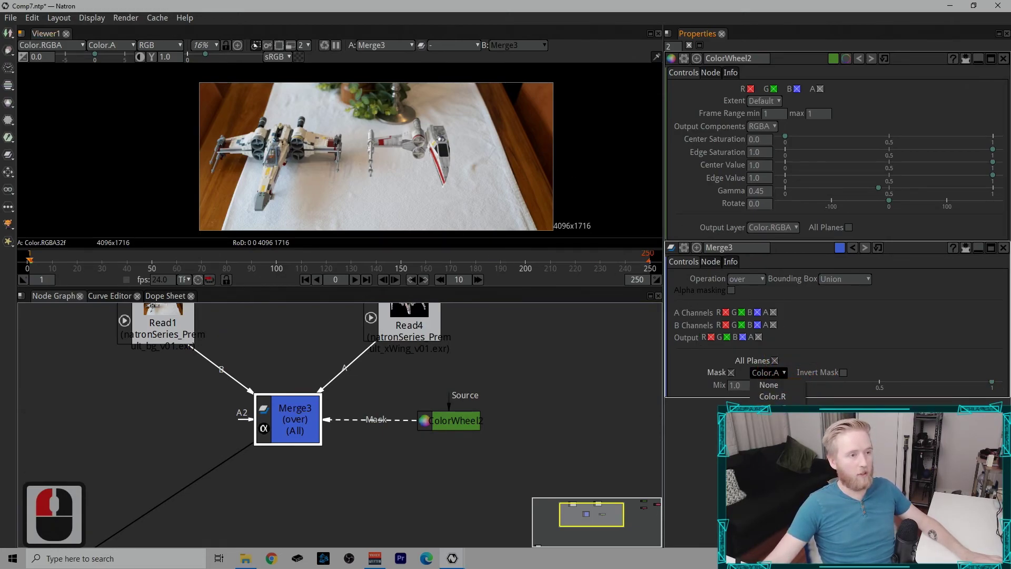
{"action": "left_click", "coordinate": [773, 396]}
{"action": "left_click", "coordinate": [779, 373]}
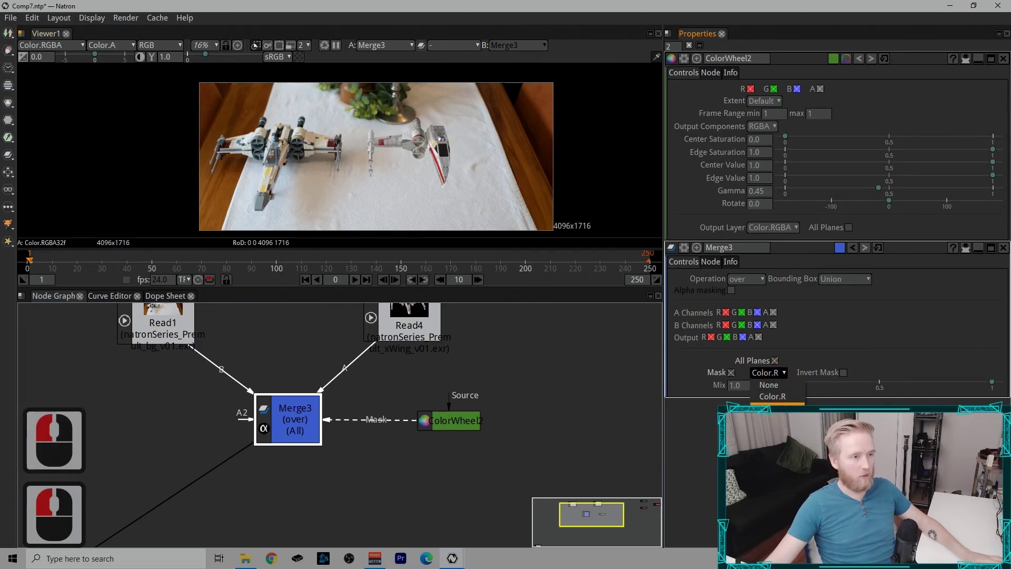
{"action": "left_click", "coordinate": [398, 185]}
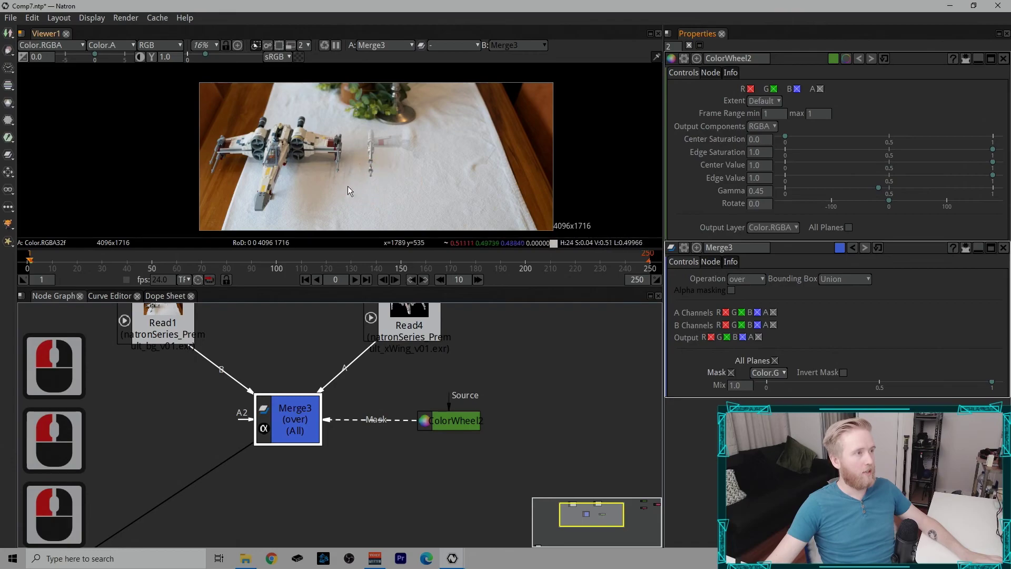
Step: Inspect the ColorWheel's green channel, restore the RGB view, and view Merge3's result again
{"action": "left_click", "coordinate": [474, 422]}
{"action": "key", "text": "1"}
{"action": "key", "text": "a"}
{"action": "key", "text": "a"}
{"action": "key", "text": "g"}
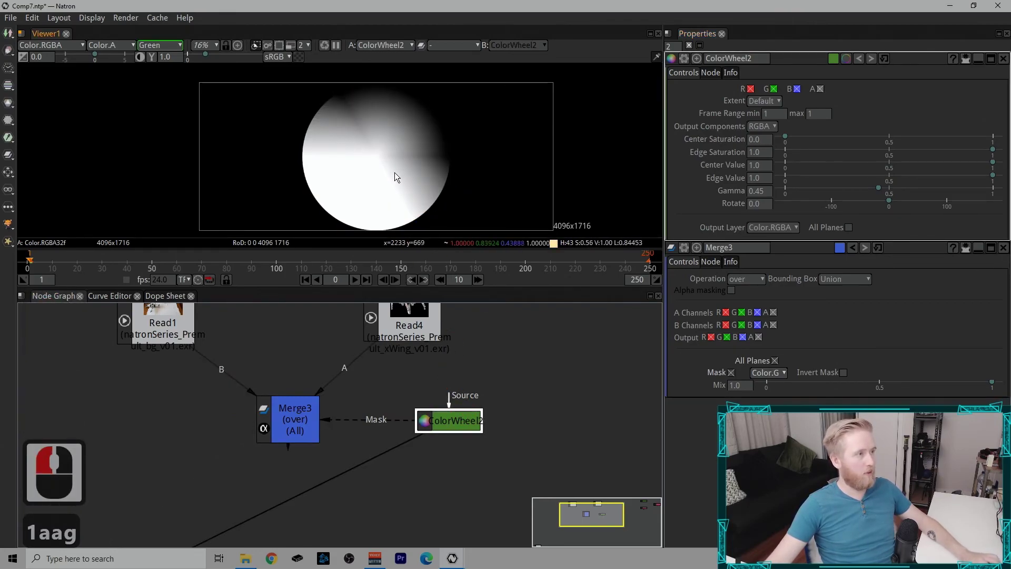
{"action": "key", "text": "a"}
{"action": "key", "text": "a"}
{"action": "left_click", "coordinate": [295, 421]}
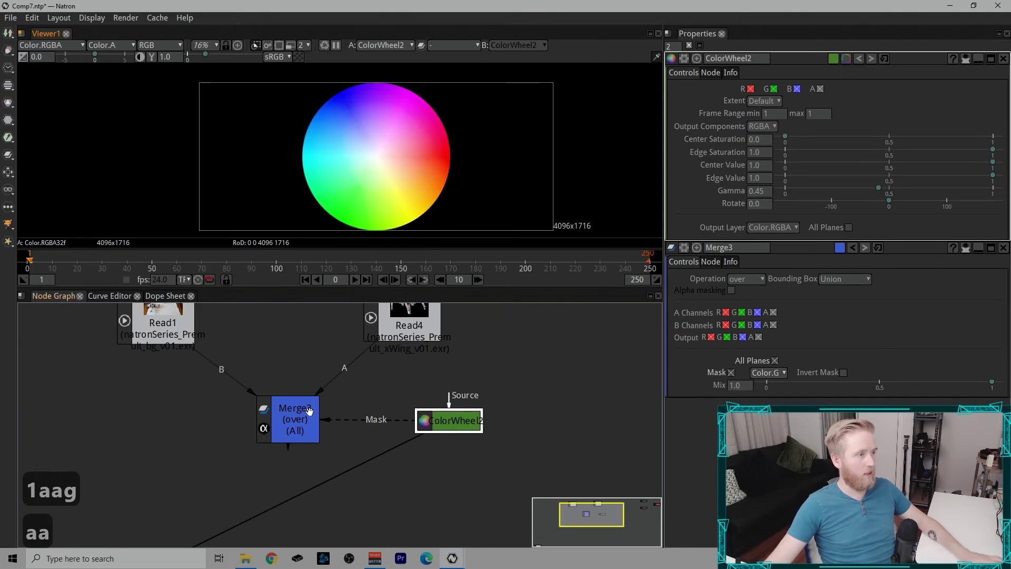
{"action": "key", "text": "1"}
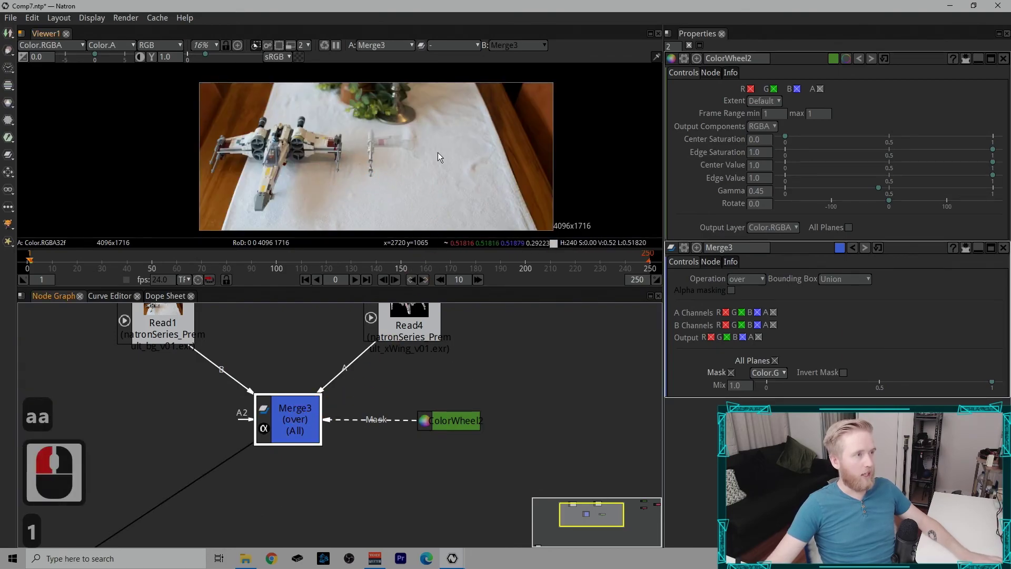
Step: Invert Merge3's mask and set the mask channel to Color.R
{"action": "left_click", "coordinate": [843, 372]}
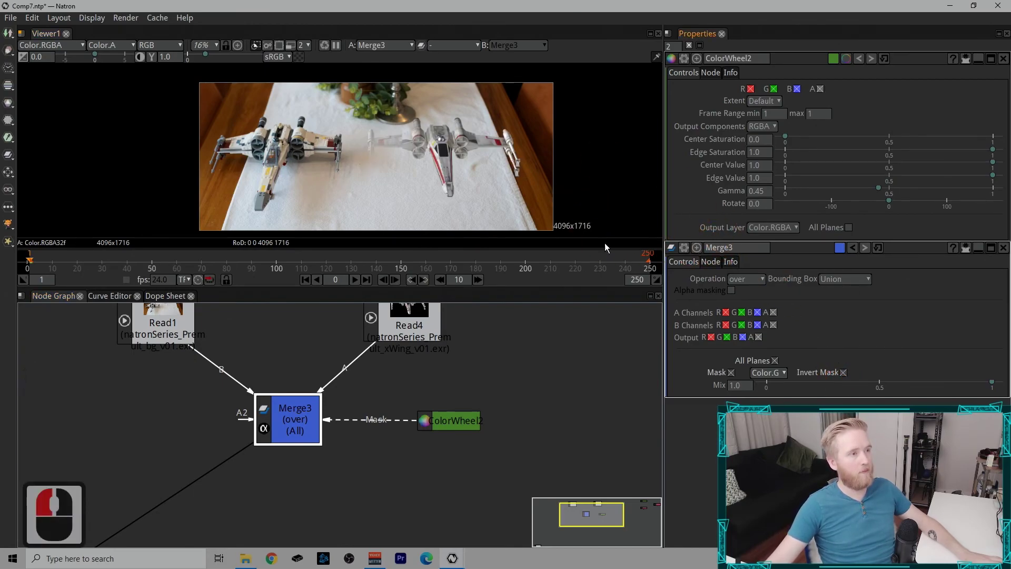
{"action": "left_click", "coordinate": [782, 375]}
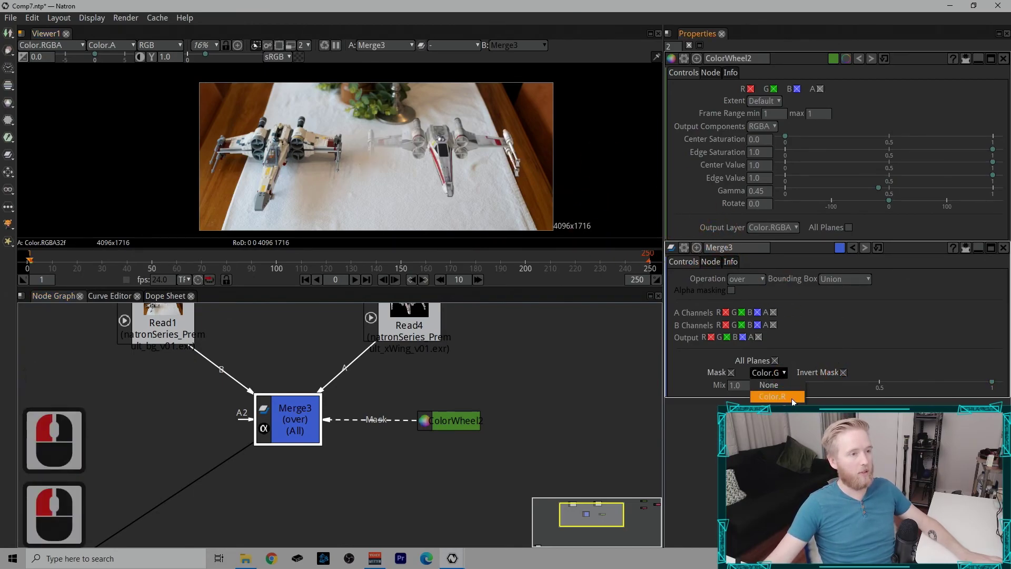
{"action": "left_click", "coordinate": [772, 396]}
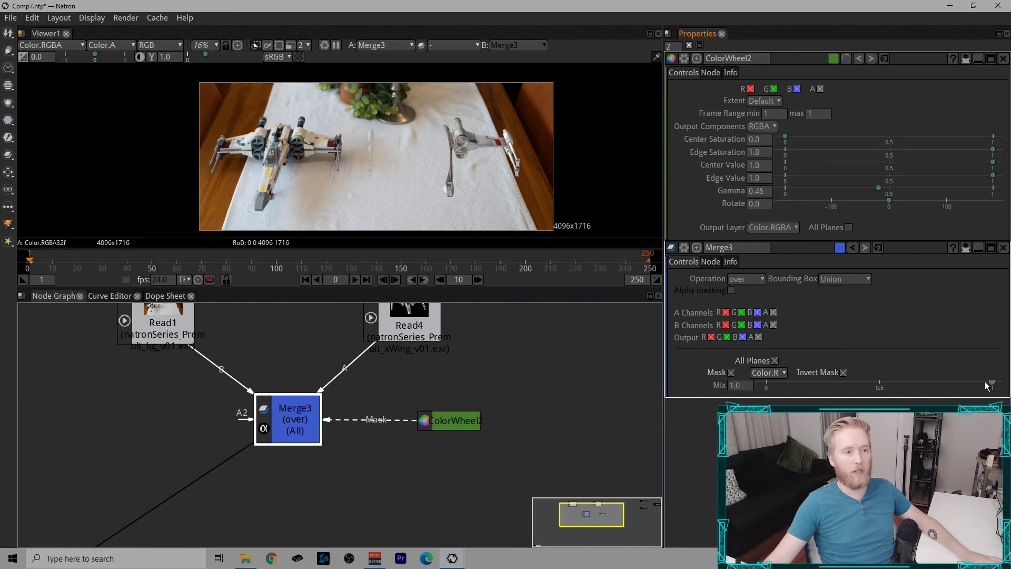
Step: Vary Merge3's mix between 0, about 0.5 and 1, leaving it at 1.0
{"action": "left_click_drag", "start_coordinate": [973, 386], "coordinate": [766, 386]}
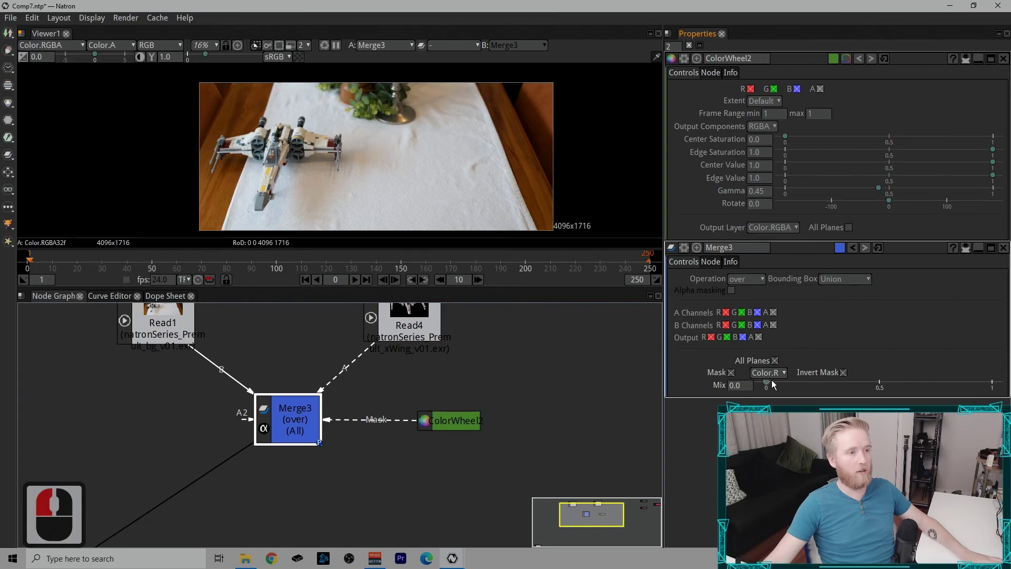
{"action": "left_click", "coordinate": [991, 384]}
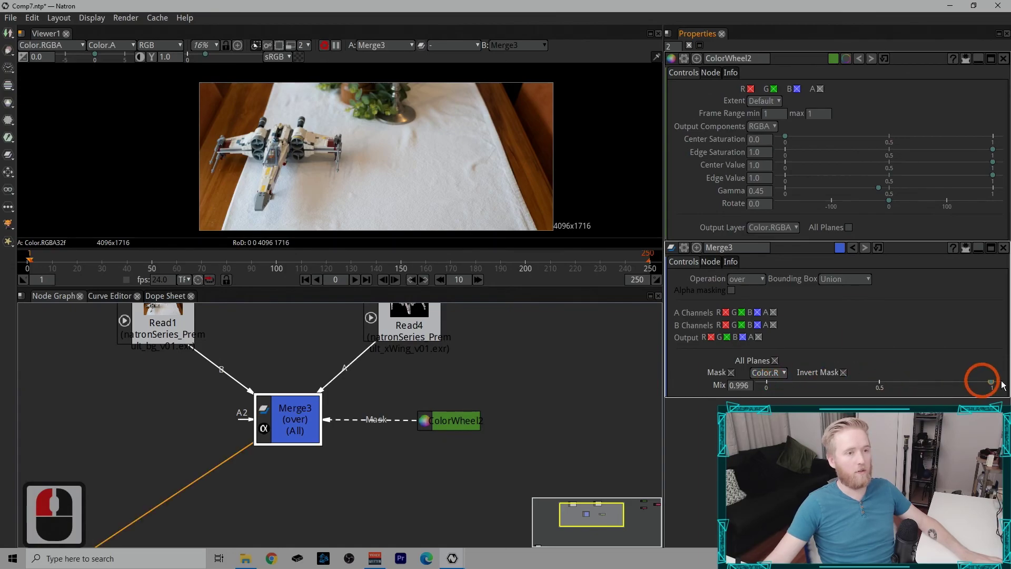
{"action": "left_click", "coordinate": [880, 384]}
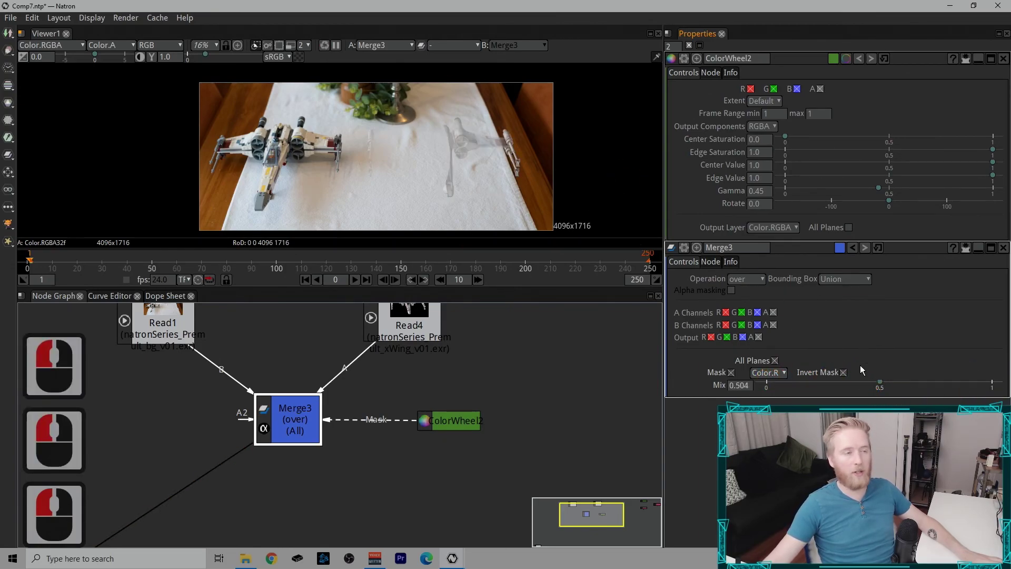
{"action": "left_click_drag", "start_coordinate": [794, 392], "coordinate": [989, 384]}
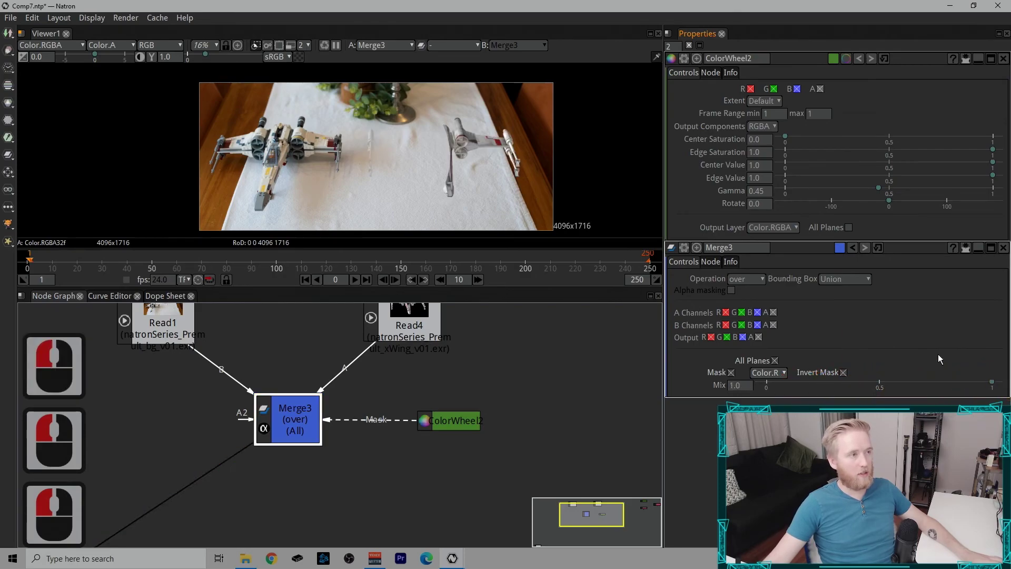
Step: Disable and re-enable the Merge3 node repeatedly to compare the result with and without the merge
{"action": "double_click", "coordinate": [295, 431]}
{"action": "key", "text": "d"}
{"action": "key", "text": "d"}
{"action": "key", "text": "d"}
{"action": "key", "text": "d"}
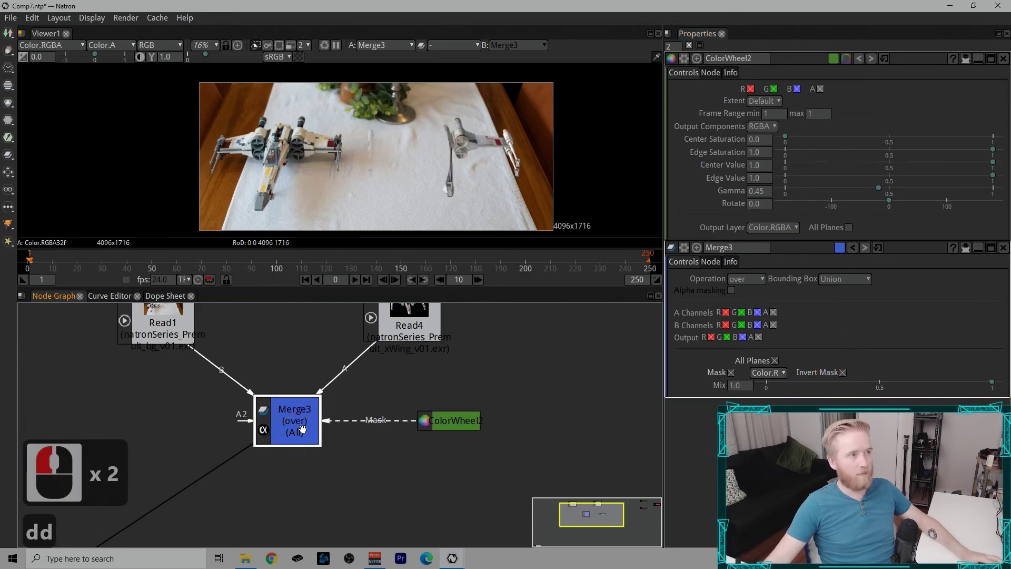
{"action": "left_click_drag", "start_coordinate": [991, 387], "coordinate": [1010, 383]}
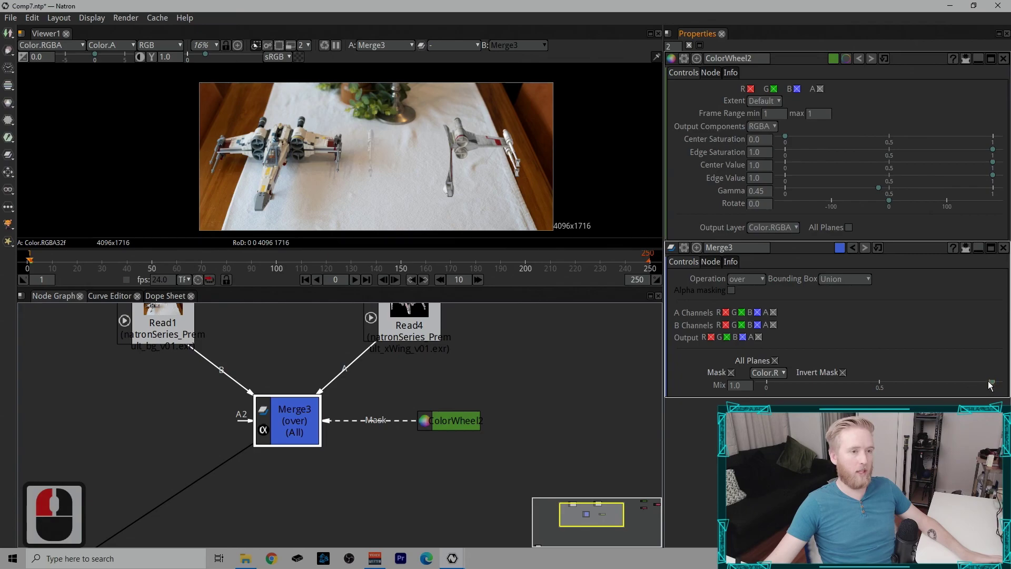
{"action": "left_click", "coordinate": [995, 399]}
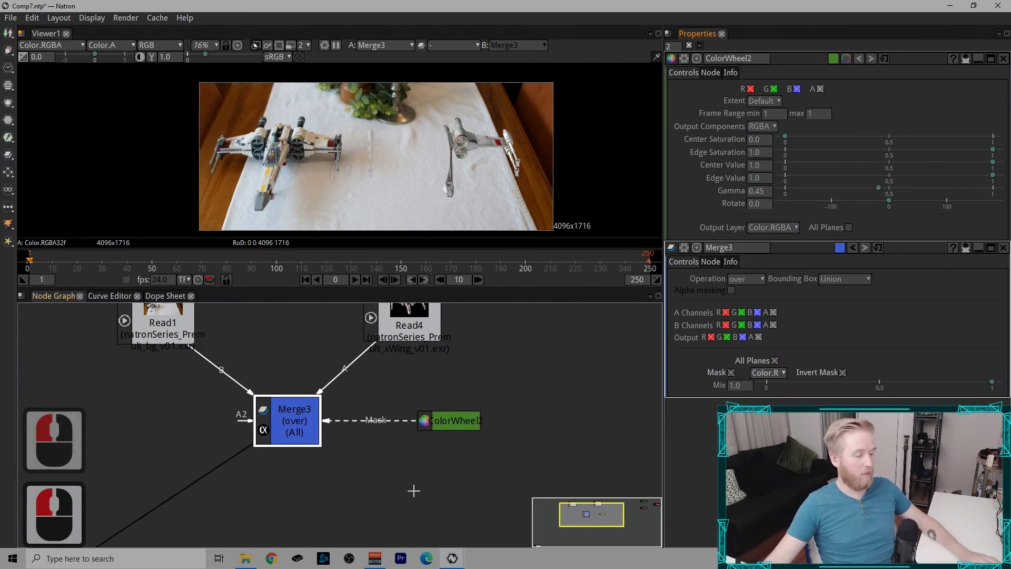
Step: Add an unconnected Blur node below ColorWheel2 and an unconnected Grade node to the right of ColorWheel2
{"action": "key", "text": "b"}
{"action": "left_click", "coordinate": [587, 395]}
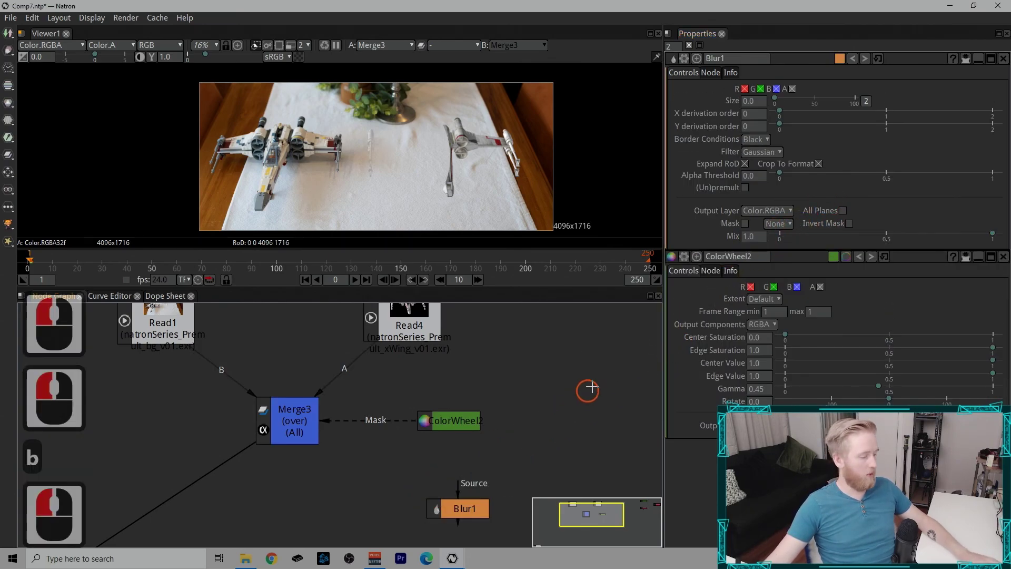
{"action": "key", "text": "g"}
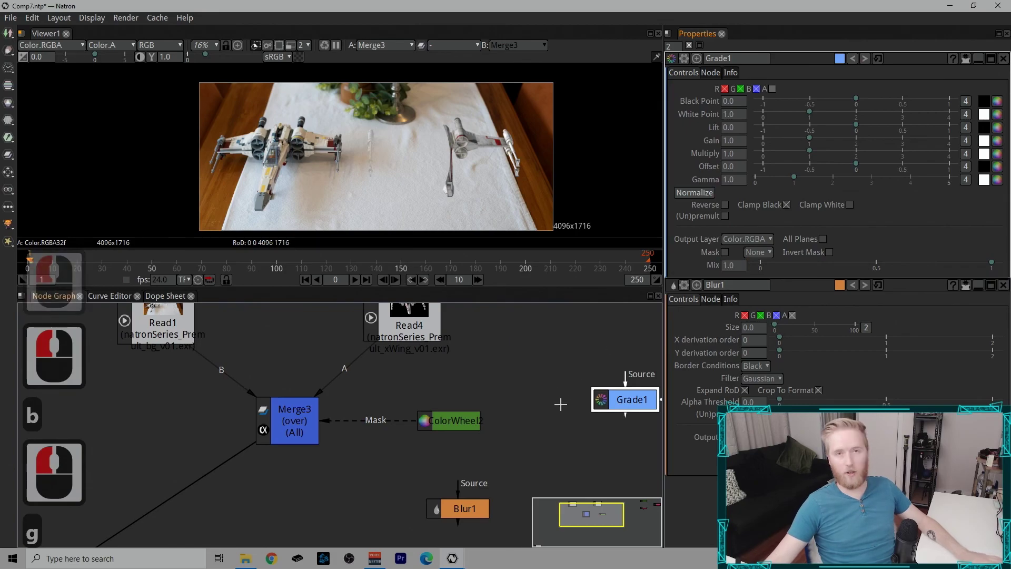
Step: Delete the unconnected Grade1 and Blur1 nodes from the node graph
{"action": "left_click_drag", "start_coordinate": [551, 402], "coordinate": [458, 394]}
{"action": "left_click", "coordinate": [537, 403]}
{"action": "key", "text": "BackSpace"}
{"action": "left_click", "coordinate": [401, 497]}
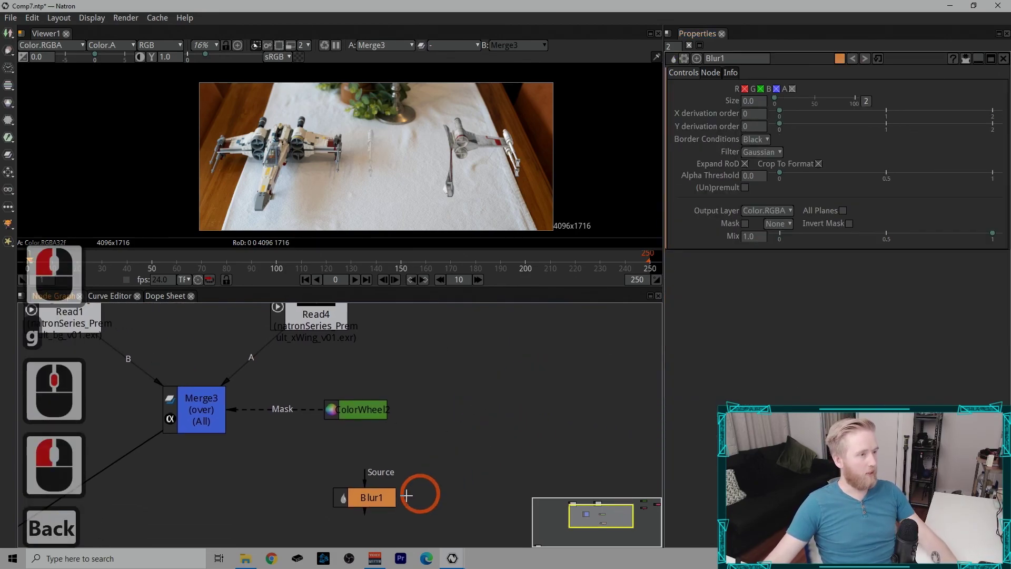
{"action": "key", "text": "BackSpace"}
Step: Reopen Merge3's settings and deselect the node in the graph
{"action": "left_click", "coordinate": [209, 401]}
{"action": "double_click", "coordinate": [208, 401]}
{"action": "left_click", "coordinate": [474, 409]}
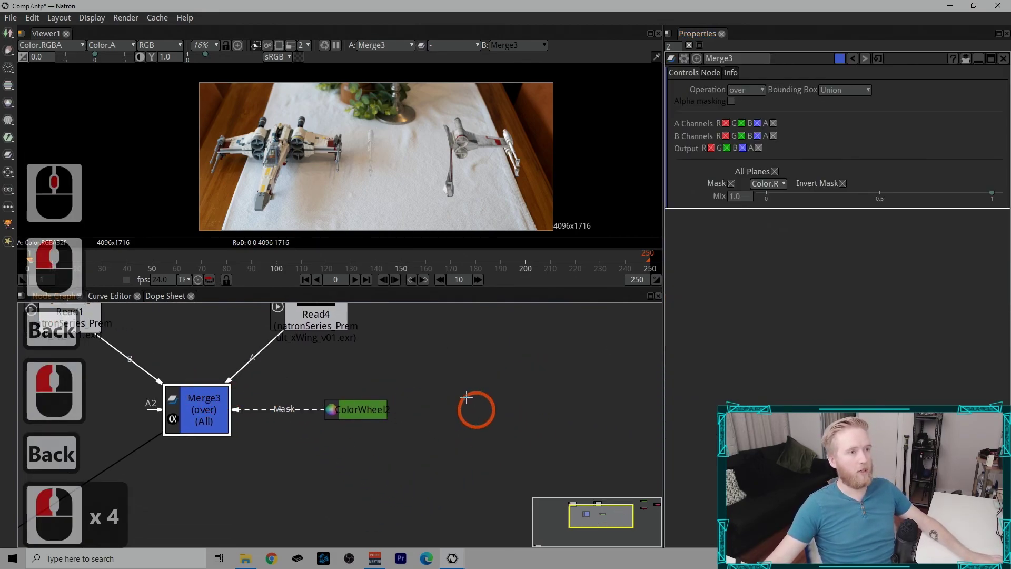